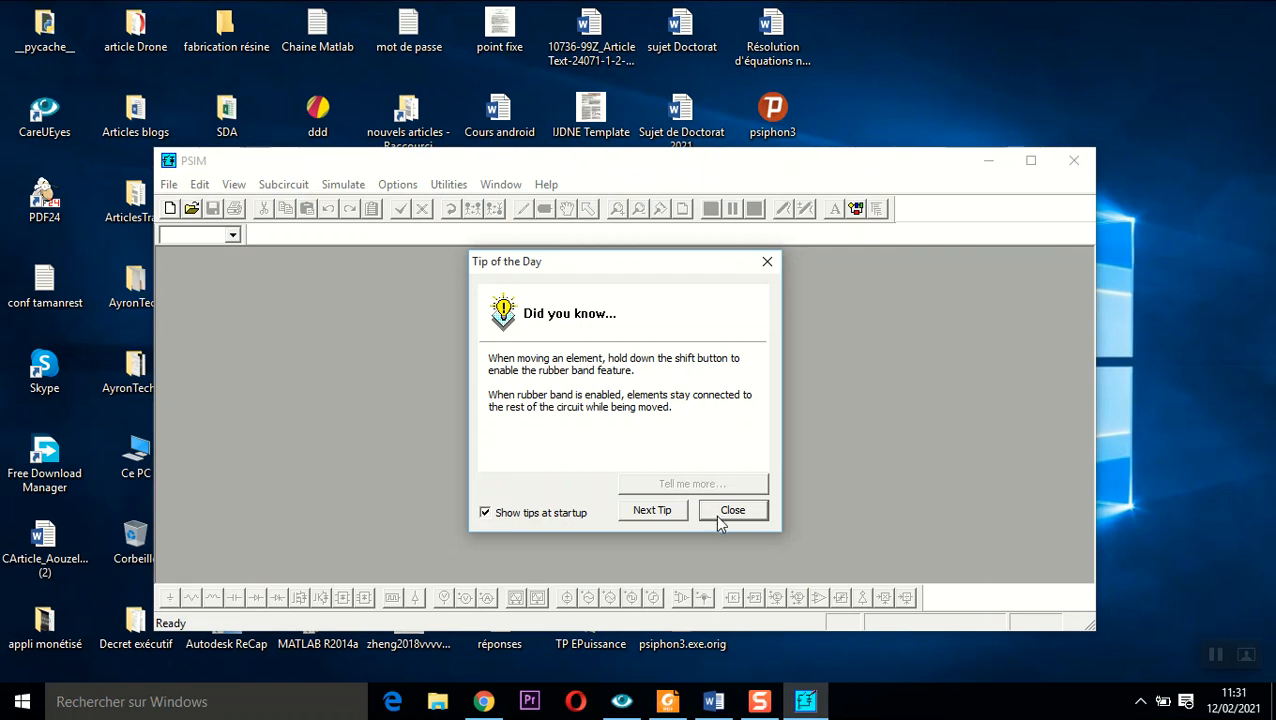
- Create a new schematic and maximize both its window and the program window
left_click(171, 209)
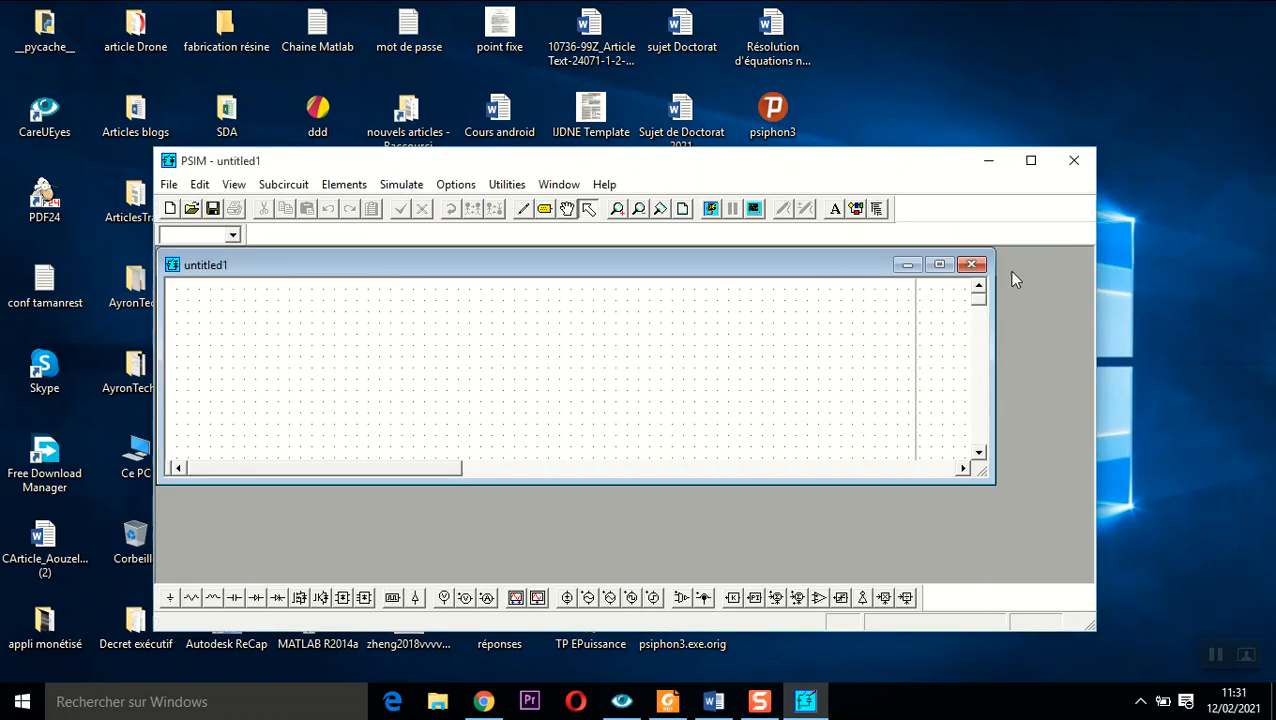
left_click(946, 266)
left_click(1028, 162)
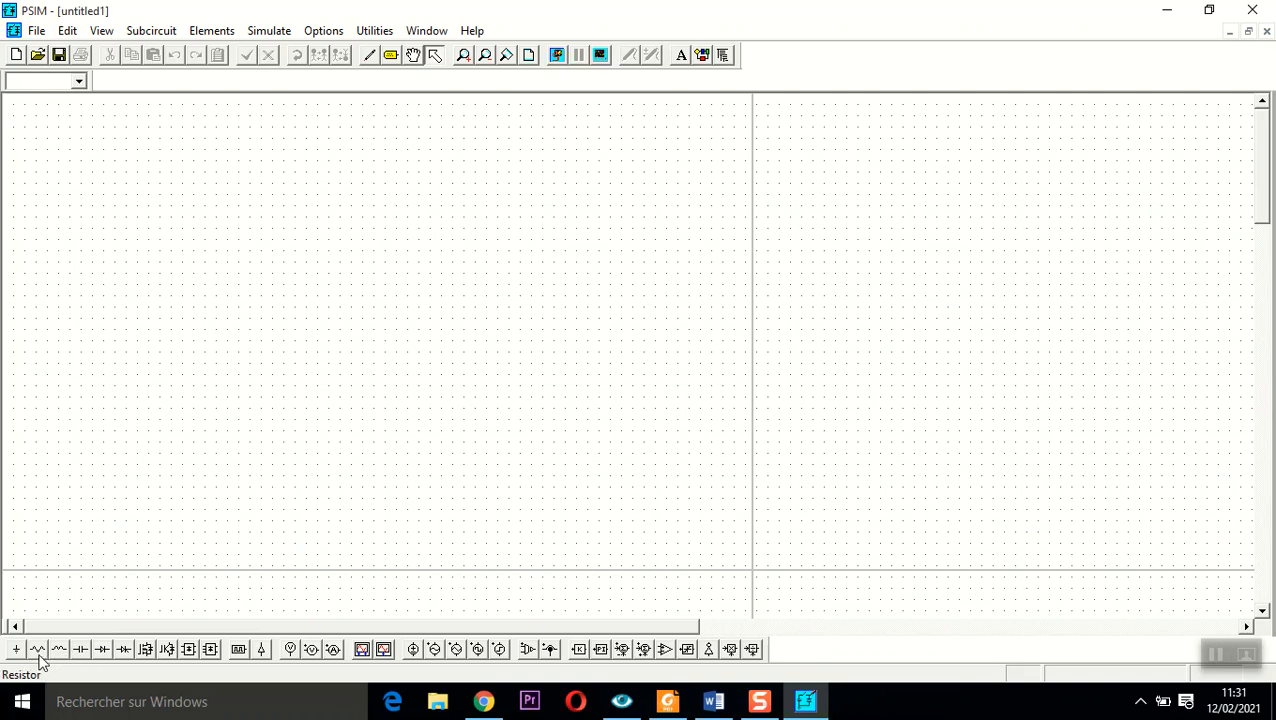
- Place a horizontal thyristor, a sinusoidal voltage source to its left and a vertical resistor to its right
left_click(103, 650)
left_click(124, 650)
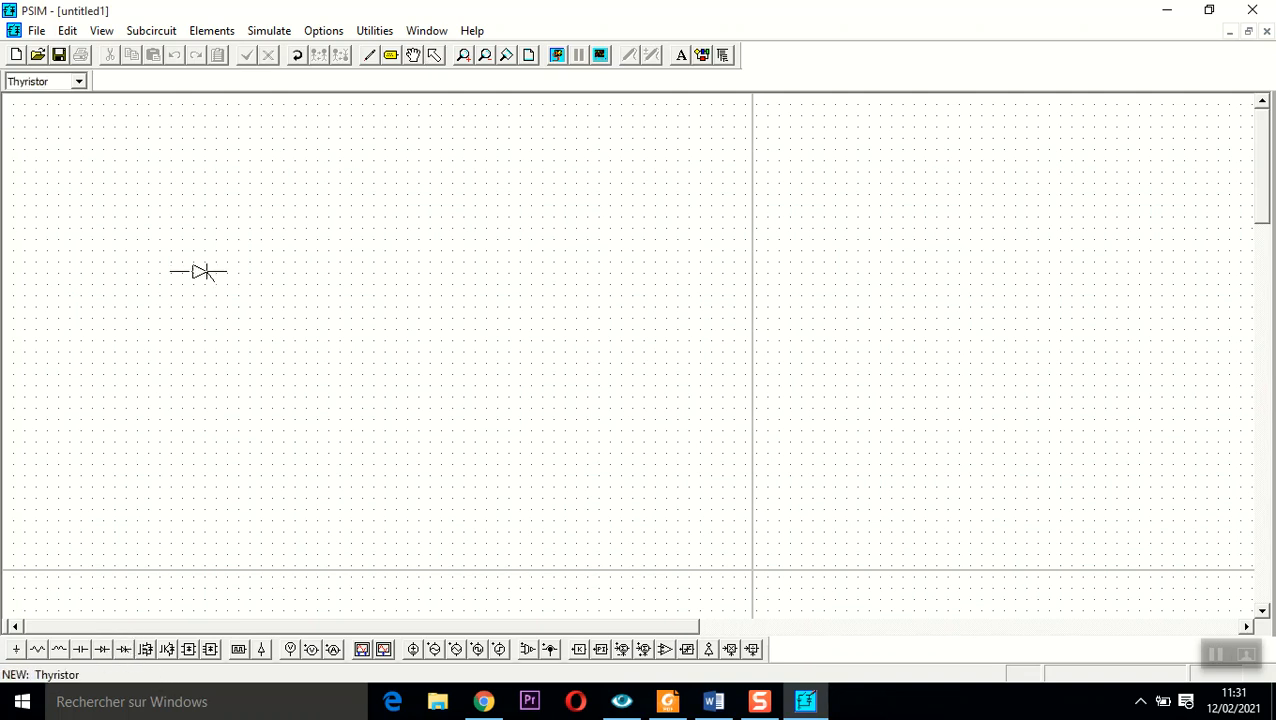
left_click(222, 273)
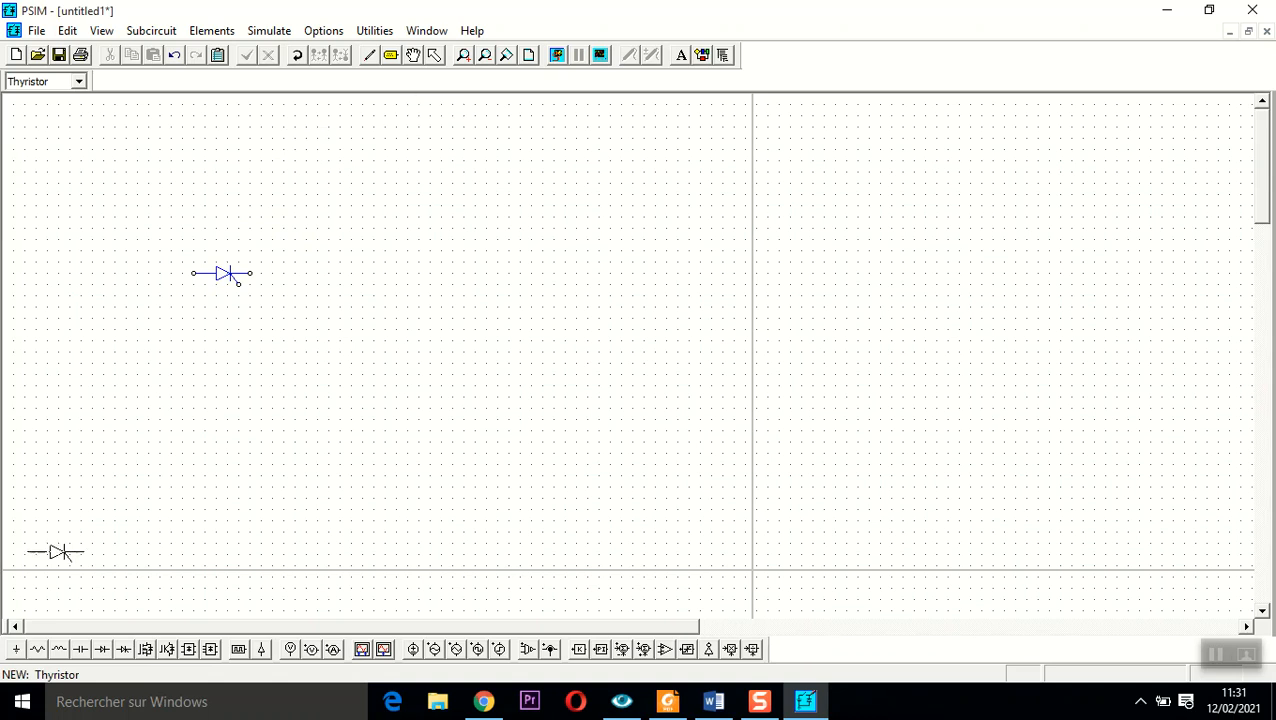
left_click(434, 649)
left_click(114, 300)
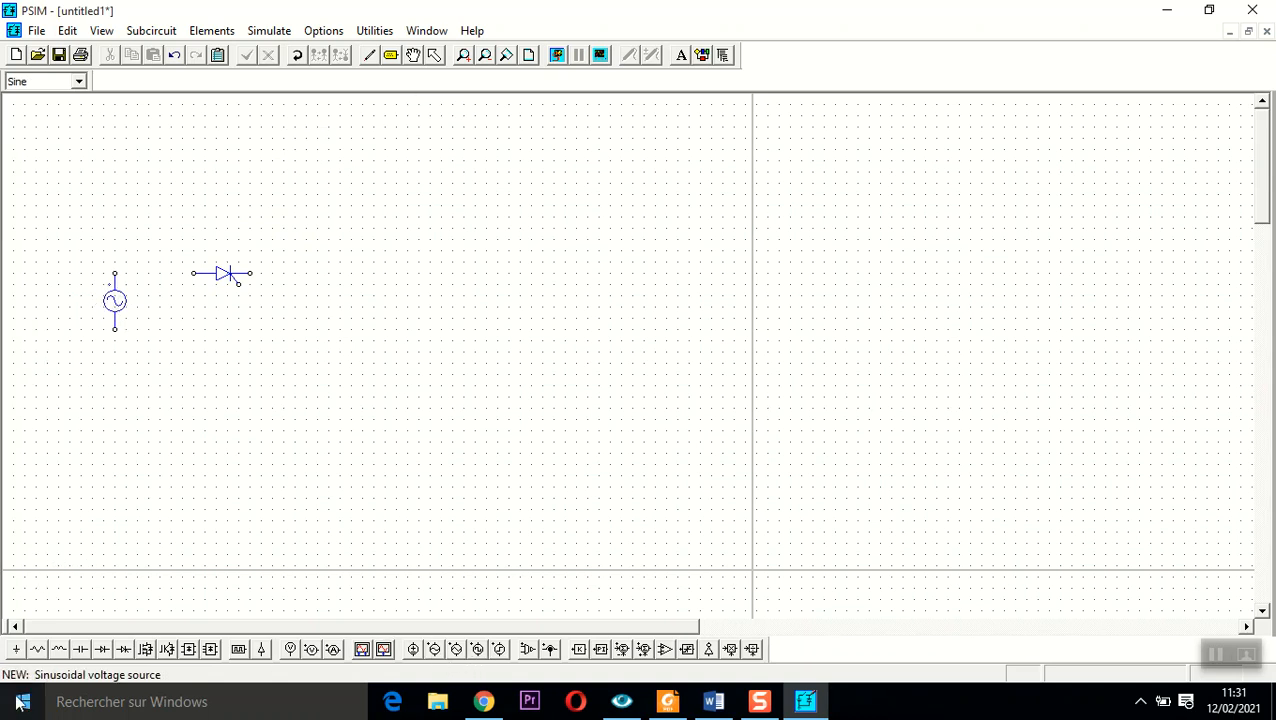
left_click(37, 650)
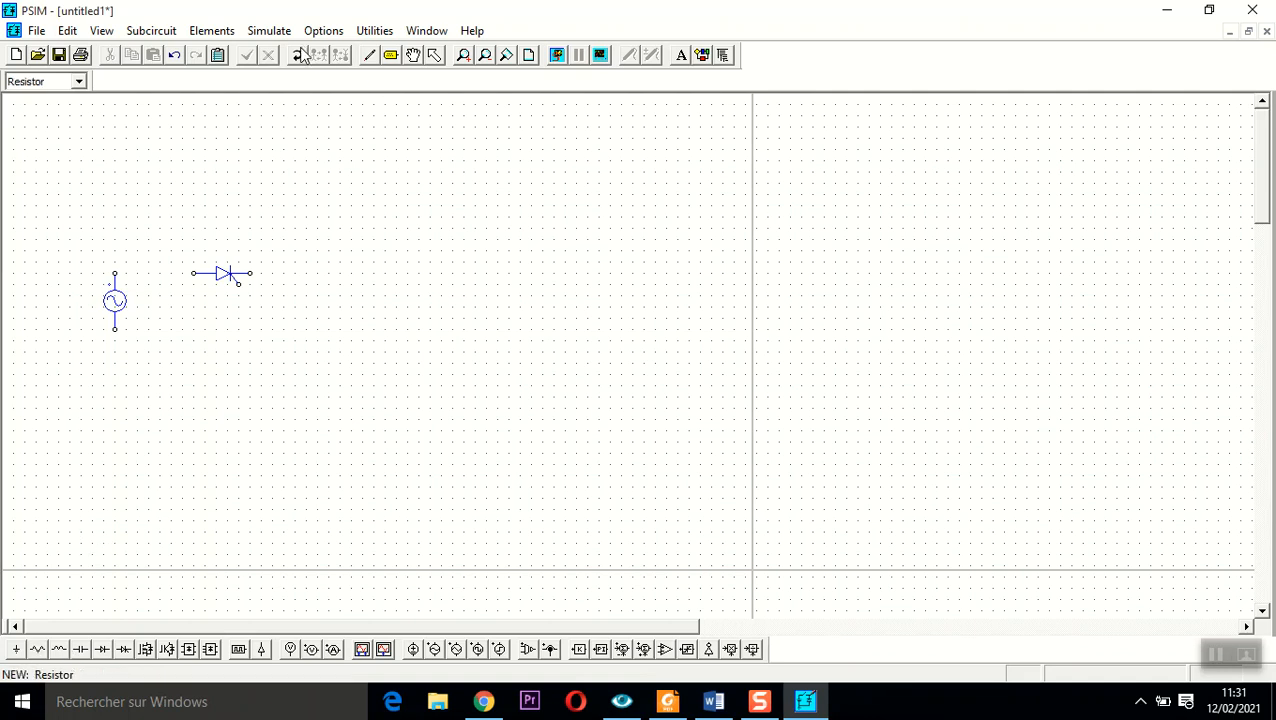
left_click(351, 300)
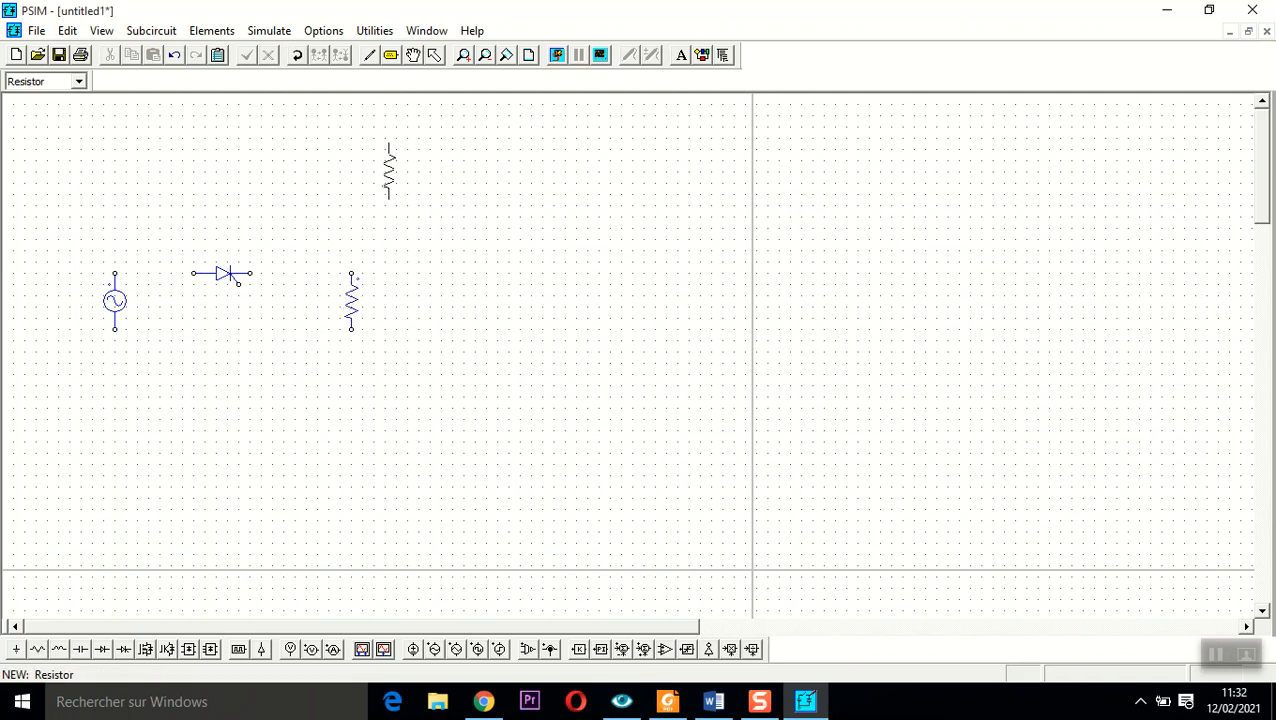
- Wire the sinusoidal source, thyristor and resistor into a closed series loop
left_click(369, 55)
left_click_drag(358, 274, 240, 274)
left_click_drag(118, 274, 195, 274)
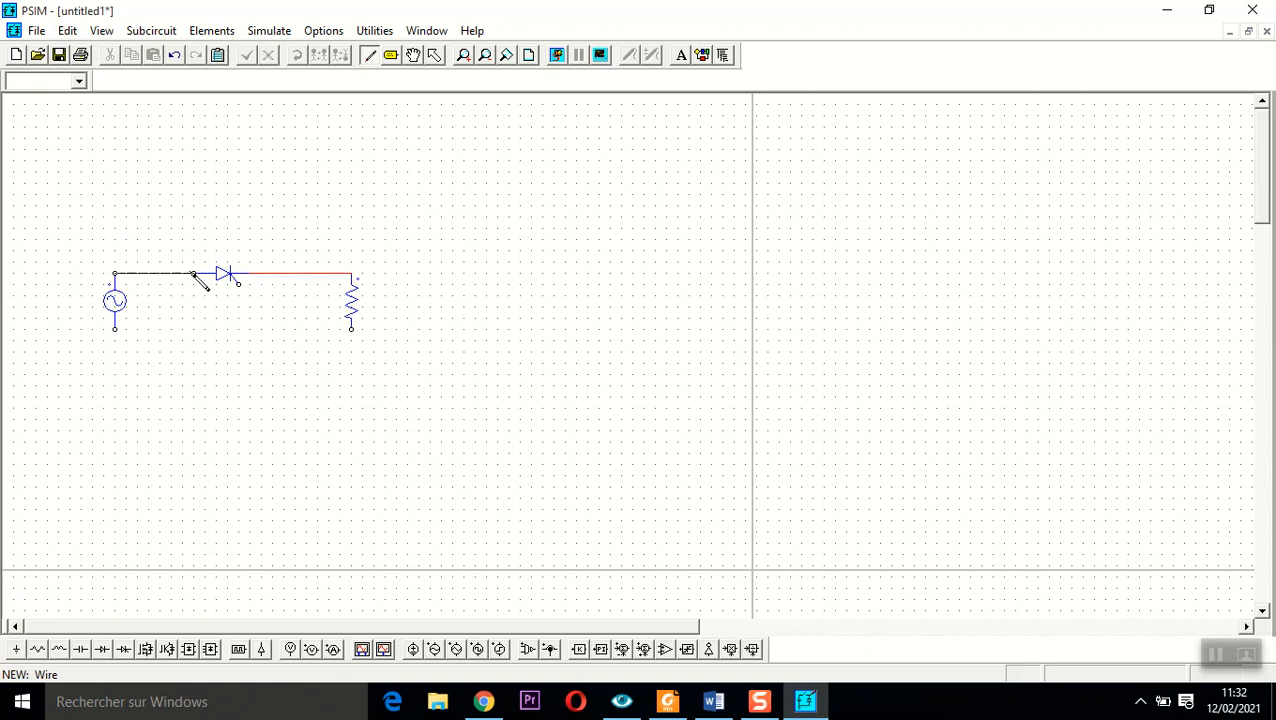
mouse_move(114, 329)
left_mouse_down()
mouse_move(148, 362)
mouse_move(350, 364)
mouse_move(351, 329)
left_mouse_up()
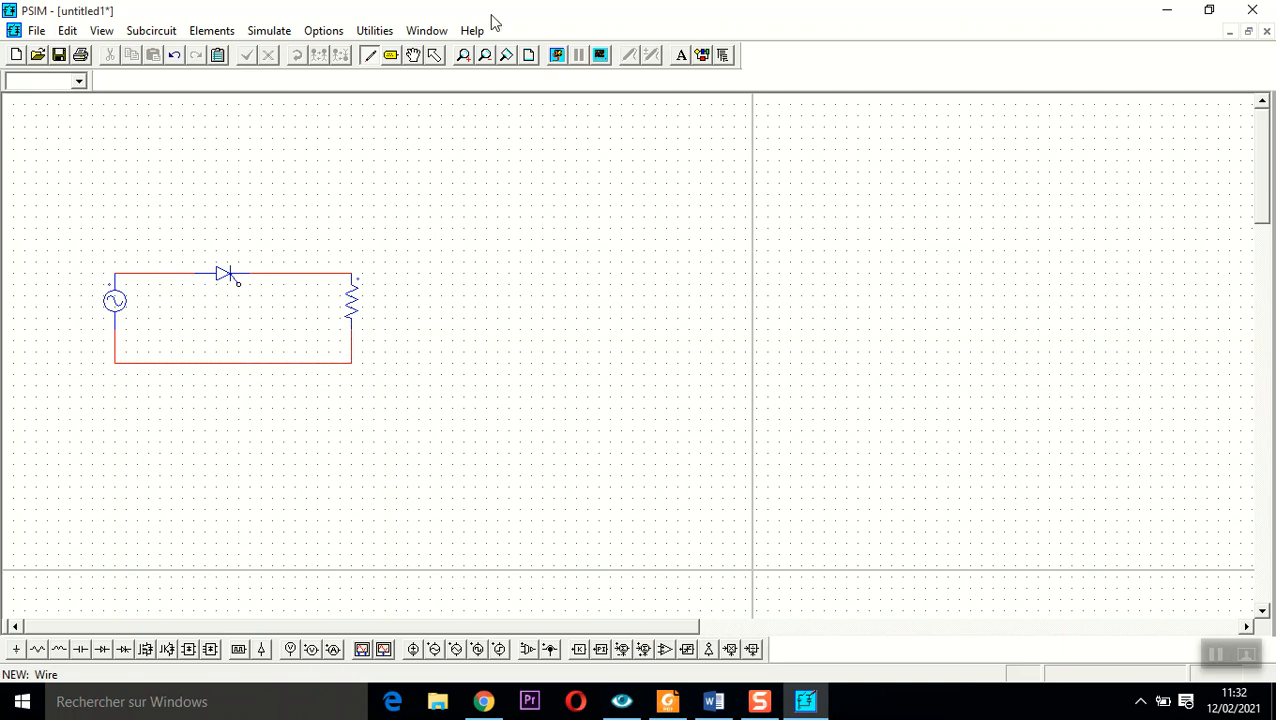
left_click(434, 54)
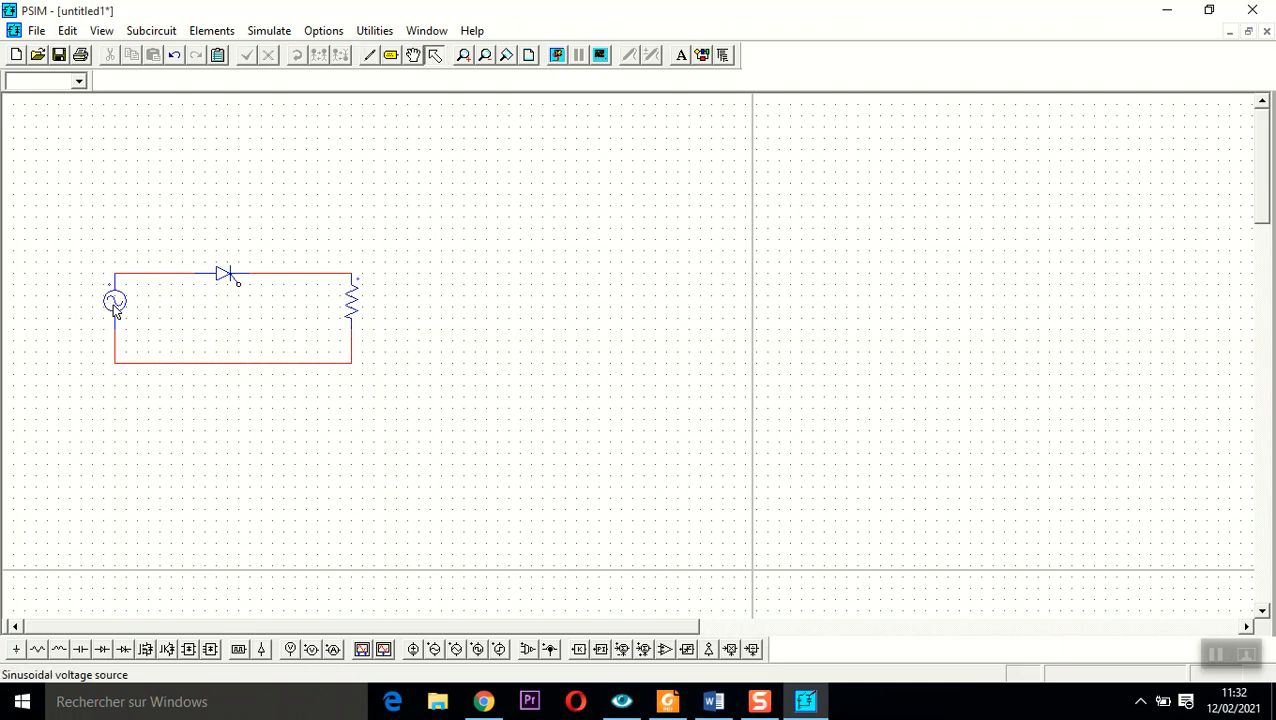
- Set the sinusoidal voltage source's peak amplitude to 250
double_click(114, 300)
left_click(322, 325)
left_click_drag(322, 325, 214, 328)
type("250")
left_click(467, 206)
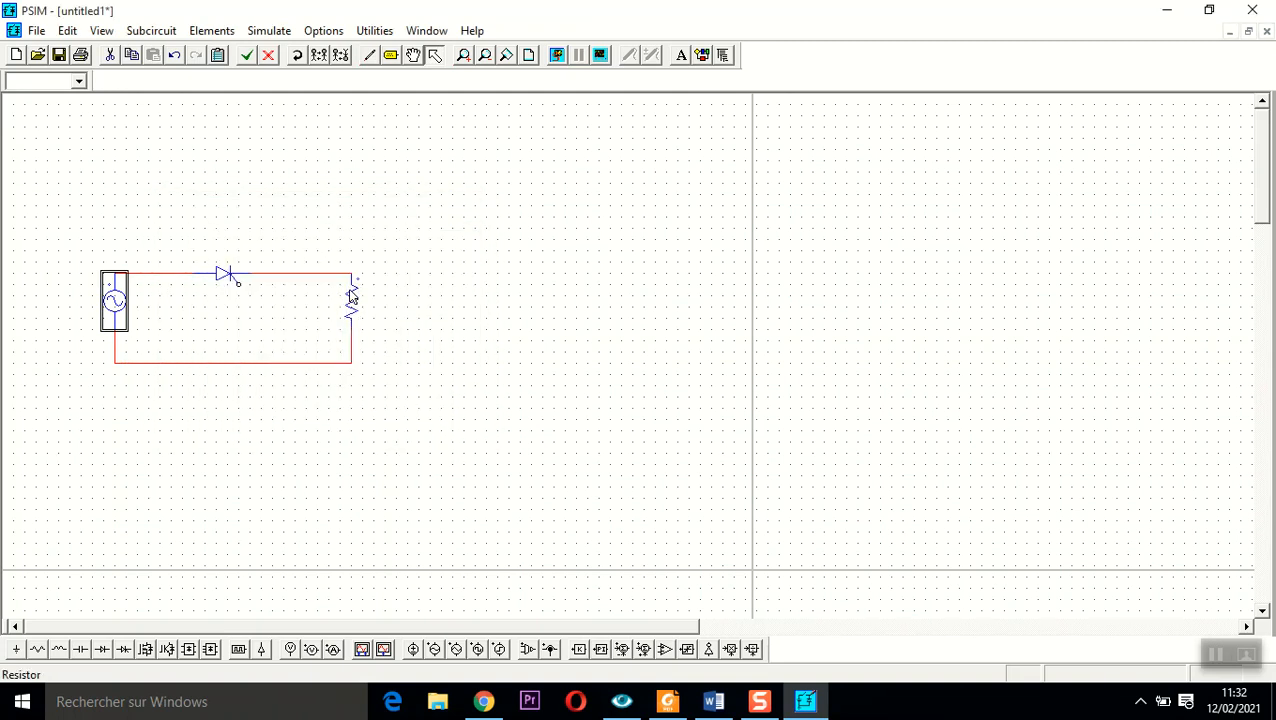
- Set the load resistor's resistance to 50
double_click(348, 300)
left_click_drag(340, 328, 143, 328)
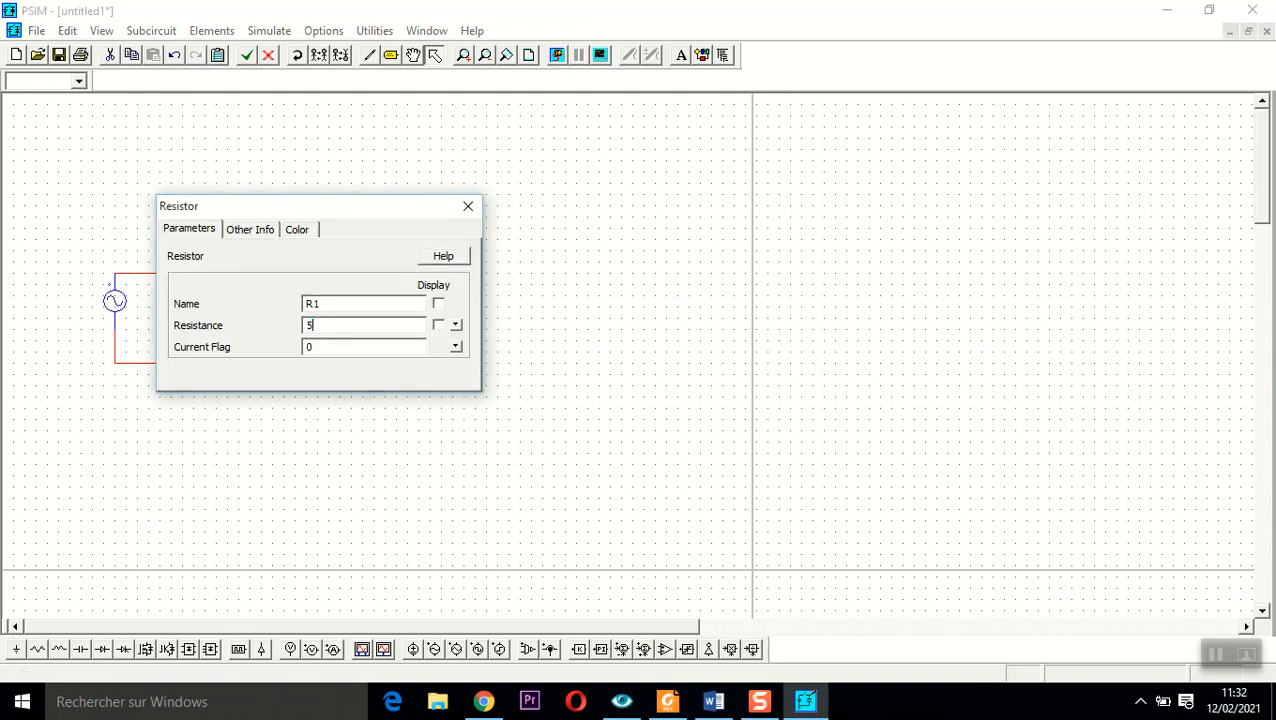
type("50")
left_click(467, 206)
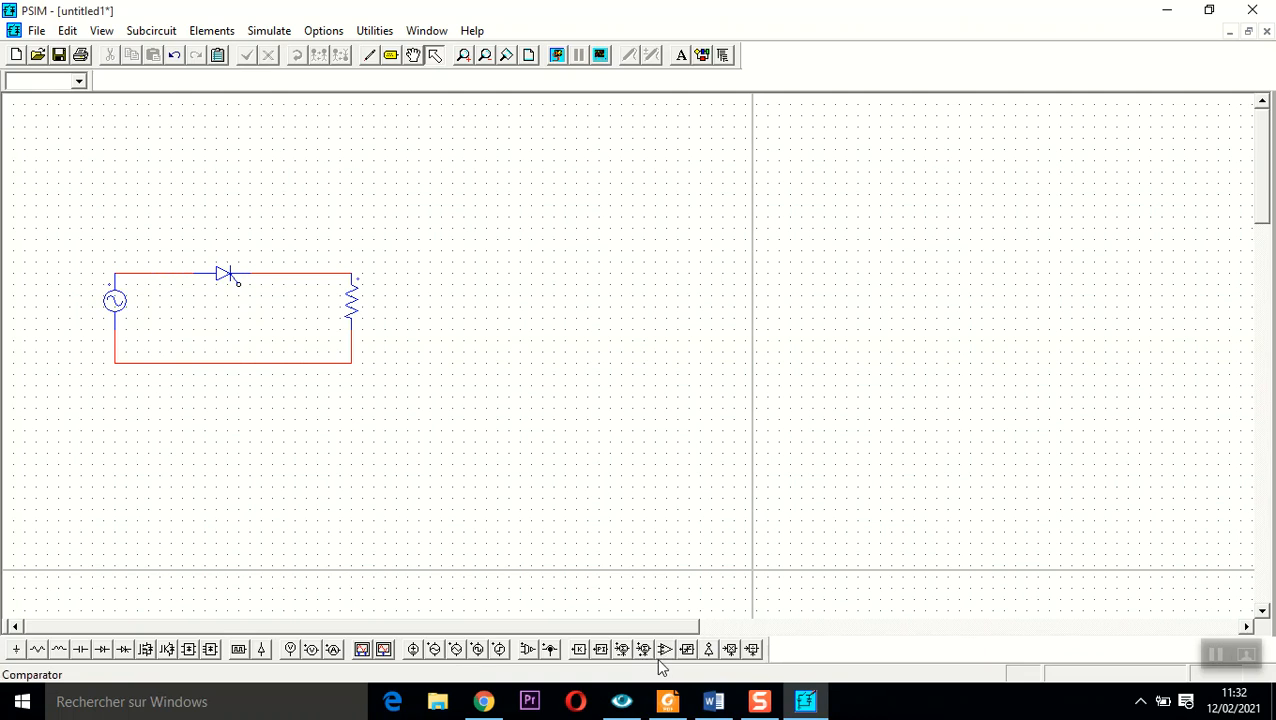
- Place a voltage sensor below the sinusoidal source and a comparator to the sensor's right
left_click(527, 649)
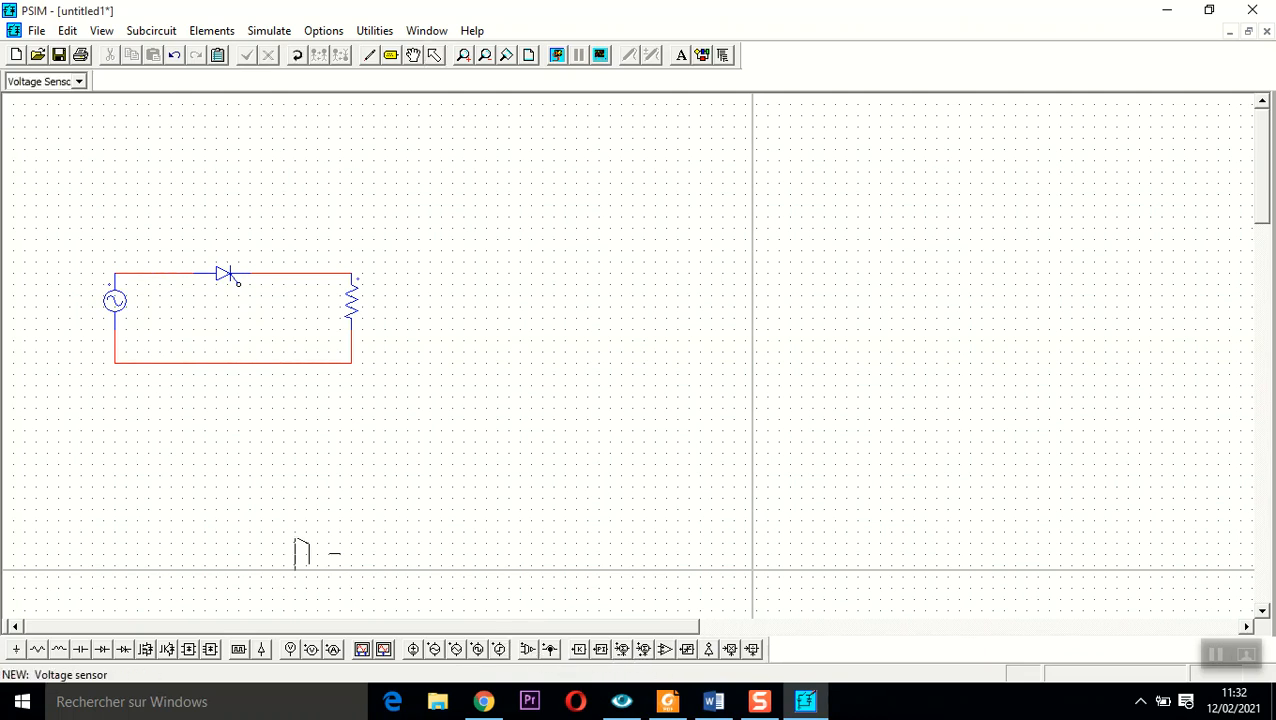
left_click(130, 408)
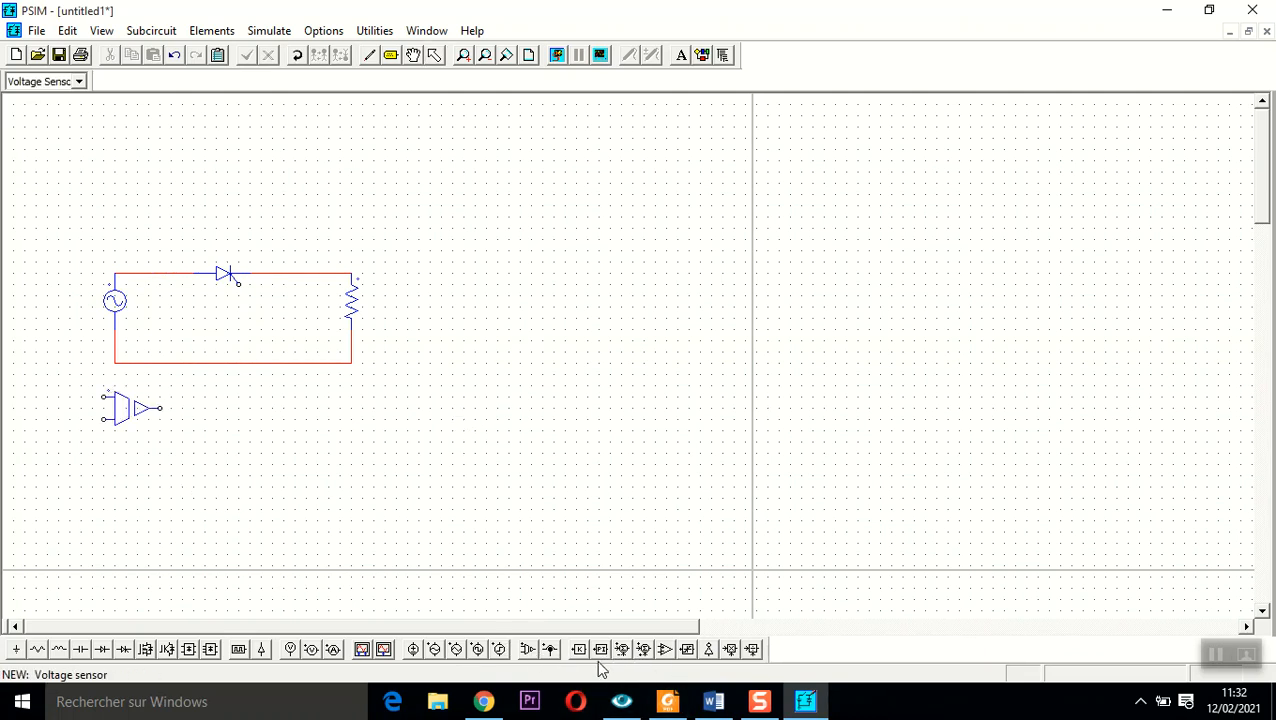
left_click(664, 649)
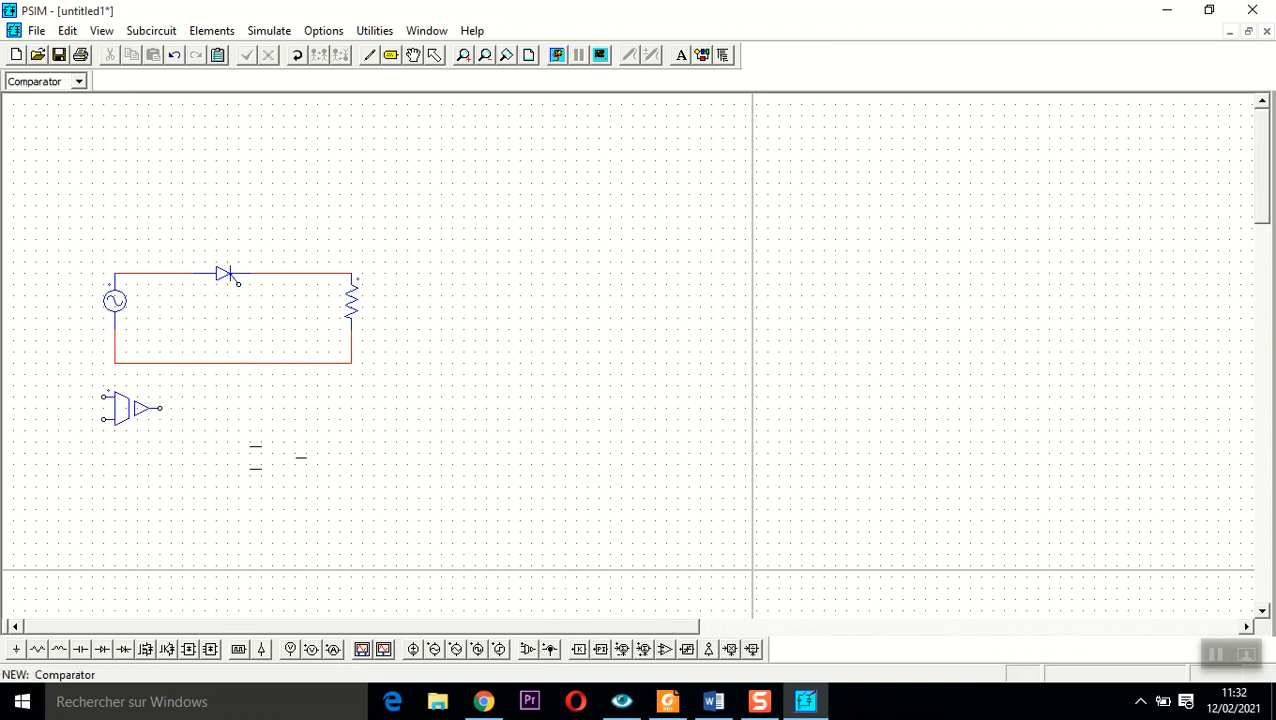
left_click(255, 418)
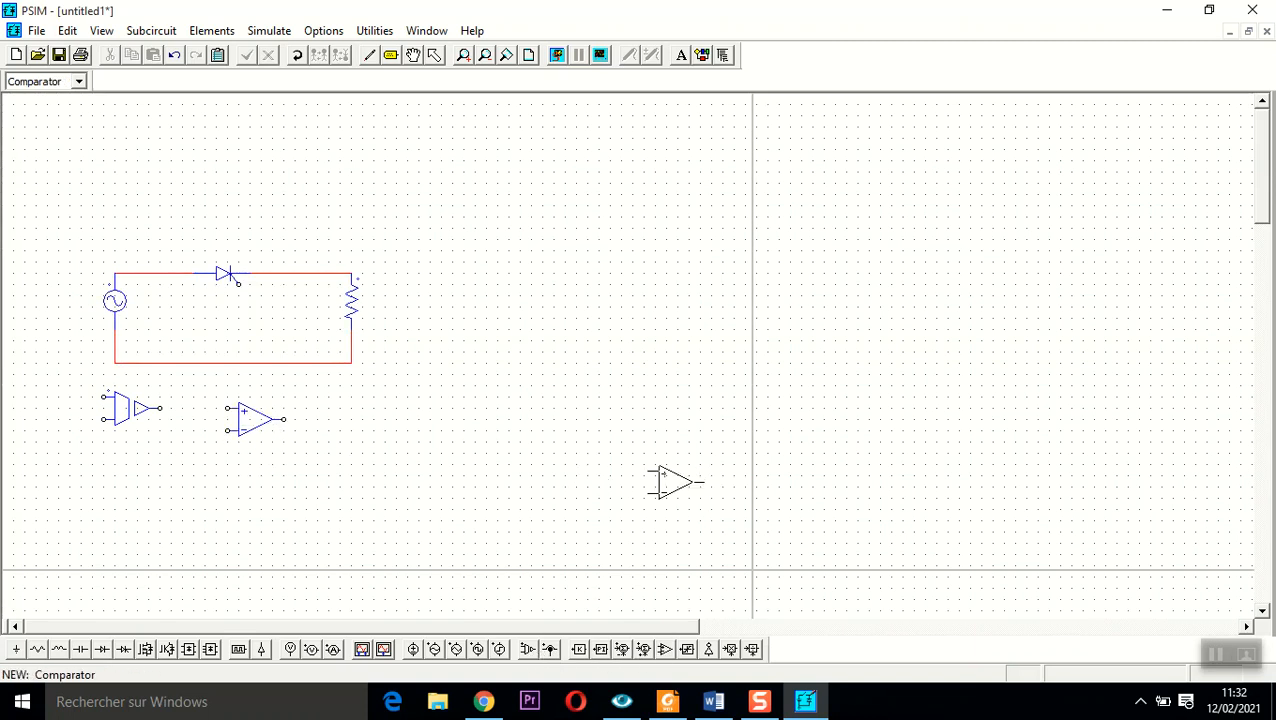
- Place an Alpha Controller switch controller to the lower right of the comparator
left_click(212, 30)
mouse_move(277, 55)
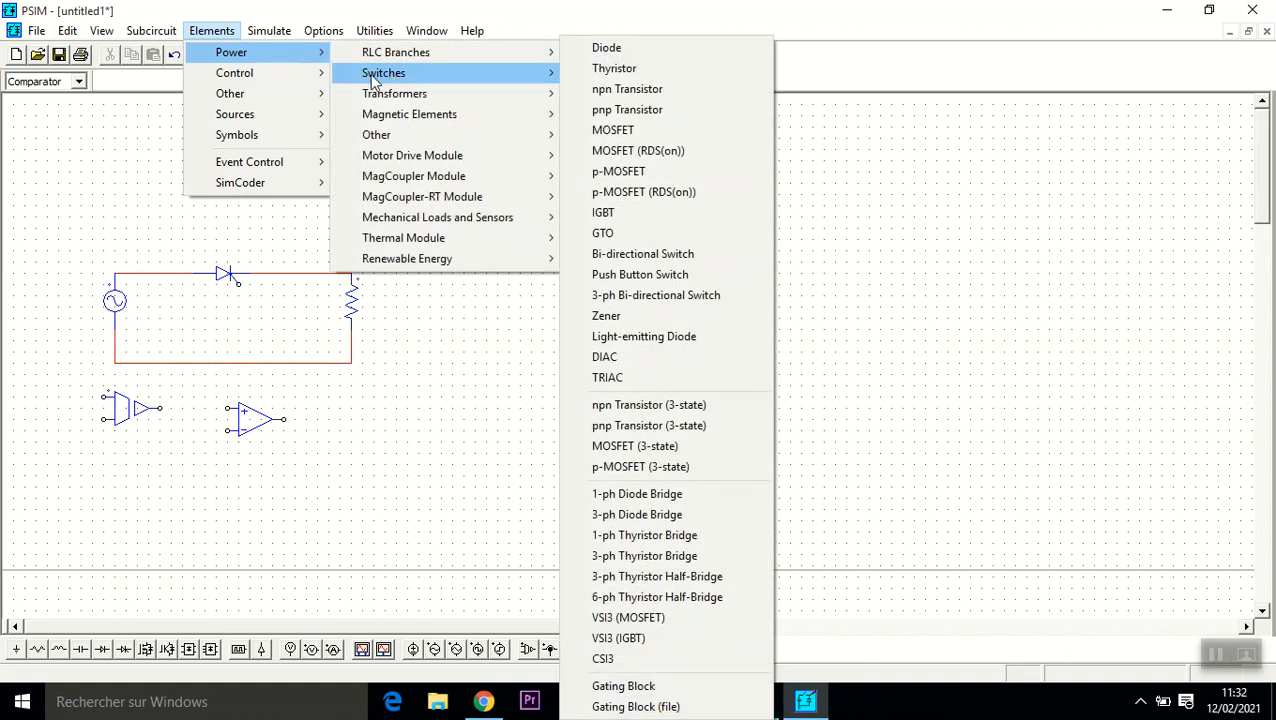
mouse_move(305, 82)
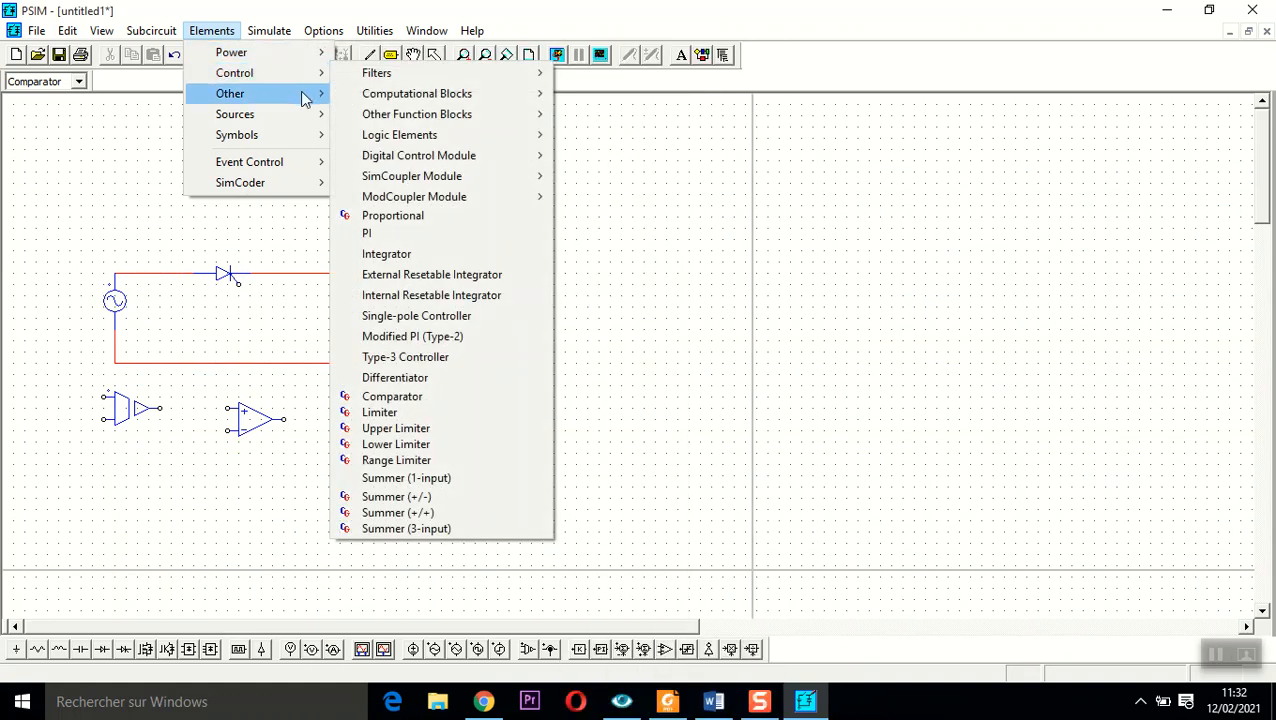
mouse_move(500, 100)
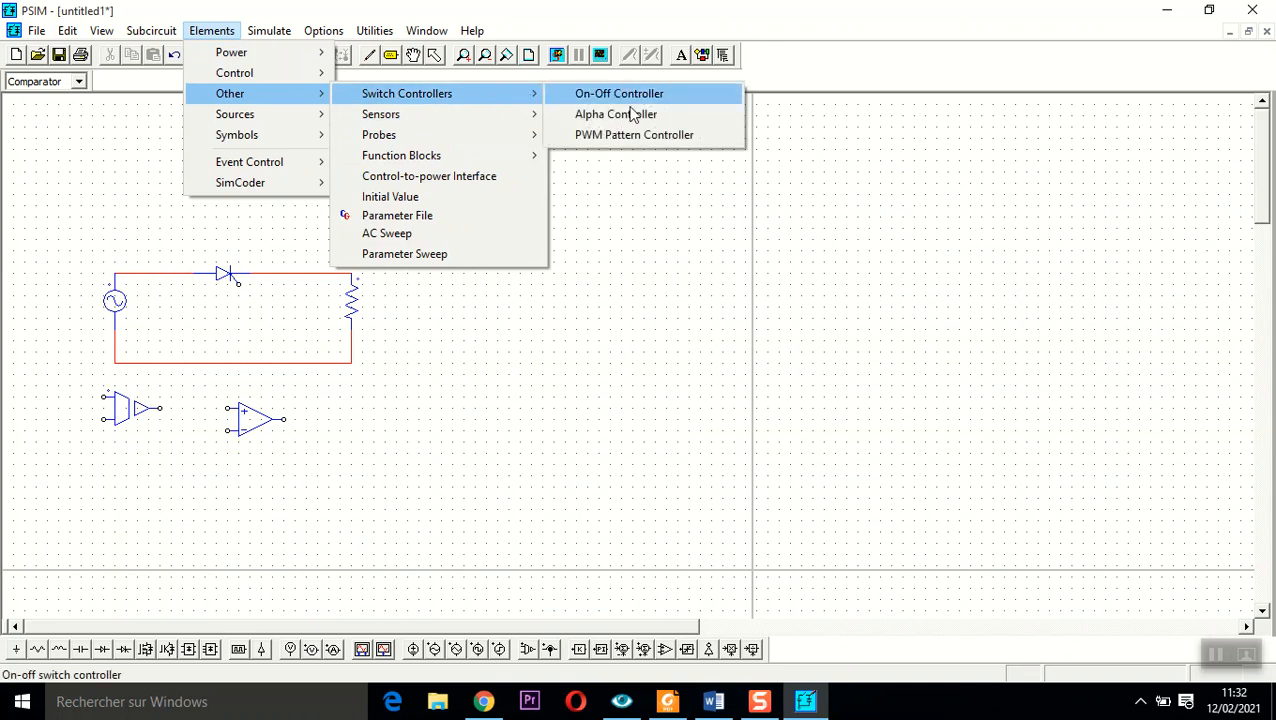
left_click(615, 114)
left_click(348, 456)
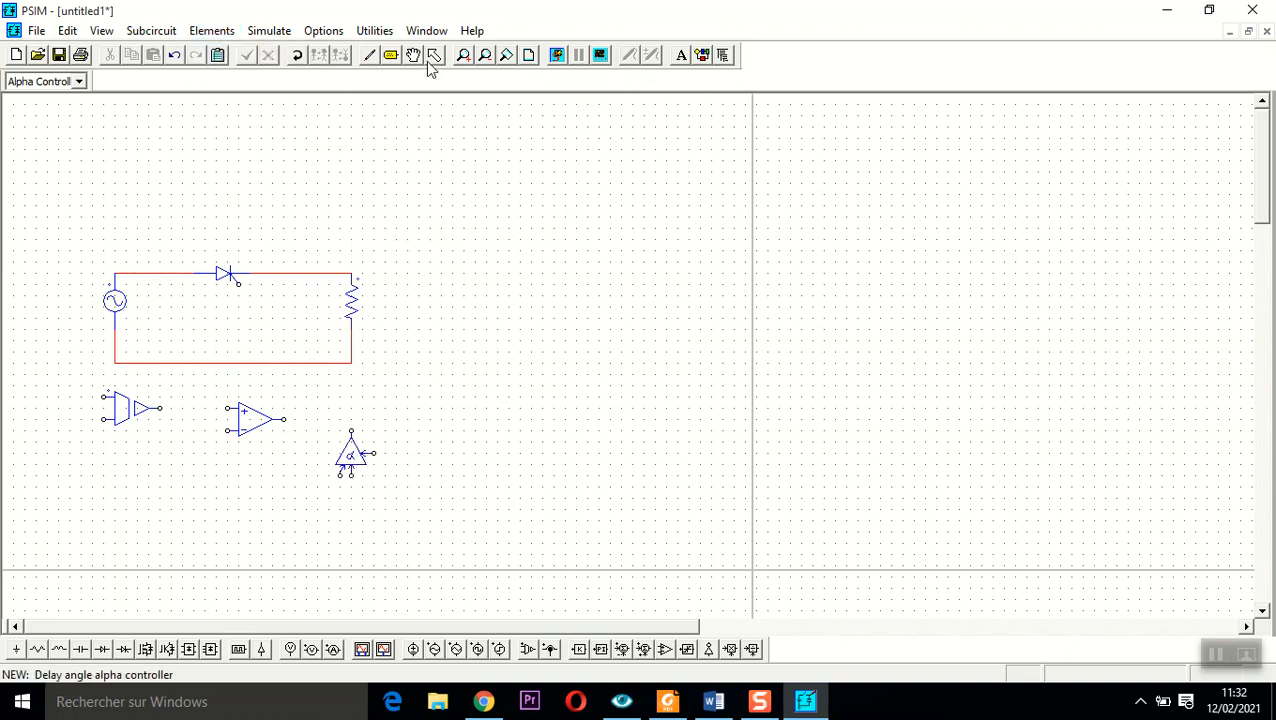
- Wire the source's upper terminal through the voltage sensor's positive input and the comparator's positive input to the alpha controller's lower-left input
left_click(369, 56)
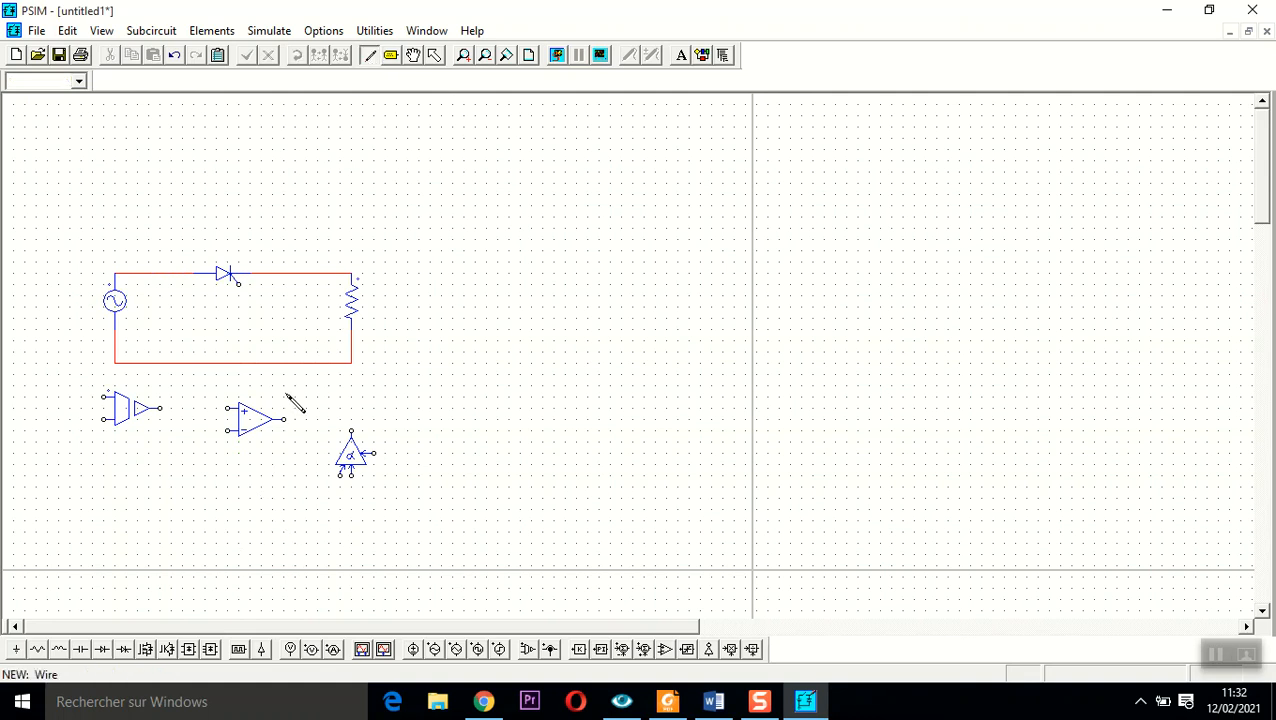
mouse_move(283, 419)
left_mouse_down()
mouse_move(283, 478)
mouse_move(350, 476)
left_mouse_up()
left_click_drag(227, 408, 160, 408)
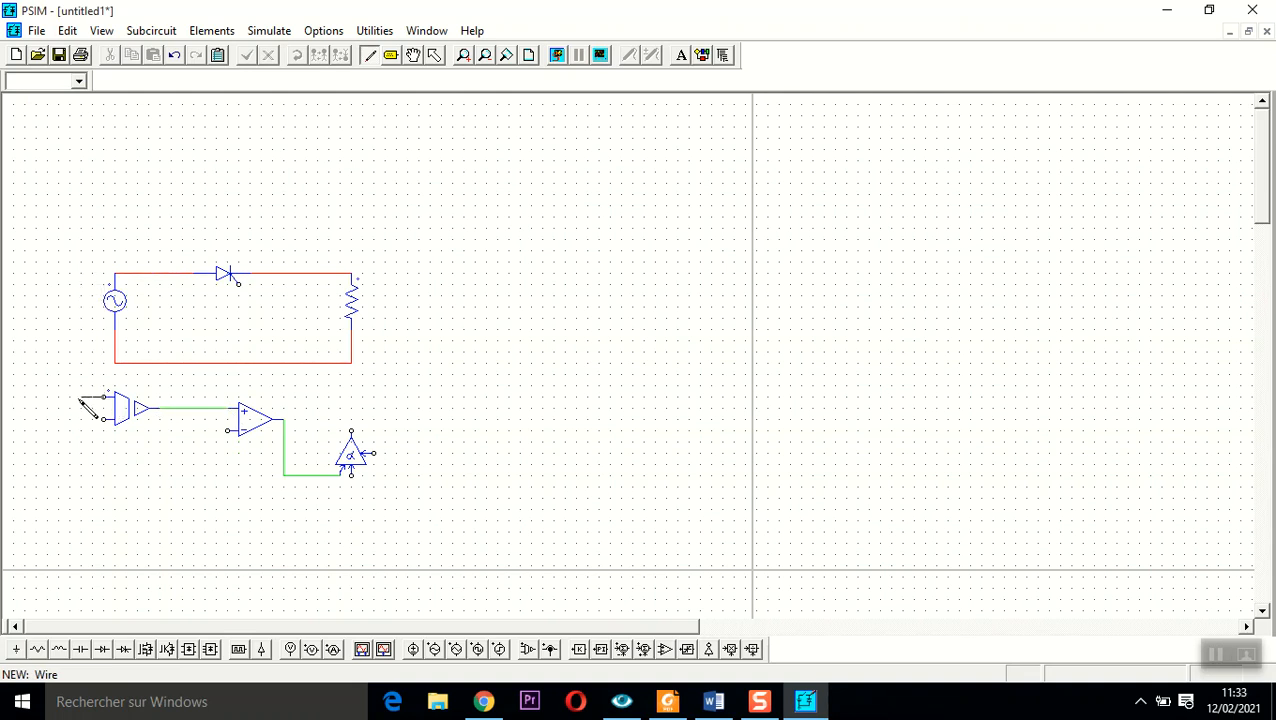
left_click_drag(69, 397, 115, 274)
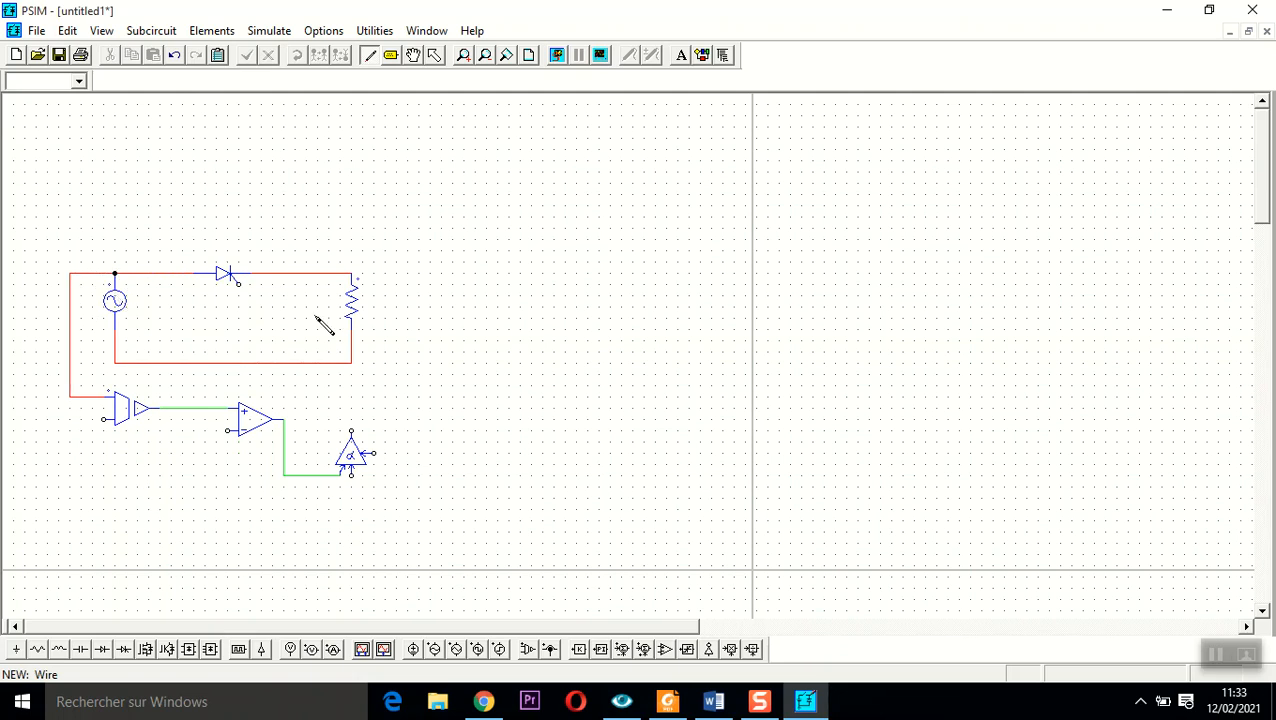
- Place a ground below the voltage sensor and wire the negative inputs of the sensor and comparator to it
left_click(16, 650)
left_click(103, 462)
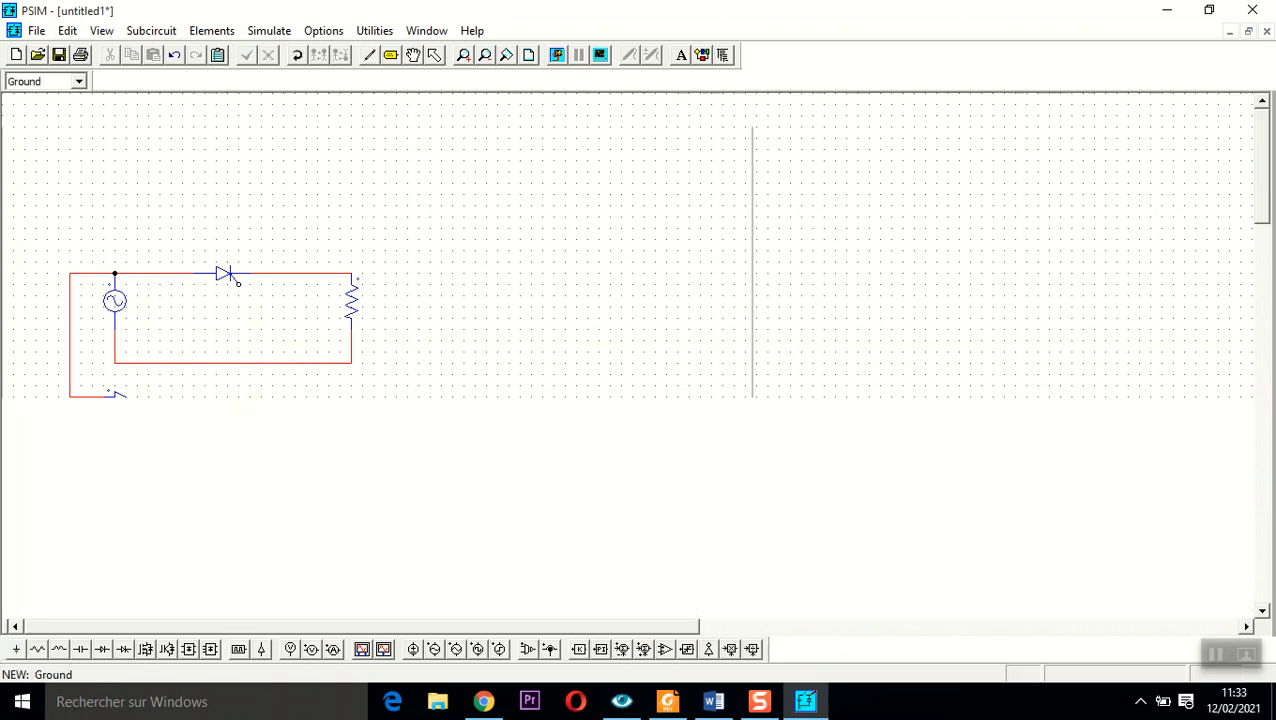
left_click(434, 55)
left_click_drag(108, 460, 95, 506)
left_click(369, 55)
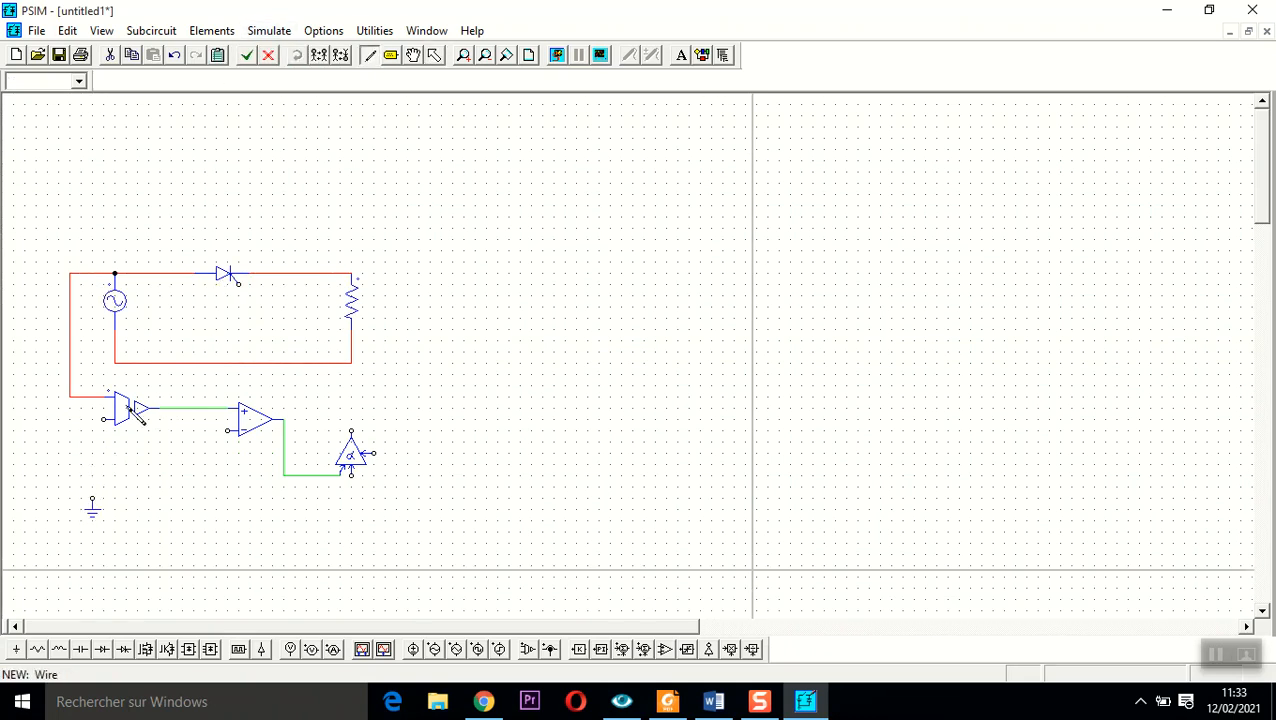
mouse_move(104, 420)
left_mouse_down()
mouse_move(90, 430)
mouse_move(92, 507)
left_mouse_up()
left_click_drag(228, 432, 92, 465)
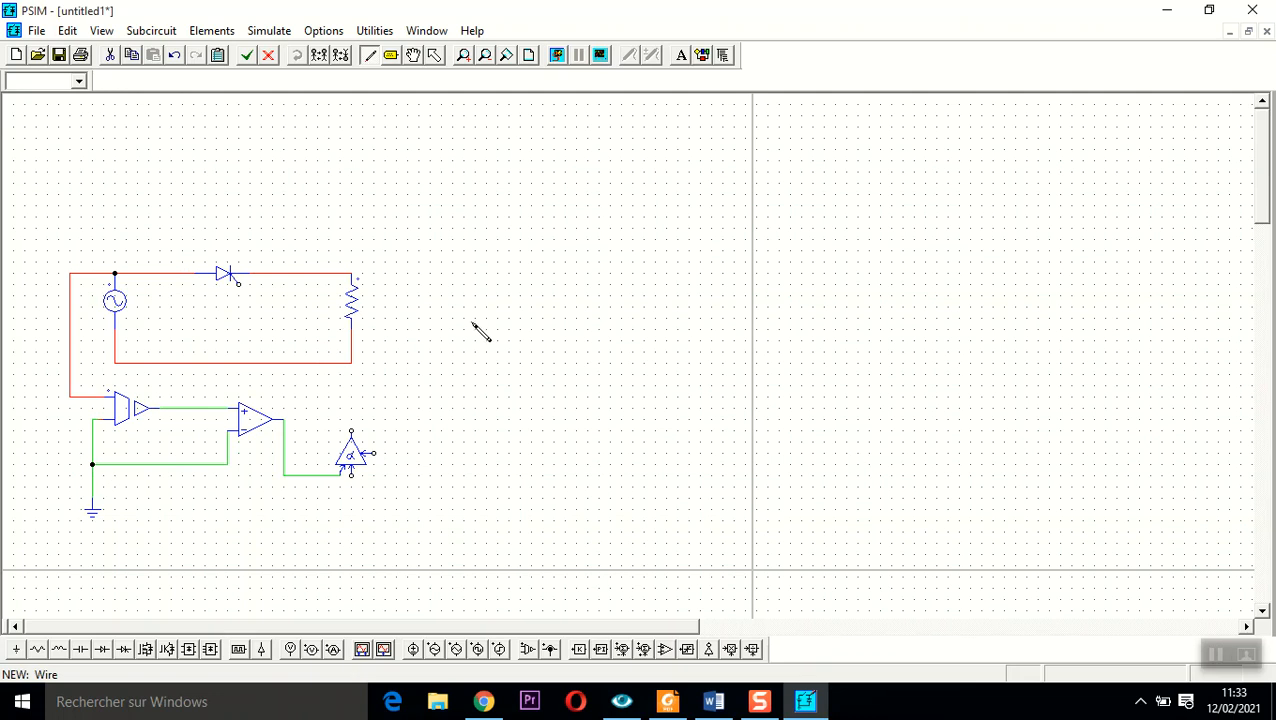
- Wire the alpha controller's output to the thyristor gate and attach a DC voltage source to the controller's bottom-centre input
mouse_move(351, 432)
left_mouse_down()
mouse_move(359, 410)
mouse_move(265, 382)
mouse_move(245, 342)
mouse_move(234, 378)
mouse_move(239, 286)
left_mouse_up()
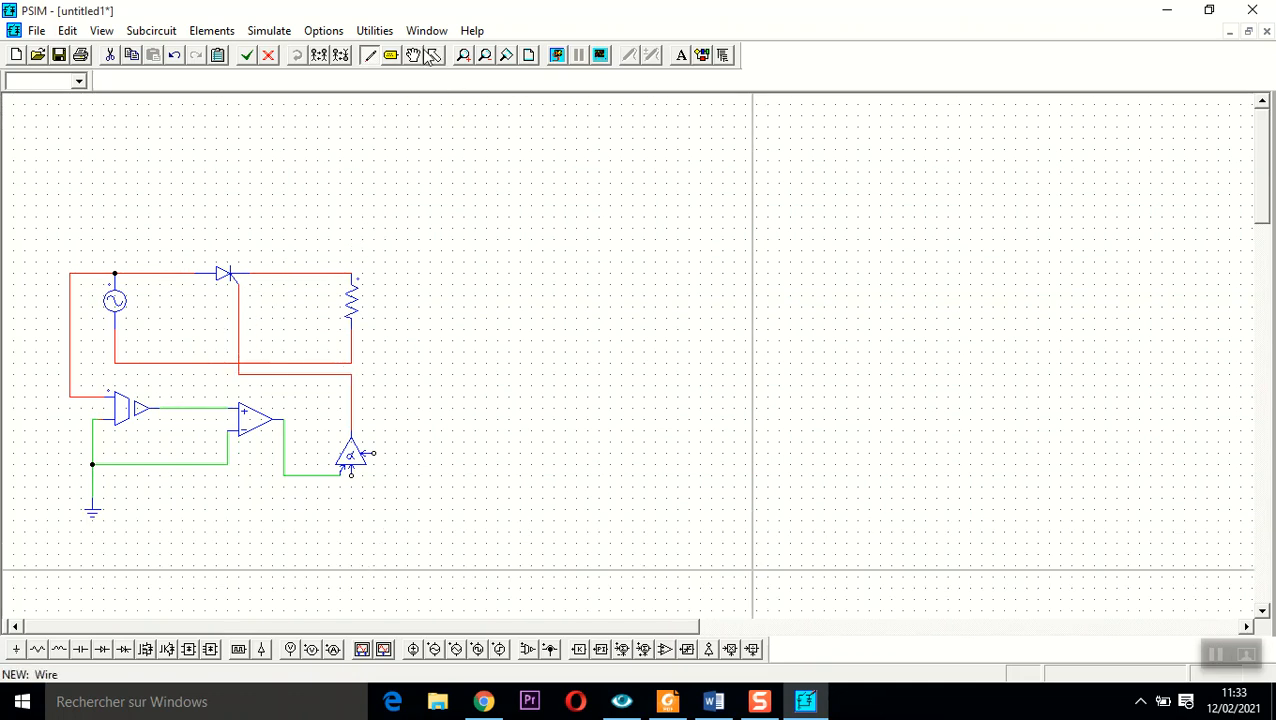
left_click(412, 650)
left_click(351, 515)
left_click(370, 55)
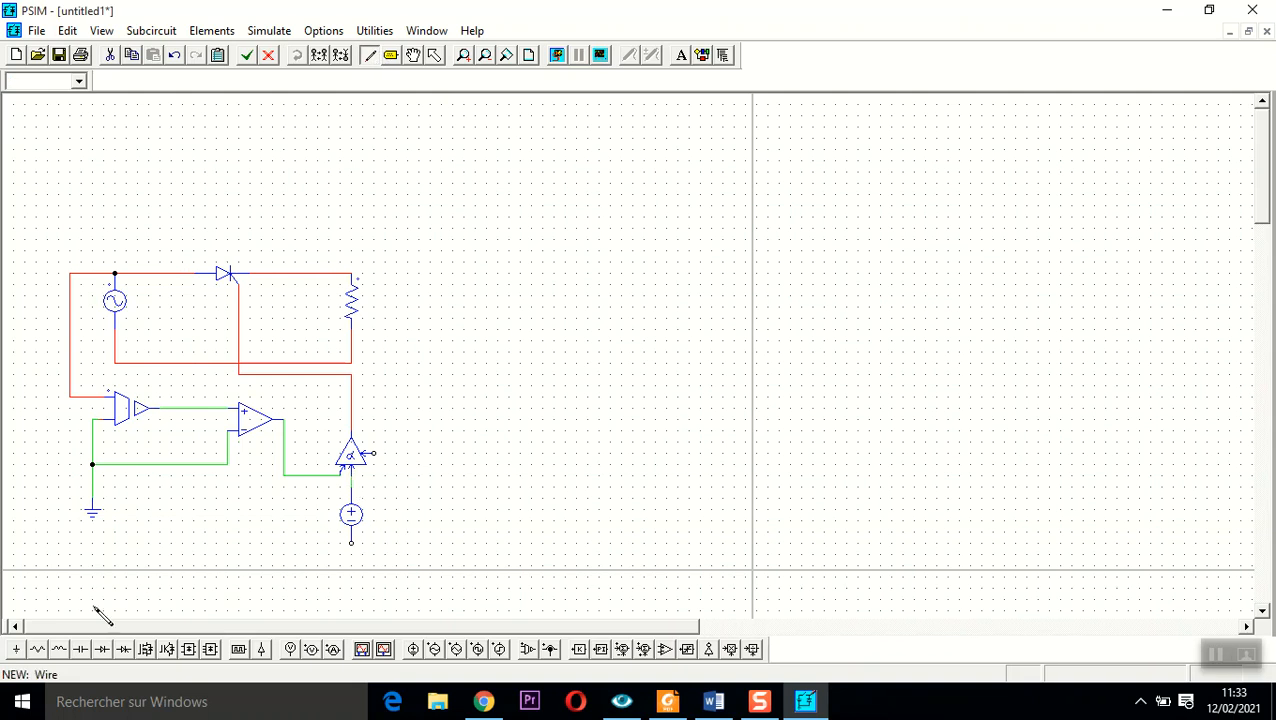
- Place a ground under the DC voltage source and wire it to the source's negative terminal
left_click(18, 650)
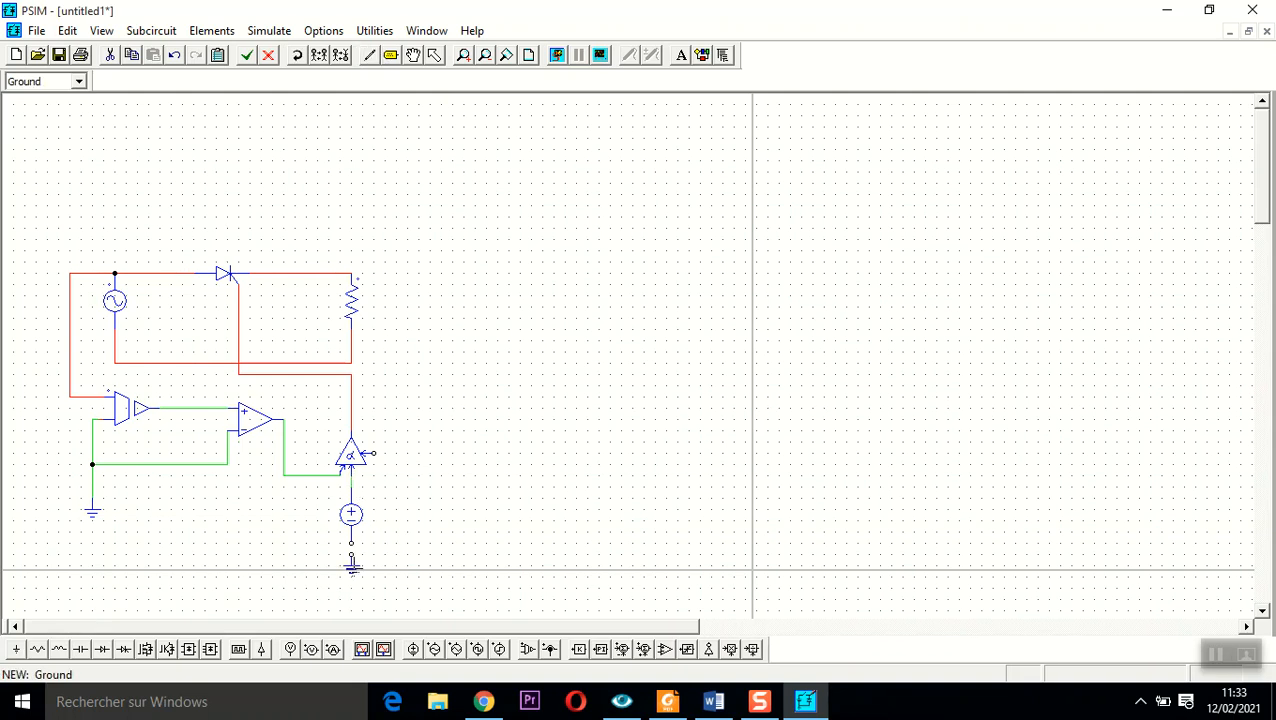
left_click(370, 55)
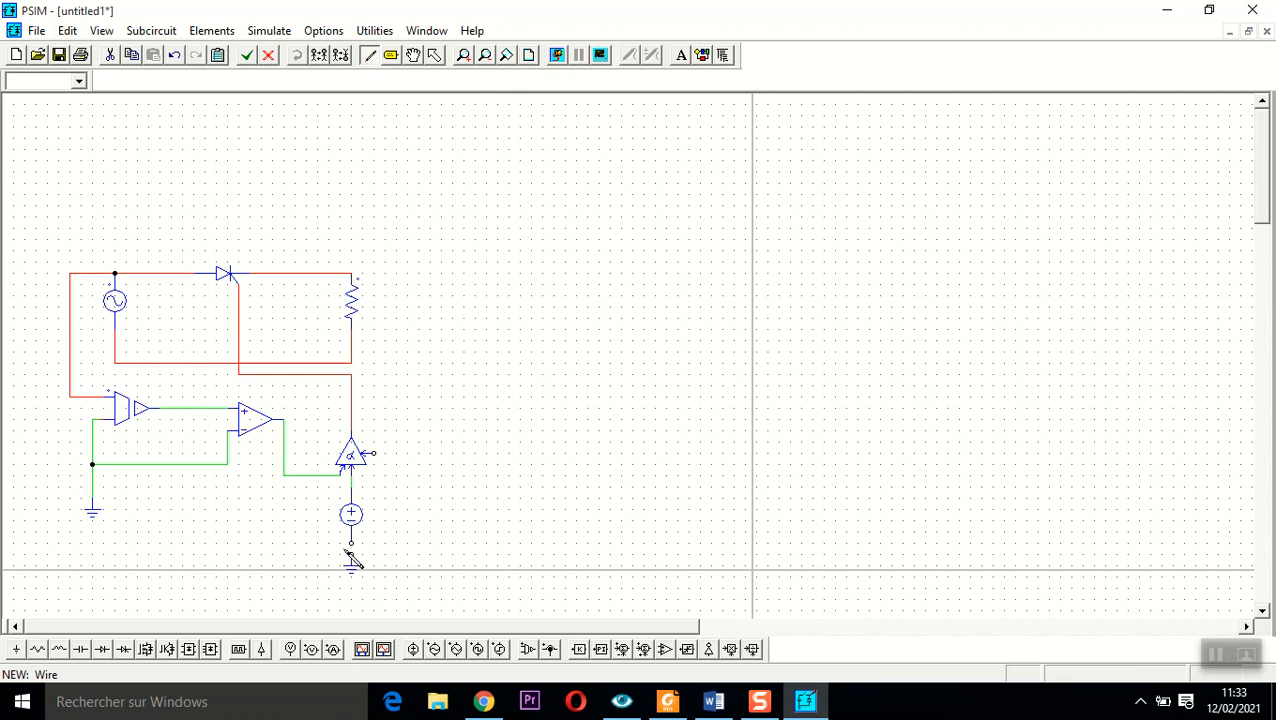
left_click_drag(352, 554, 353, 543)
- Place a step voltage source beside the DC source and wire it between the alpha controller's right-hand input and the ground
left_click(499, 650)
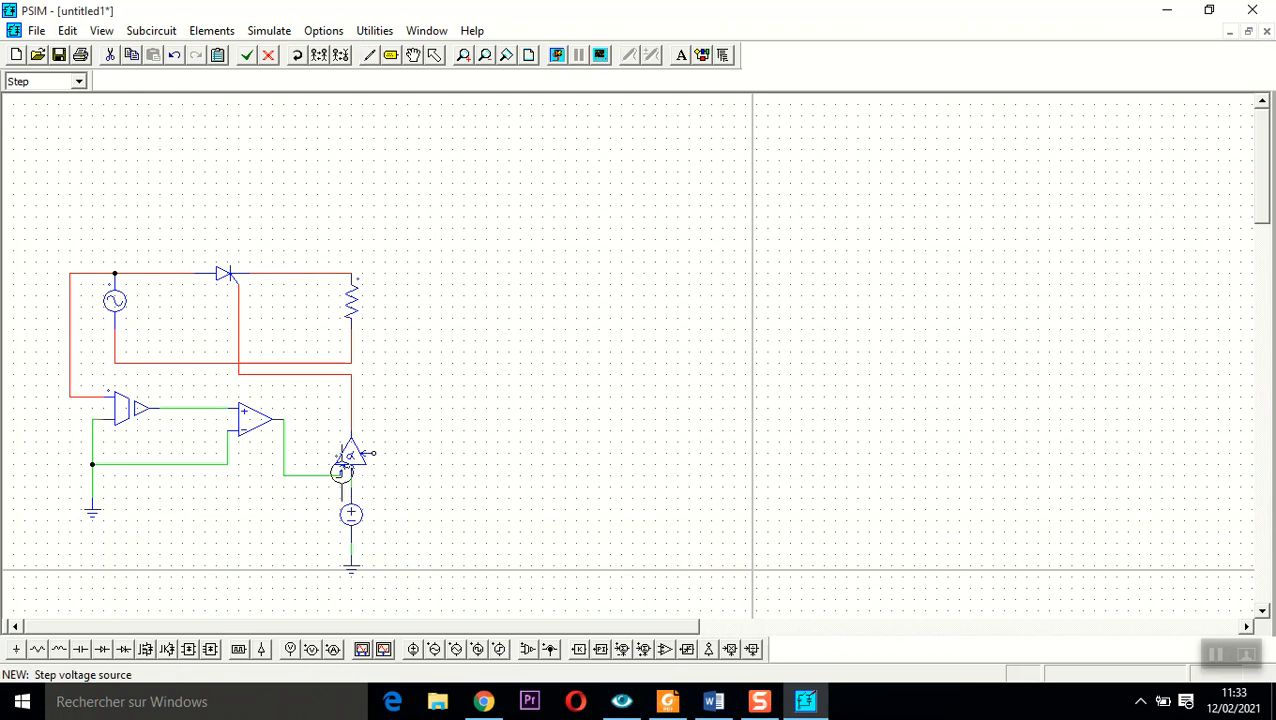
left_click(395, 503)
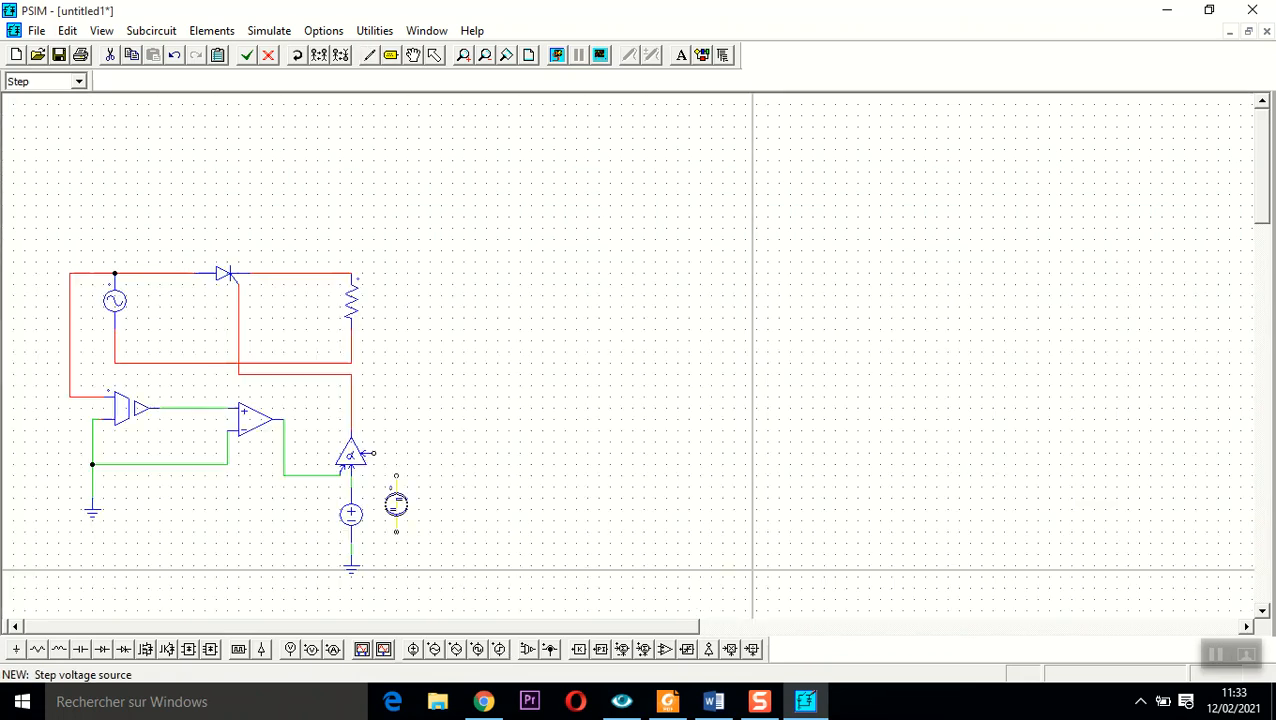
left_click(369, 55)
left_click_drag(394, 477, 368, 453)
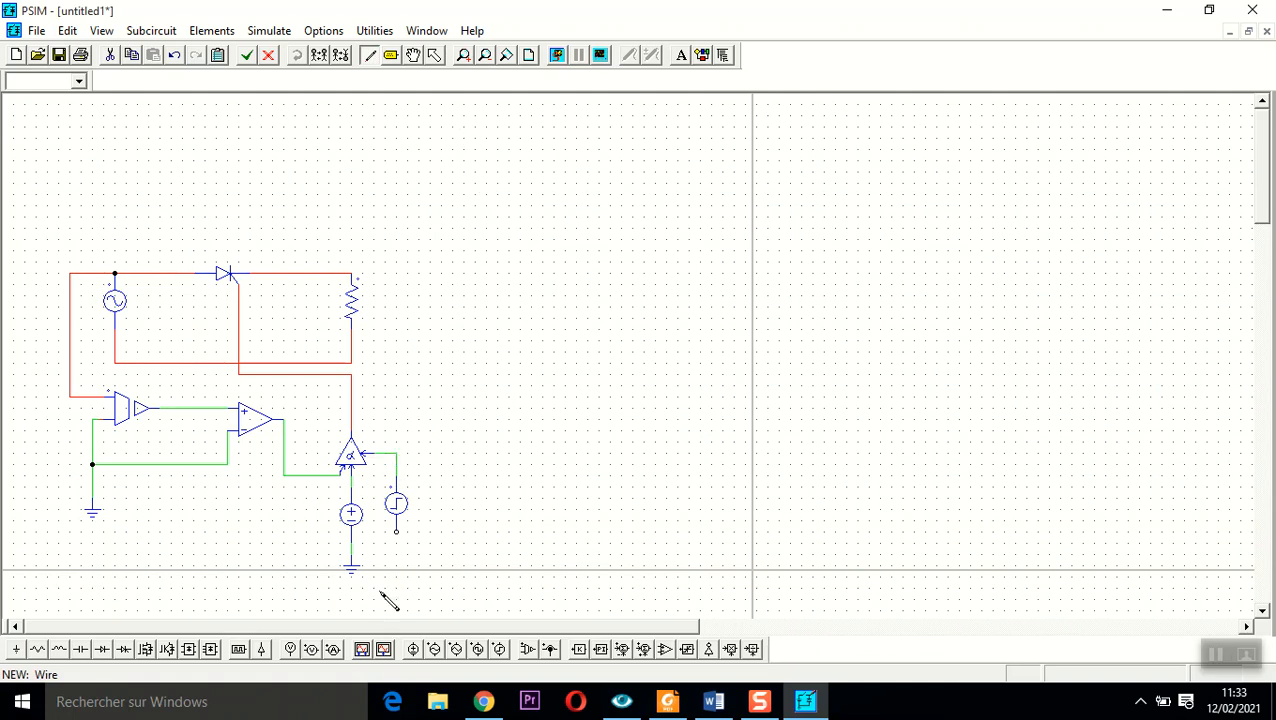
left_click_drag(397, 540, 351, 553)
left_click(436, 60)
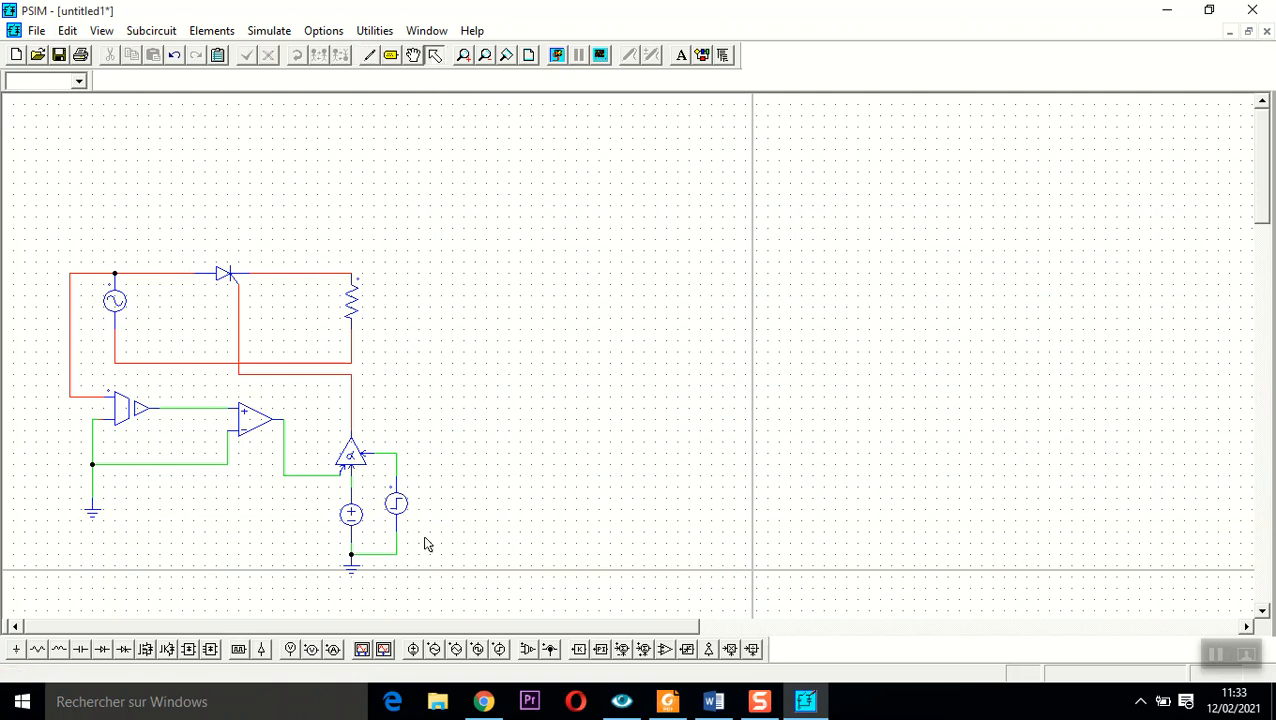
- Check the step voltage source's parameters
double_click(398, 515)
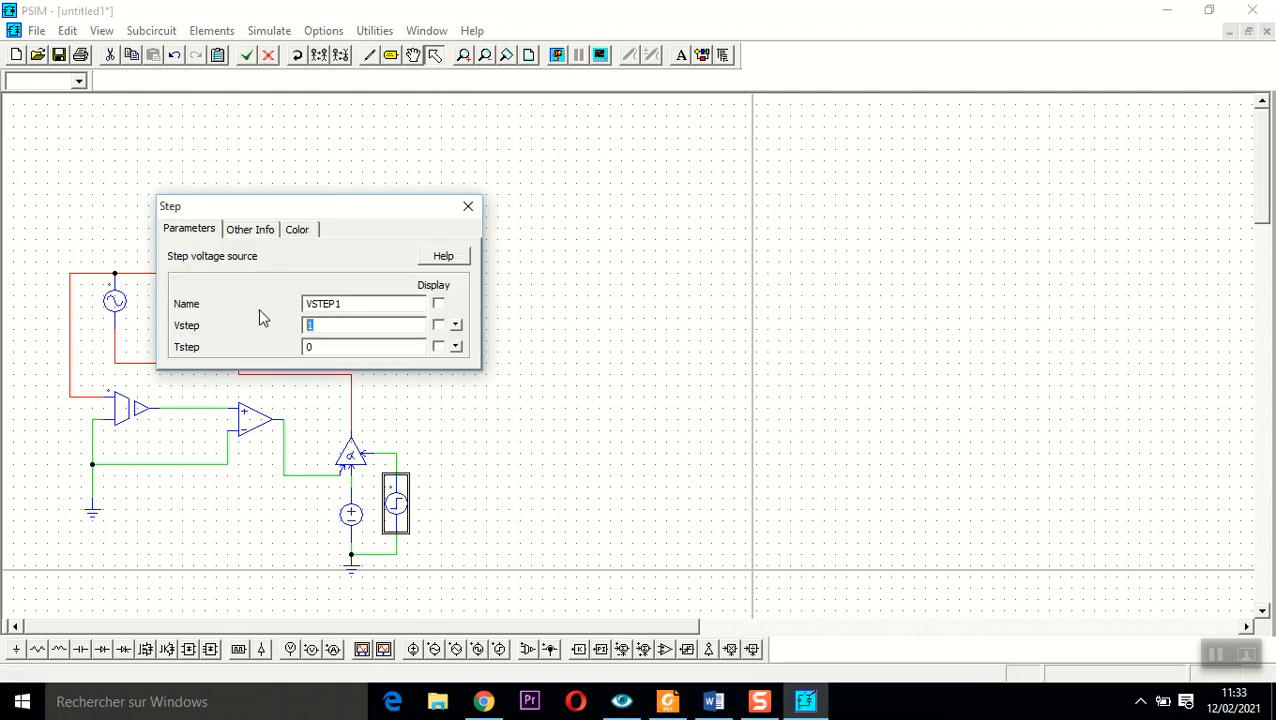
left_click(467, 206)
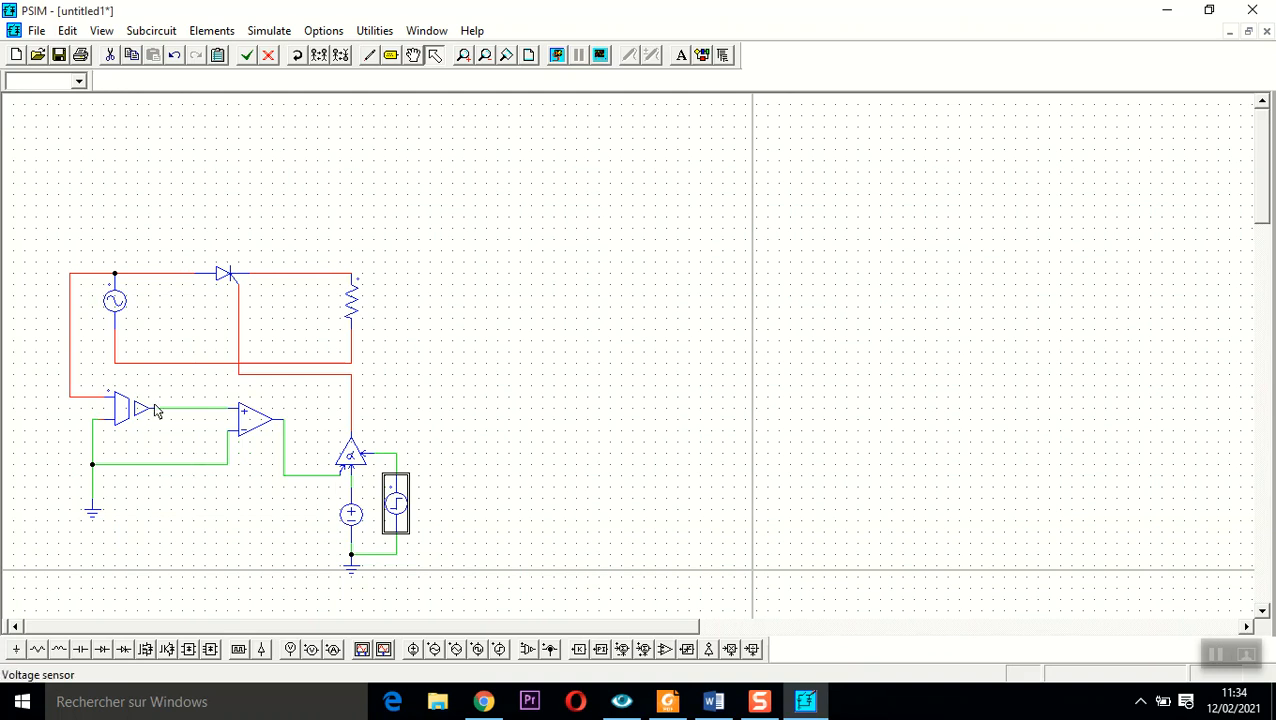
- Place a two-node voltage probe vertically beside the load resistor and a current probe in series between the thyristor and the resistor
left_click(311, 649)
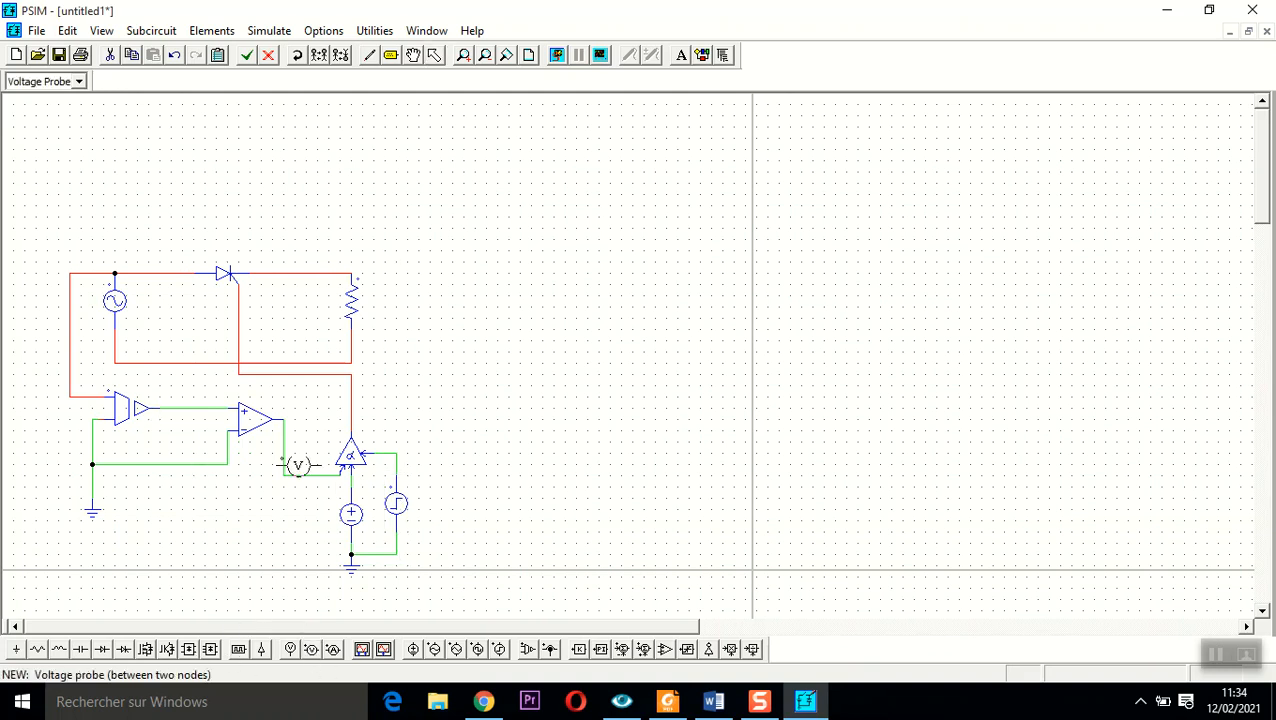
left_click(418, 307)
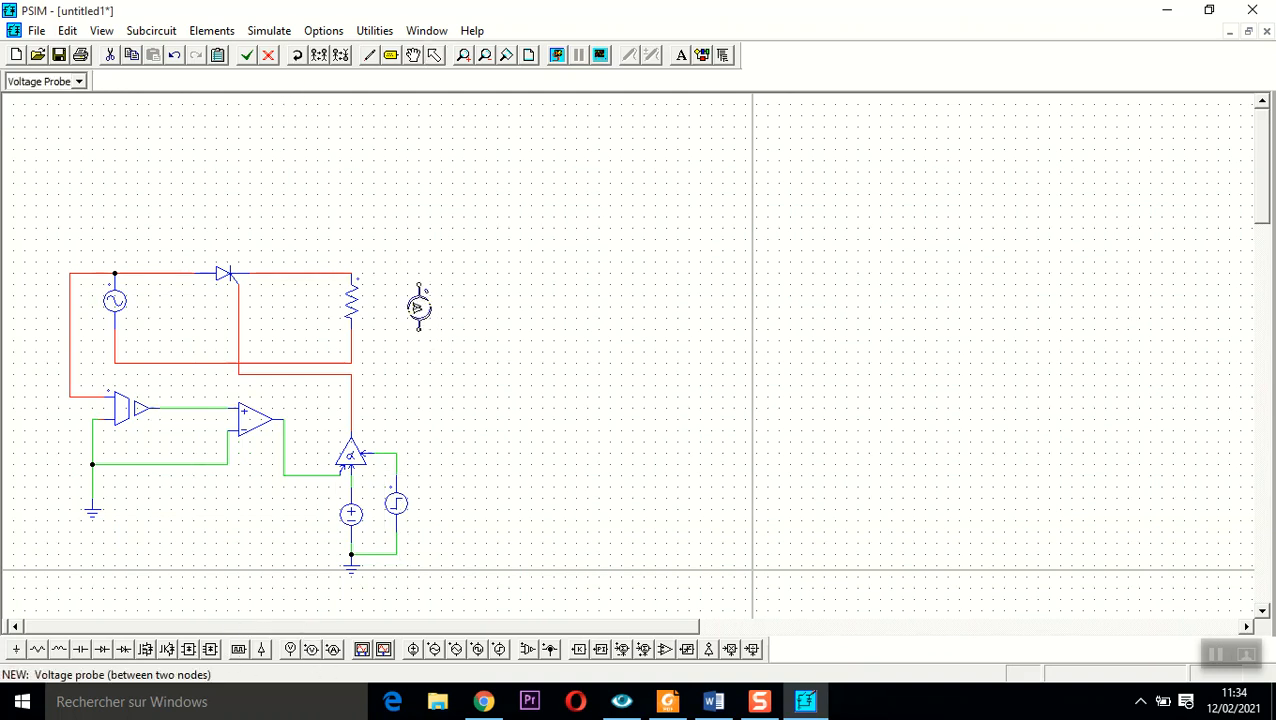
left_click(332, 649)
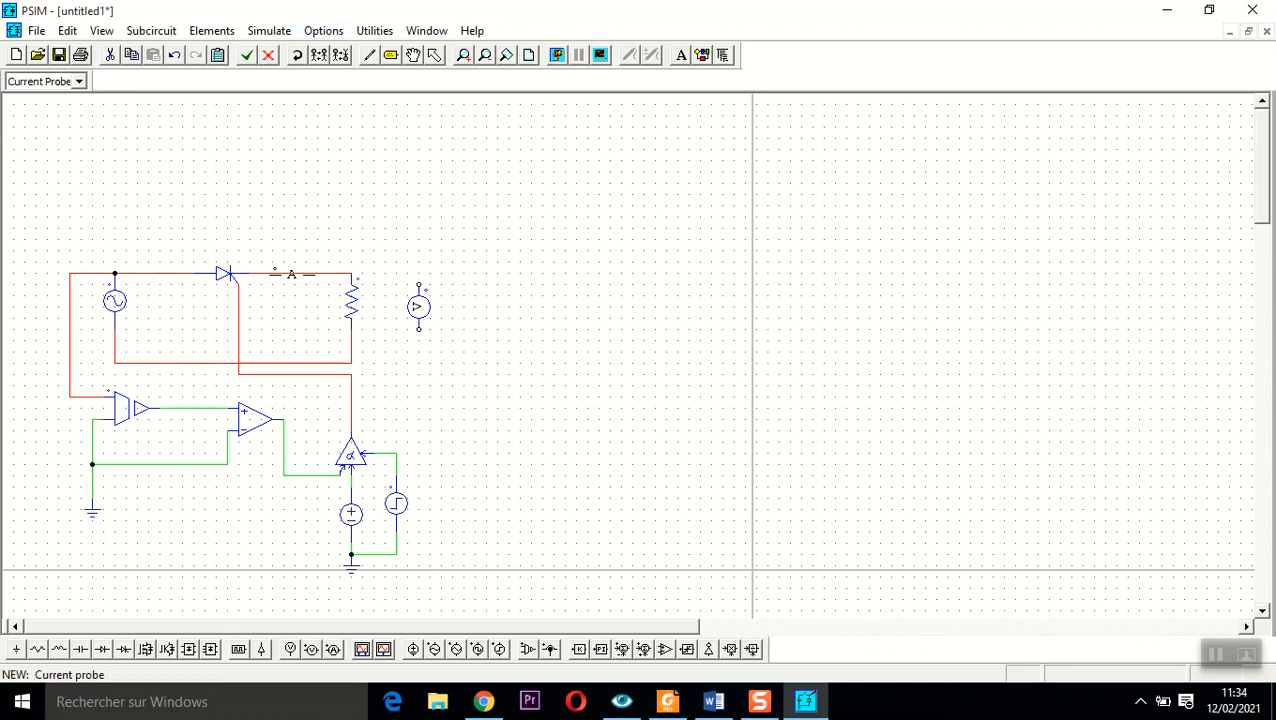
left_click(294, 273)
left_click(369, 56)
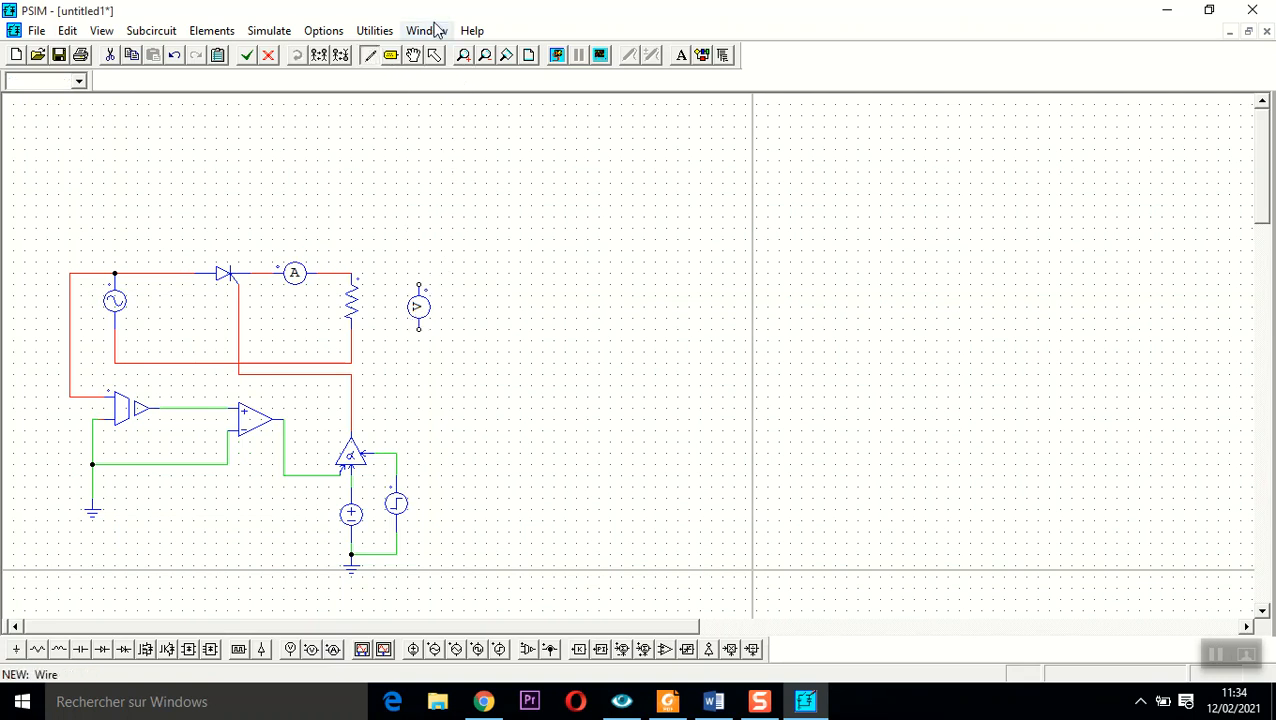
- Place a second voltage probe beside the sine source, then wire it across the source and the load-side probe across the resistor
left_click(311, 649)
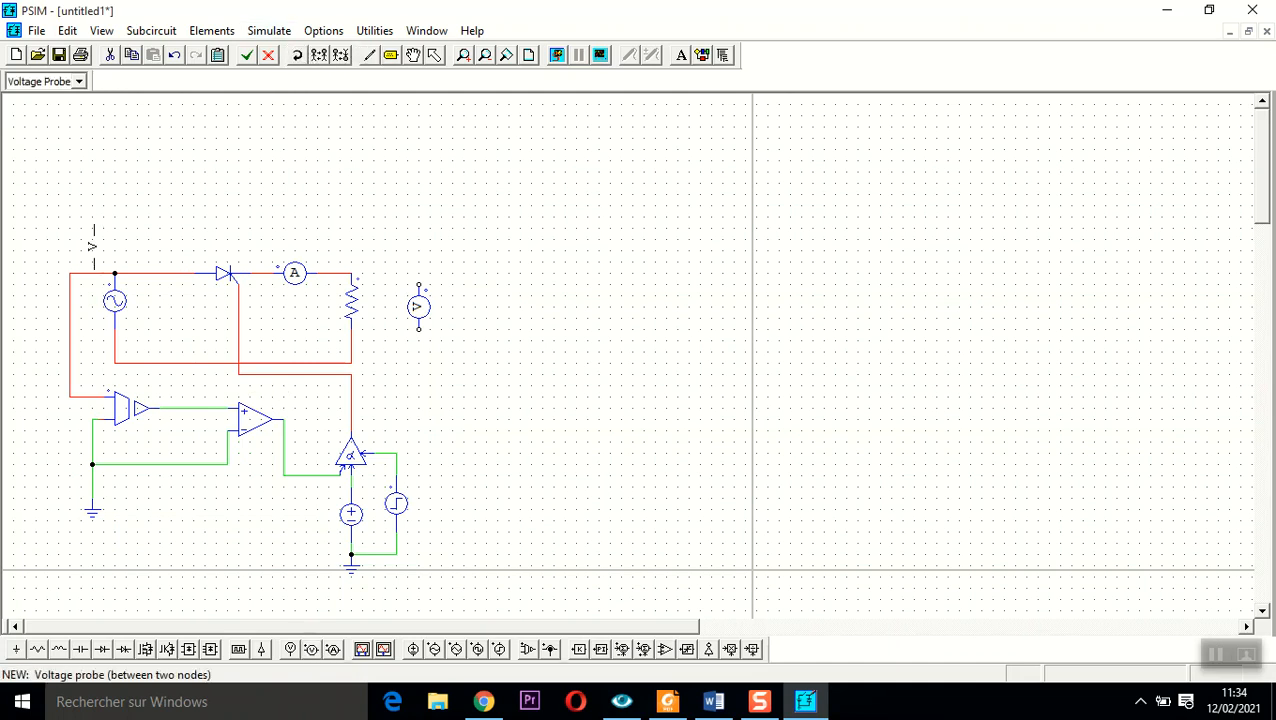
left_click(81, 305)
left_click(369, 56)
left_click_drag(82, 274, 81, 285)
left_click_drag(81, 329, 115, 362)
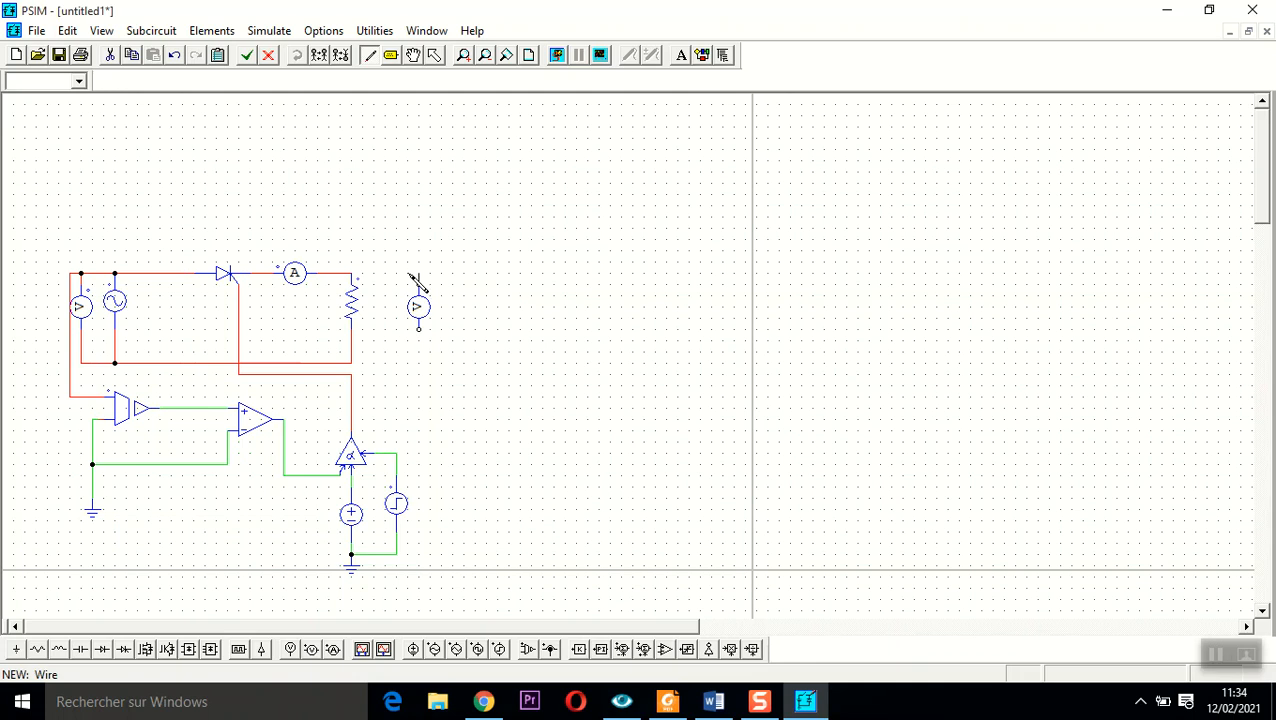
left_click_drag(410, 275, 352, 274)
left_click_drag(419, 331, 351, 363)
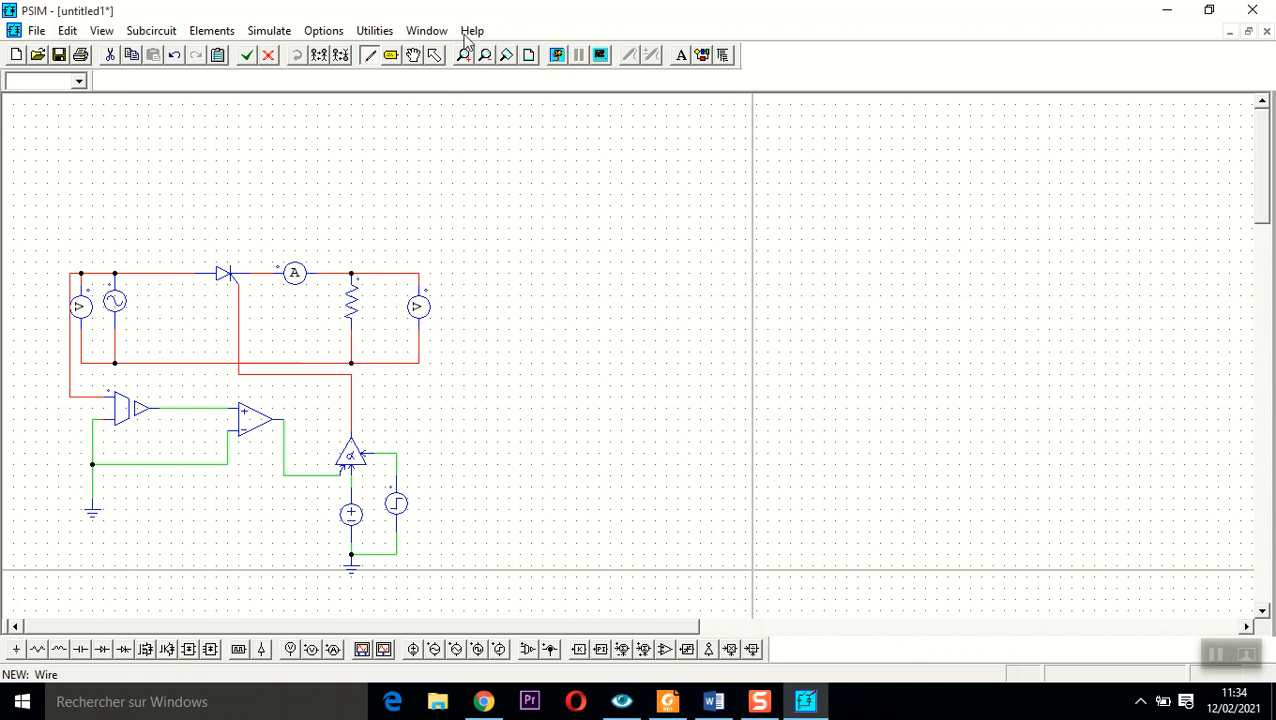
- Rename the voltage probe across the sine source as Ve and the one across the load resistor as Vs
left_click(436, 56)
double_click(79, 301)
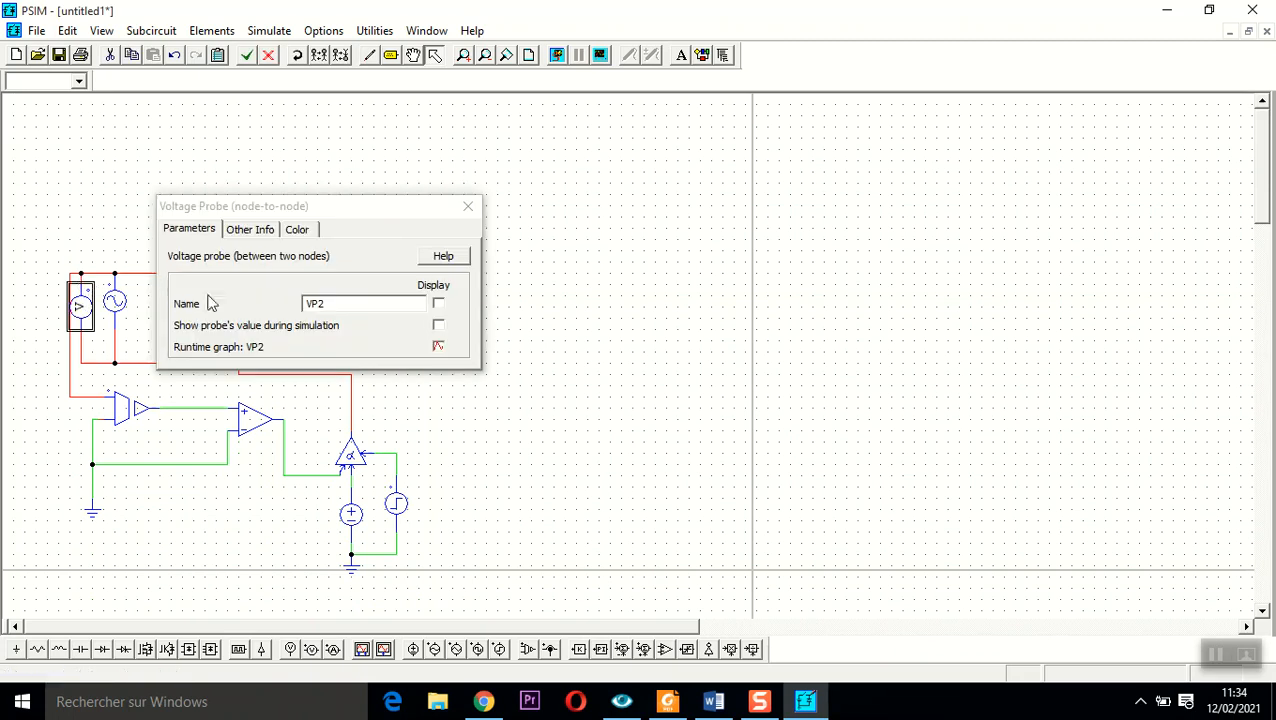
left_click_drag(330, 309, 302, 309)
type("e")
left_click(468, 207)
double_click(418, 314)
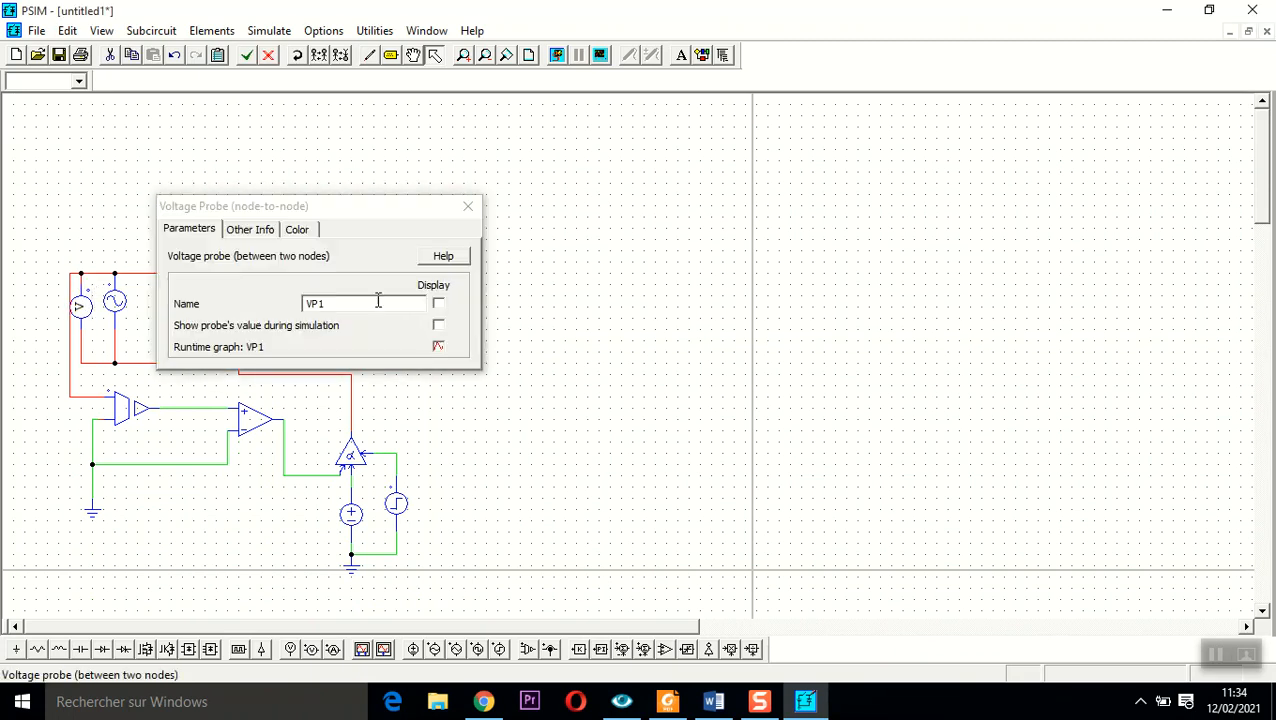
left_click(328, 306)
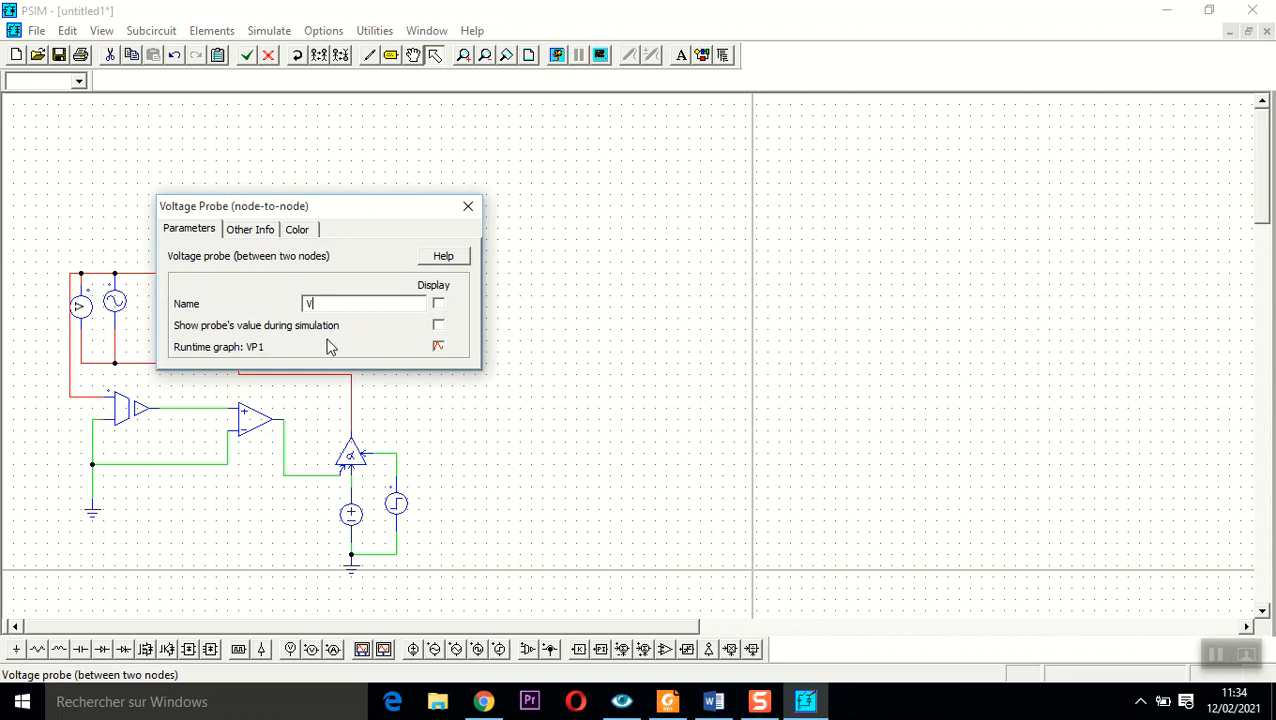
type("s")
left_click(468, 206)
- Check the current probe's name in its parameters
left_click(290, 273)
double_click(290, 273)
left_click(322, 306)
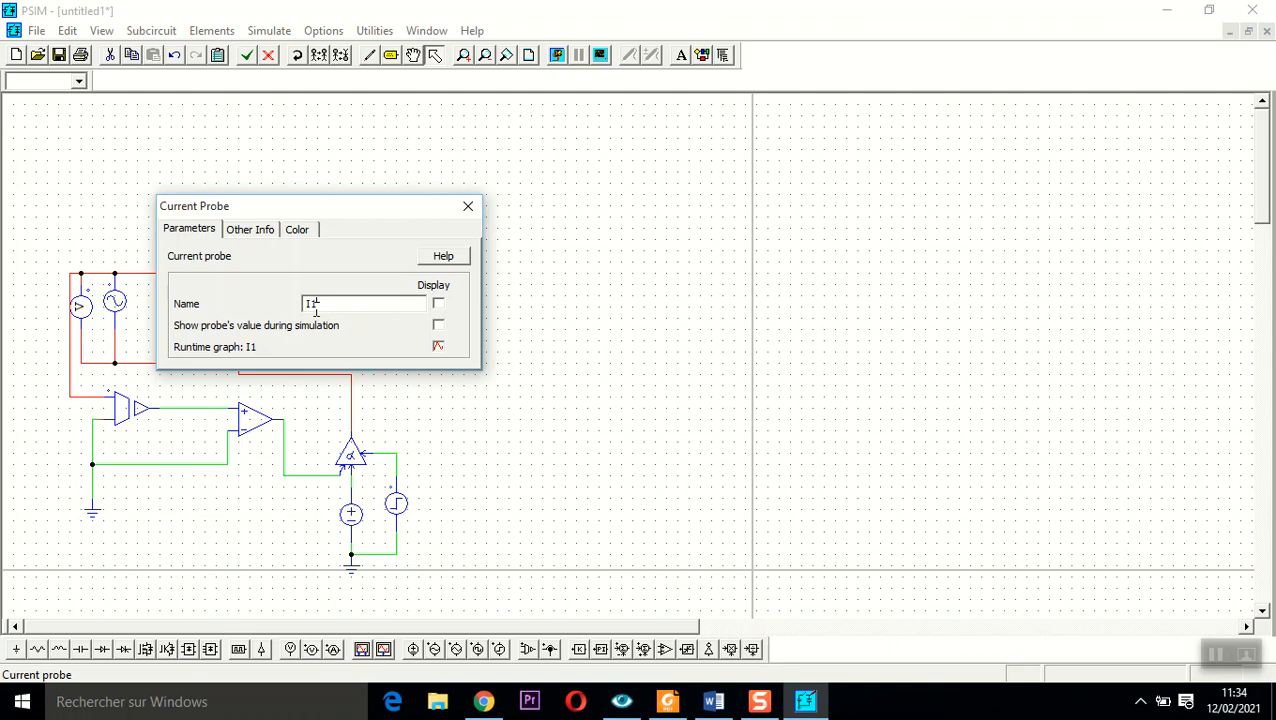
left_click(467, 206)
left_click(597, 215)
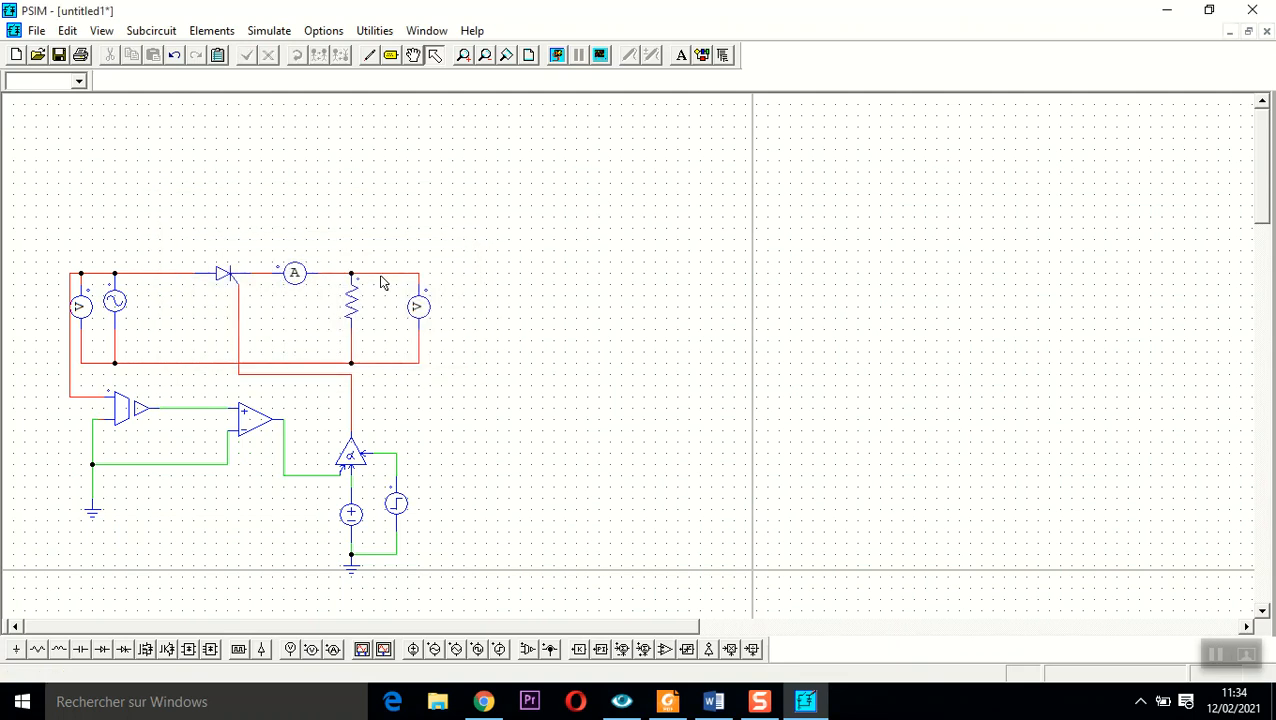
- Add a simulation control above the circuit and set its total time to 0.02 s
left_click(269, 30)
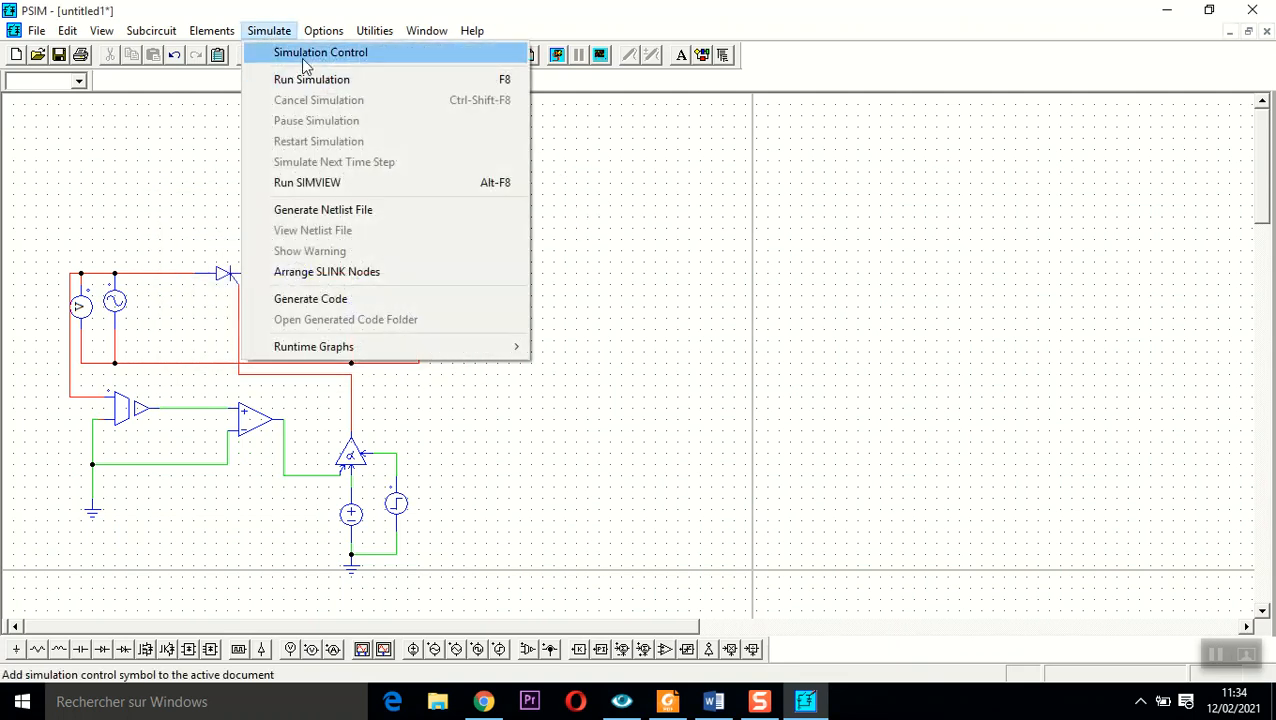
left_click(301, 56)
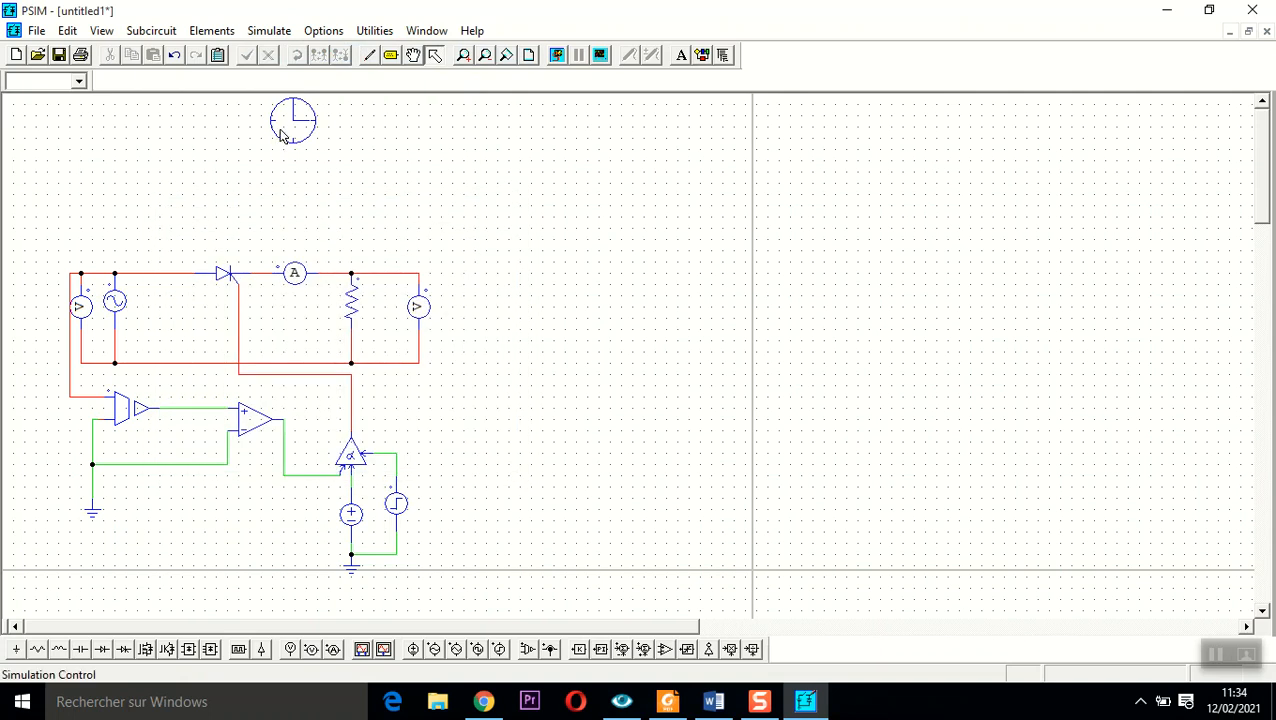
double_click(284, 133)
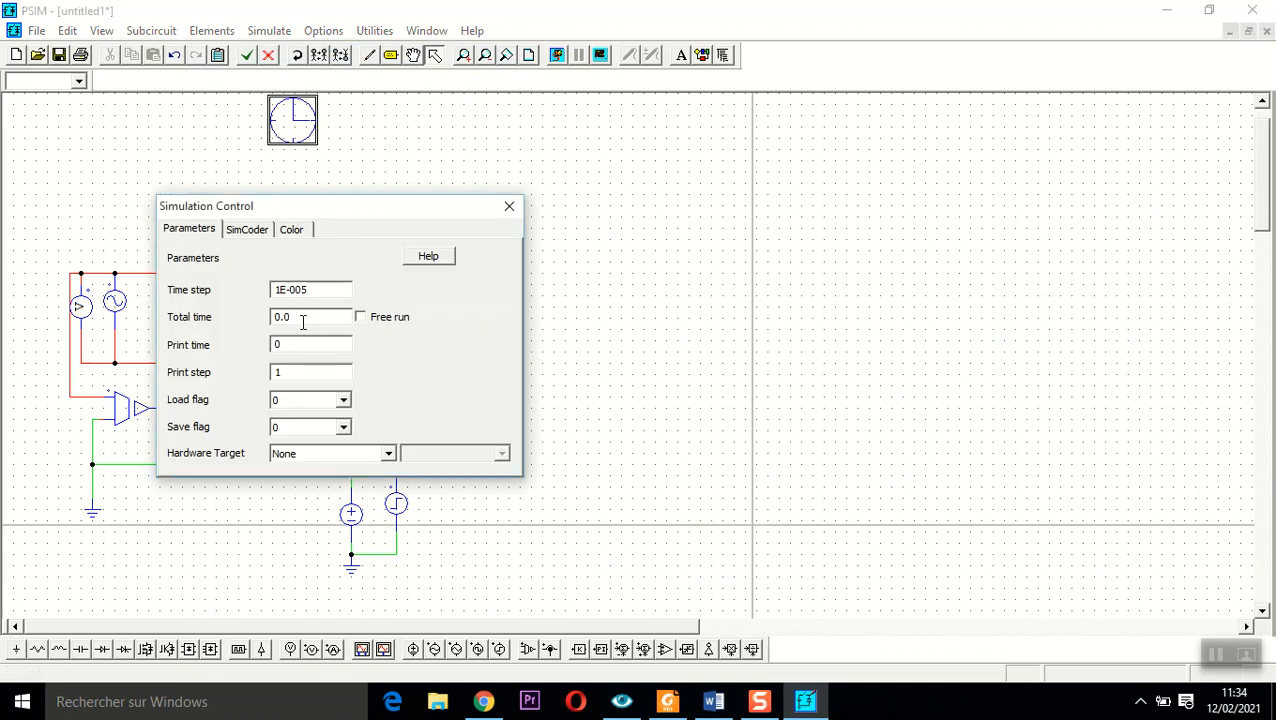
left_click(509, 206)
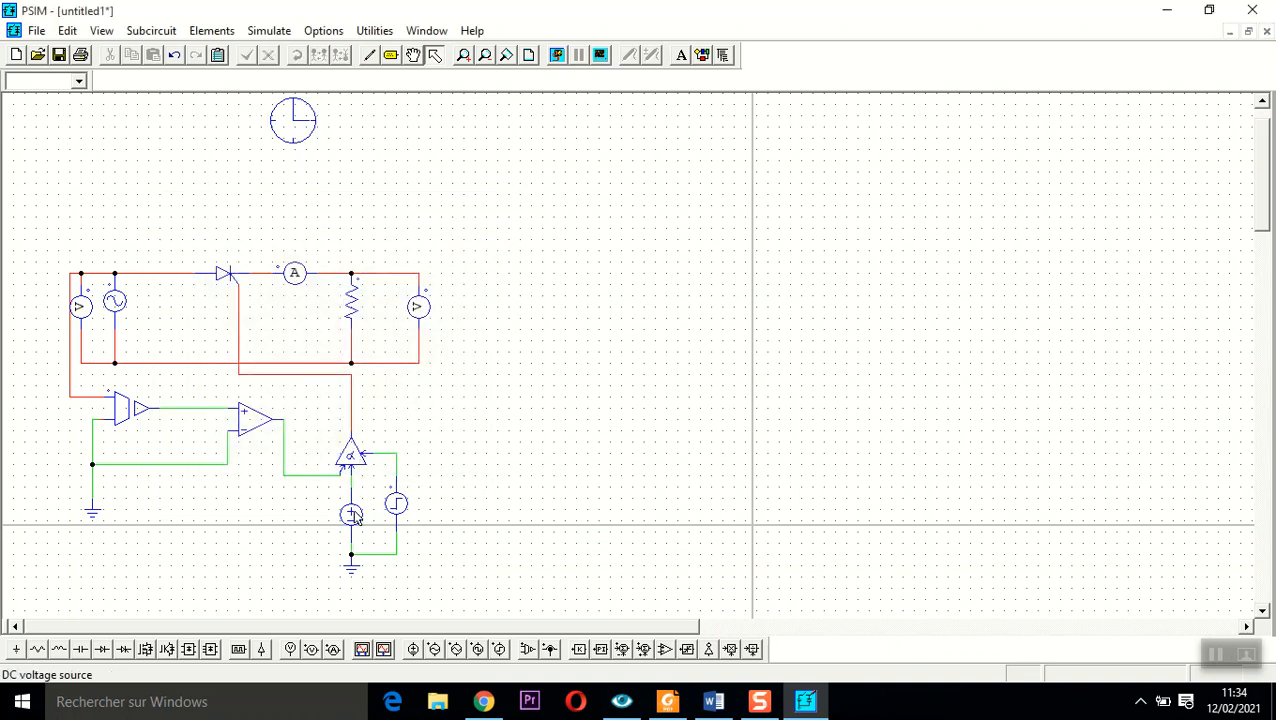
- Compare the frequency setting of the alpha controller with that of the sine voltage source
double_click(356, 457)
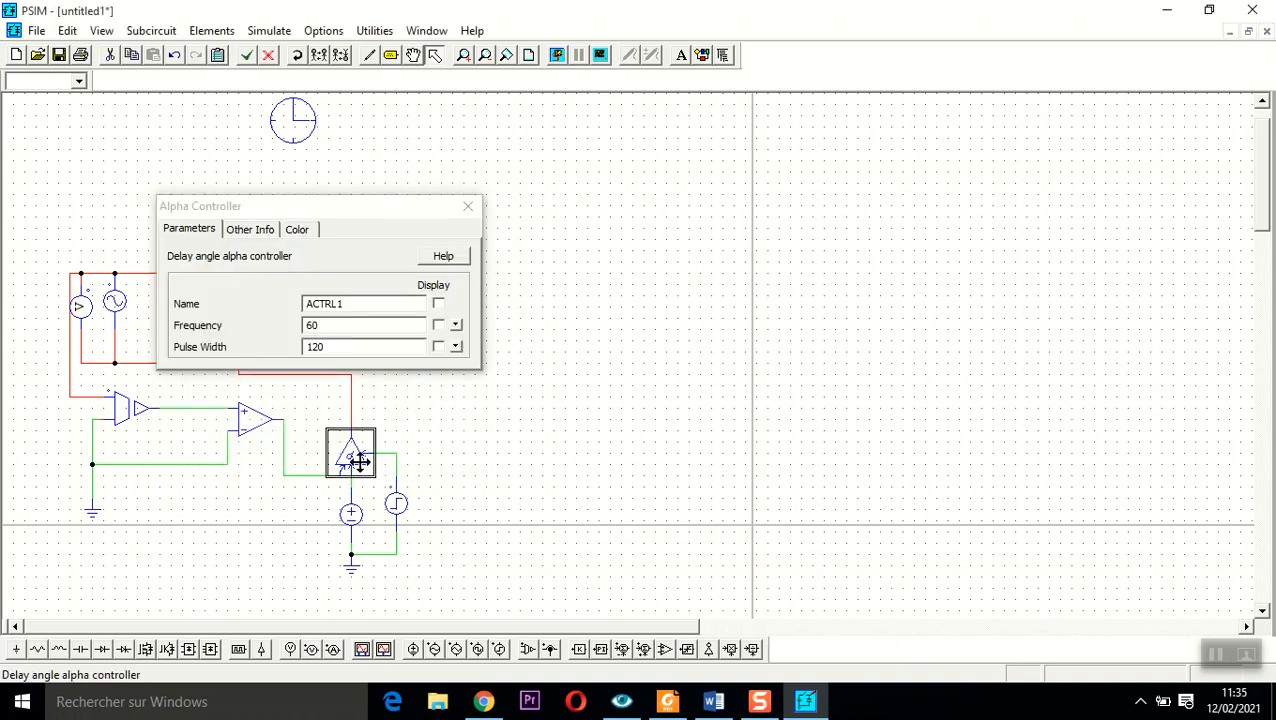
left_click_drag(380, 207, 574, 184)
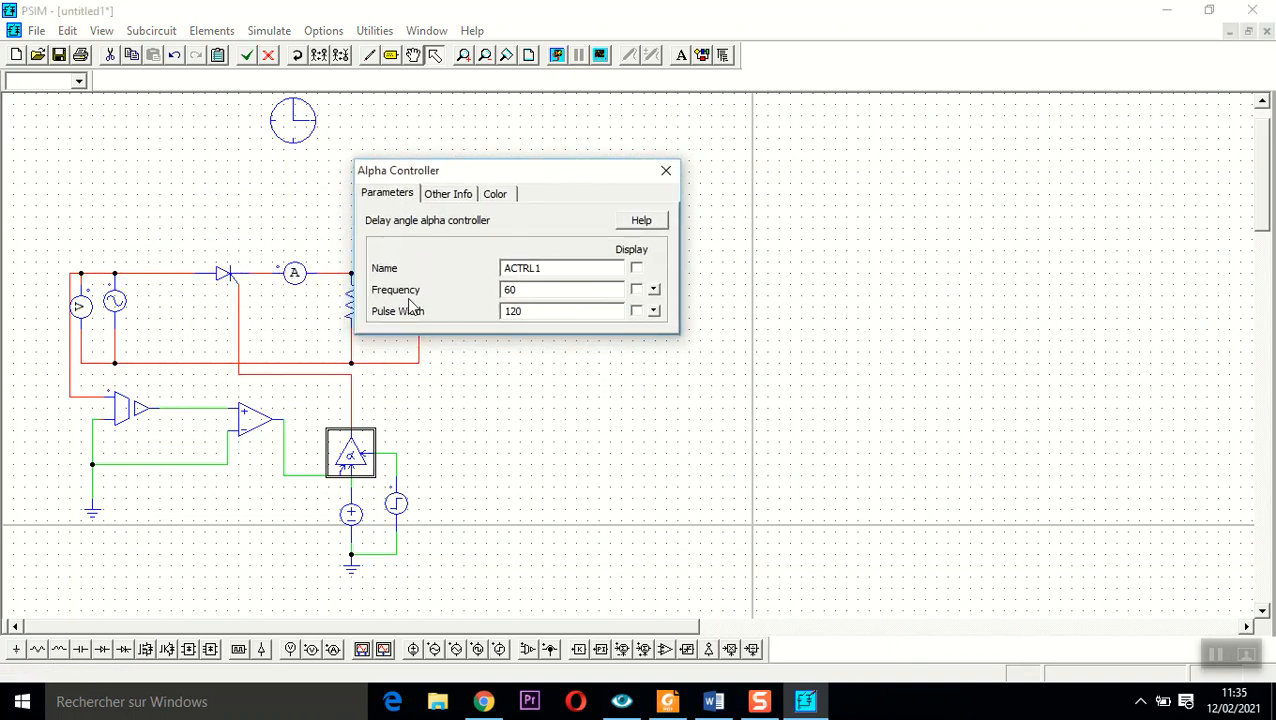
left_click(666, 170)
left_click(110, 302)
double_click(110, 302)
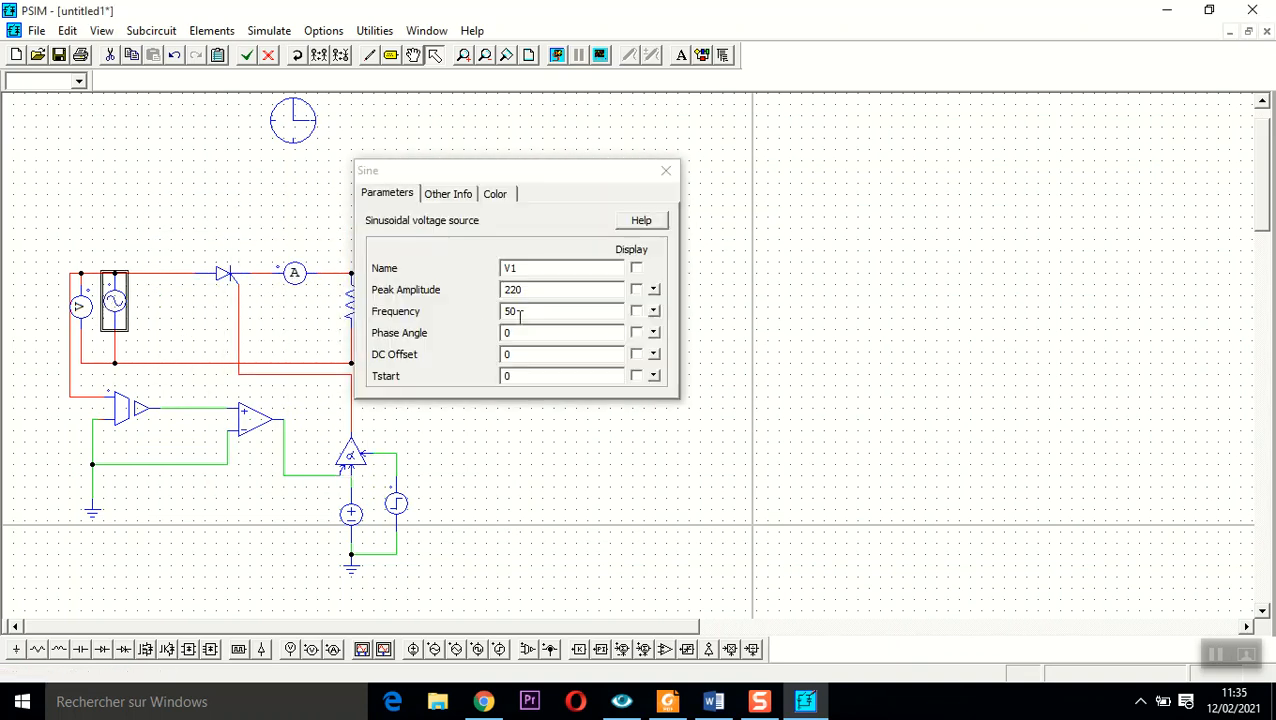
left_click(666, 170)
- Set the alpha controller's frequency to 50
double_click(352, 456)
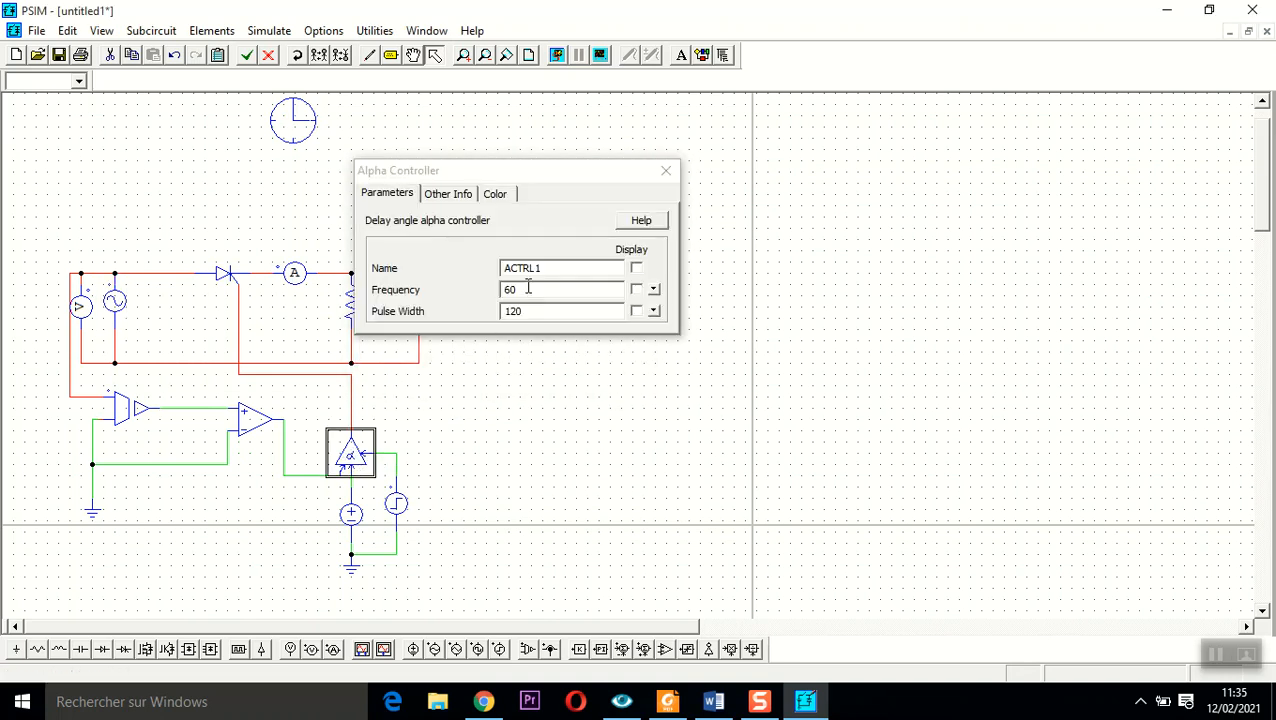
left_click_drag(530, 291, 408, 295)
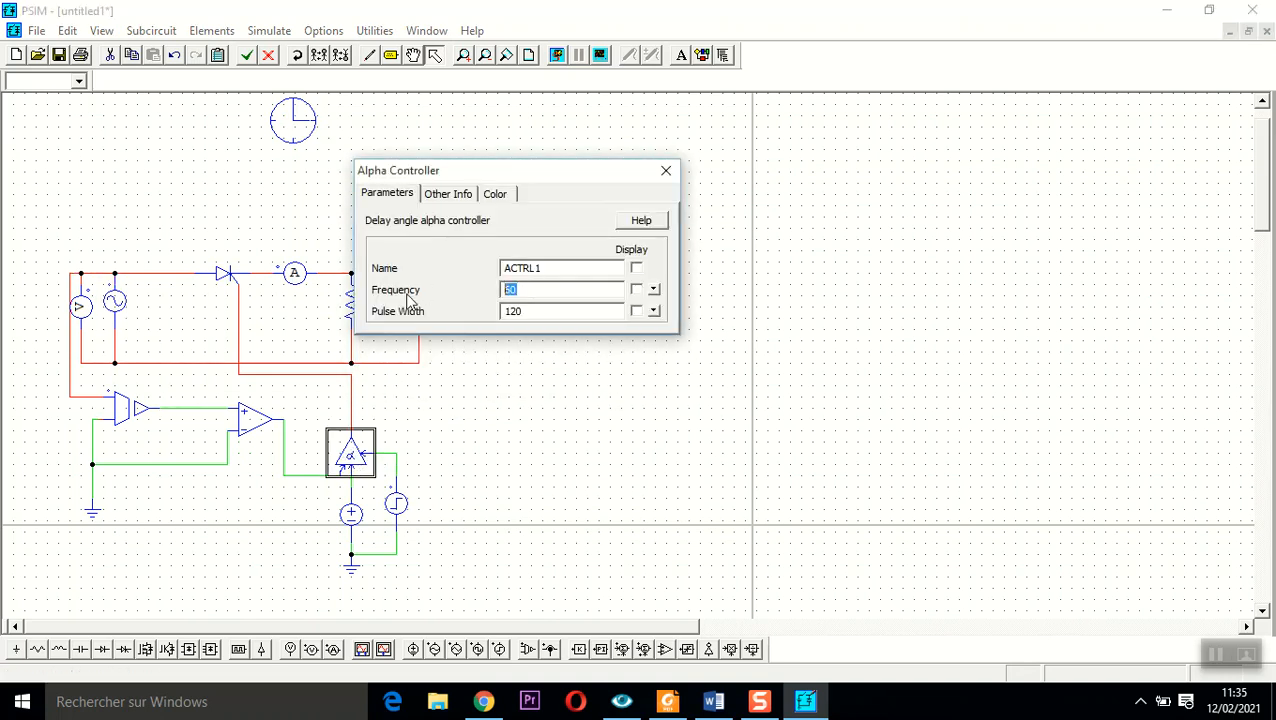
type("50")
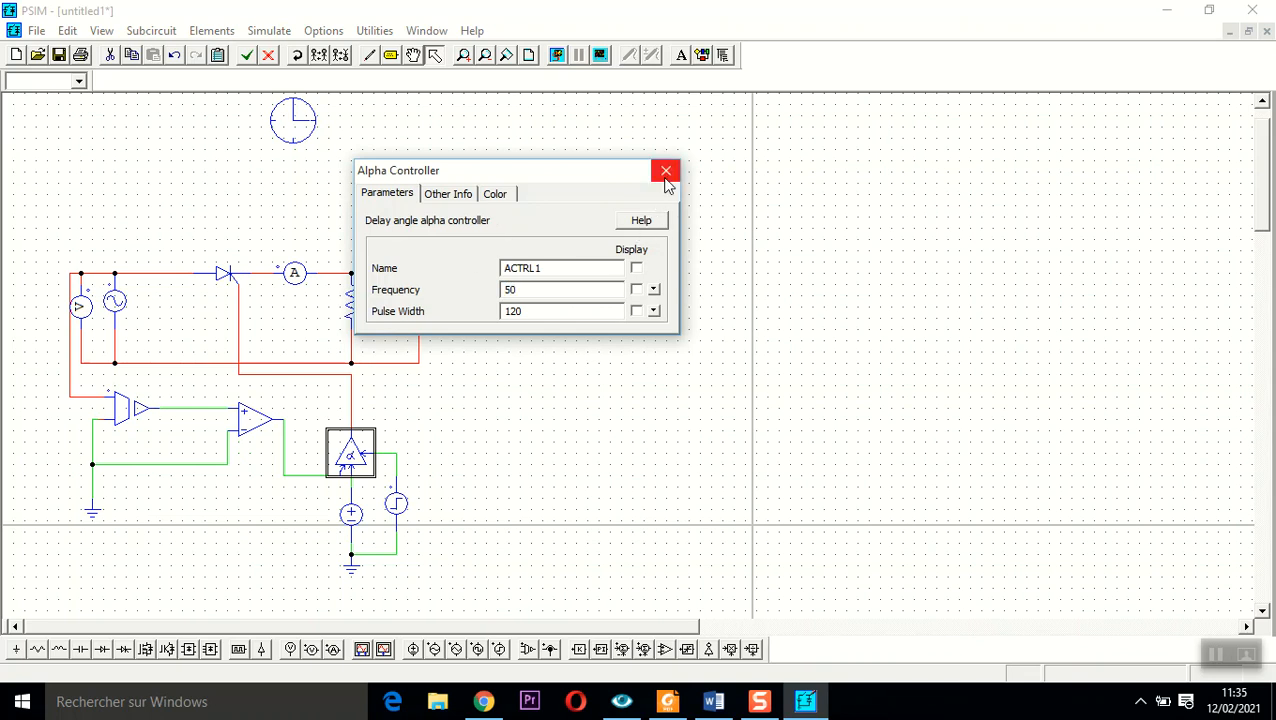
left_click(666, 170)
left_click(613, 215)
- Run the simulation and plot the load voltage Vs in Simview
left_click(557, 55)
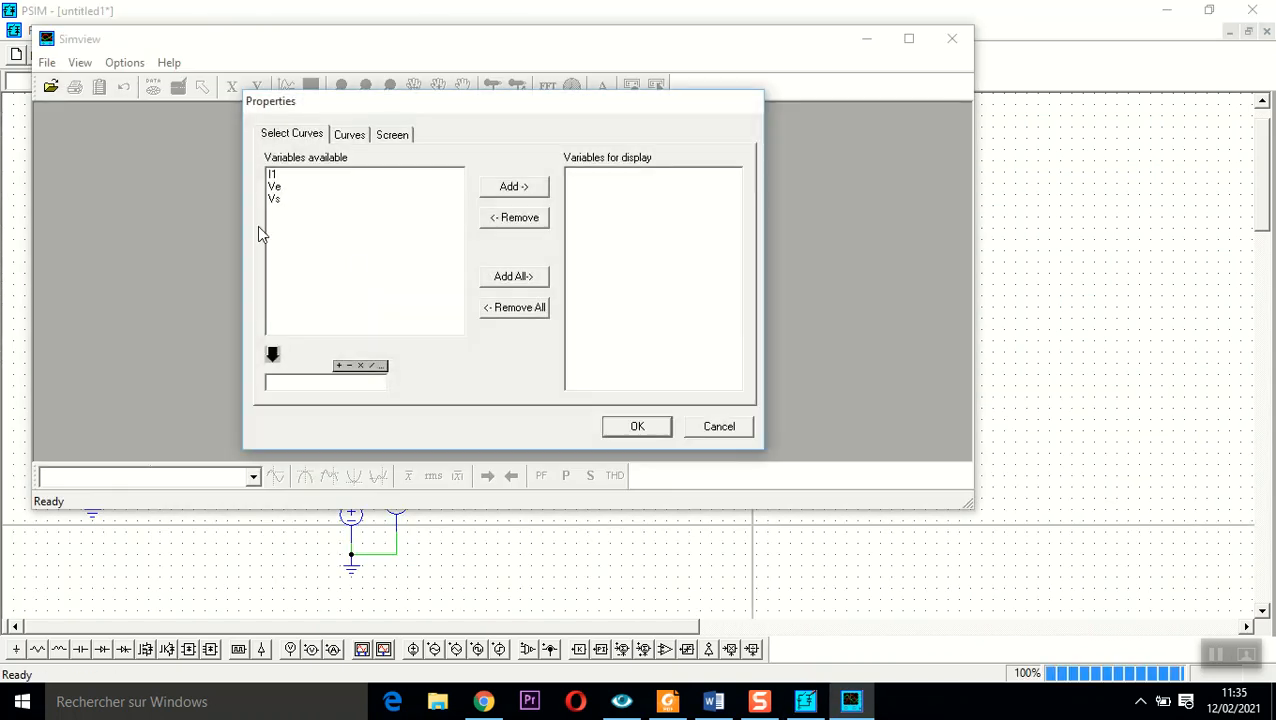
double_click(272, 197)
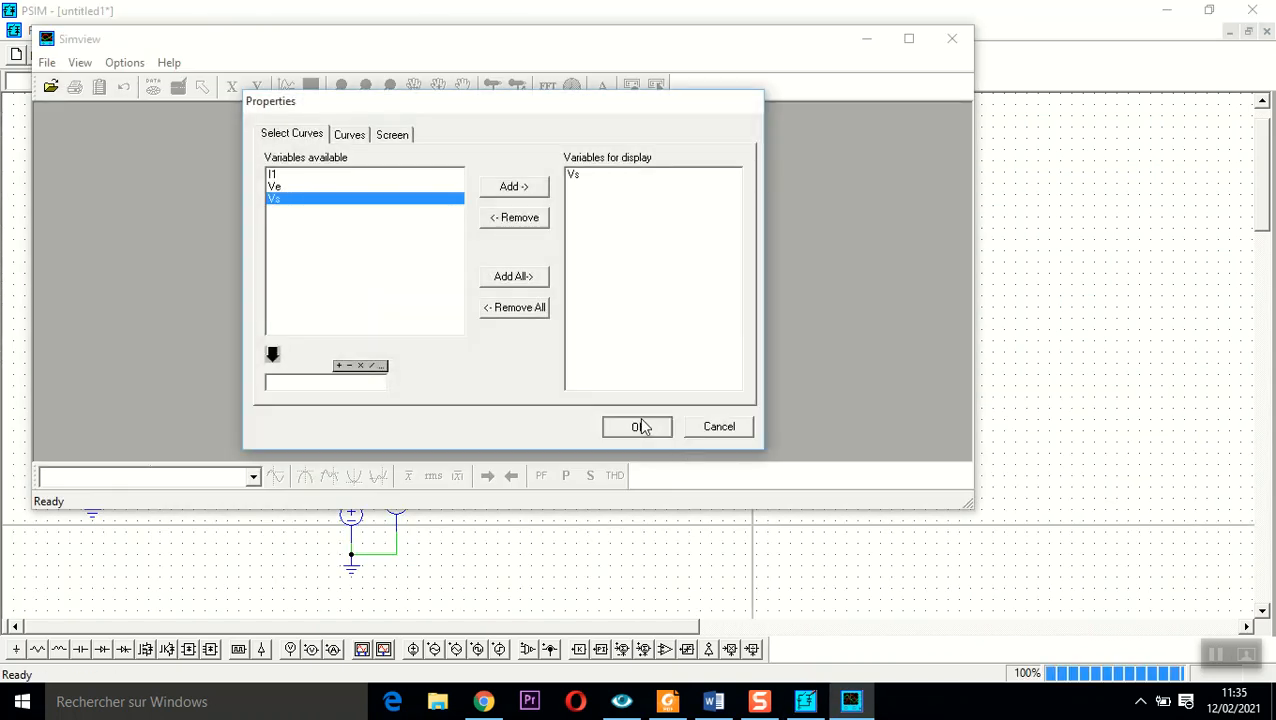
left_click(637, 426)
left_click(817, 120)
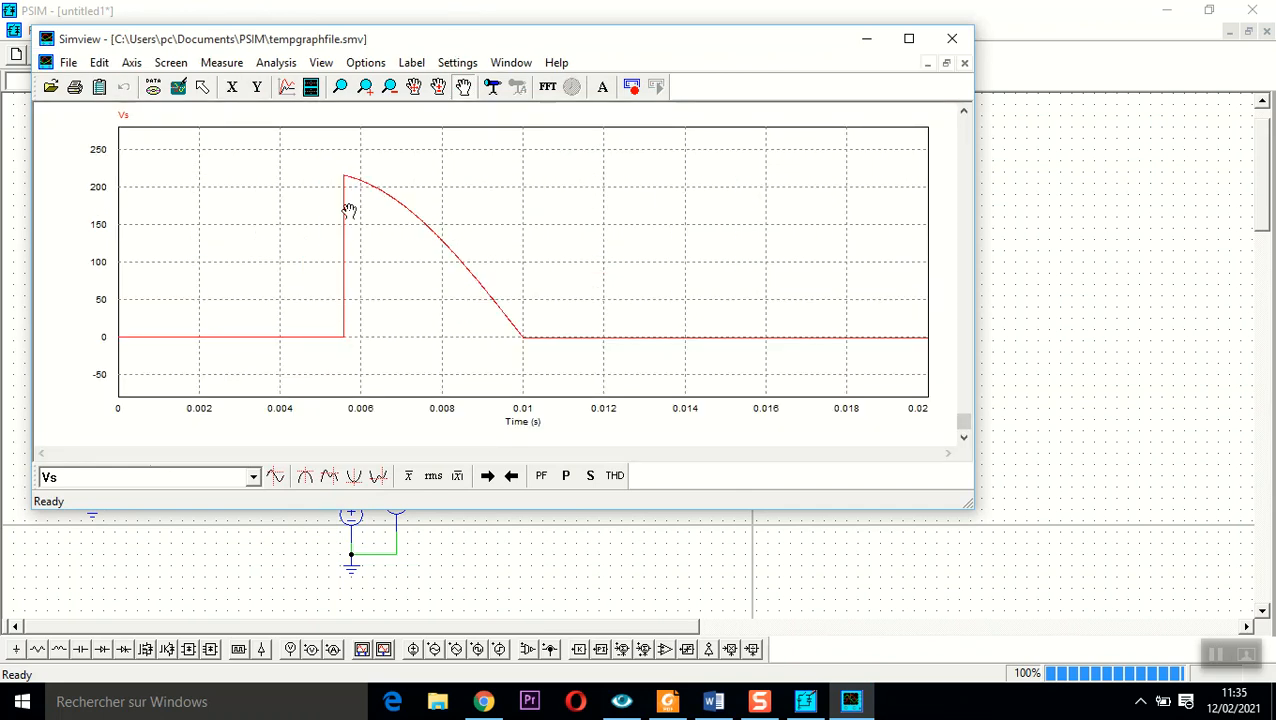
- Add a second graph screen showing the source voltage Ve below the Vs plot
left_click(311, 88)
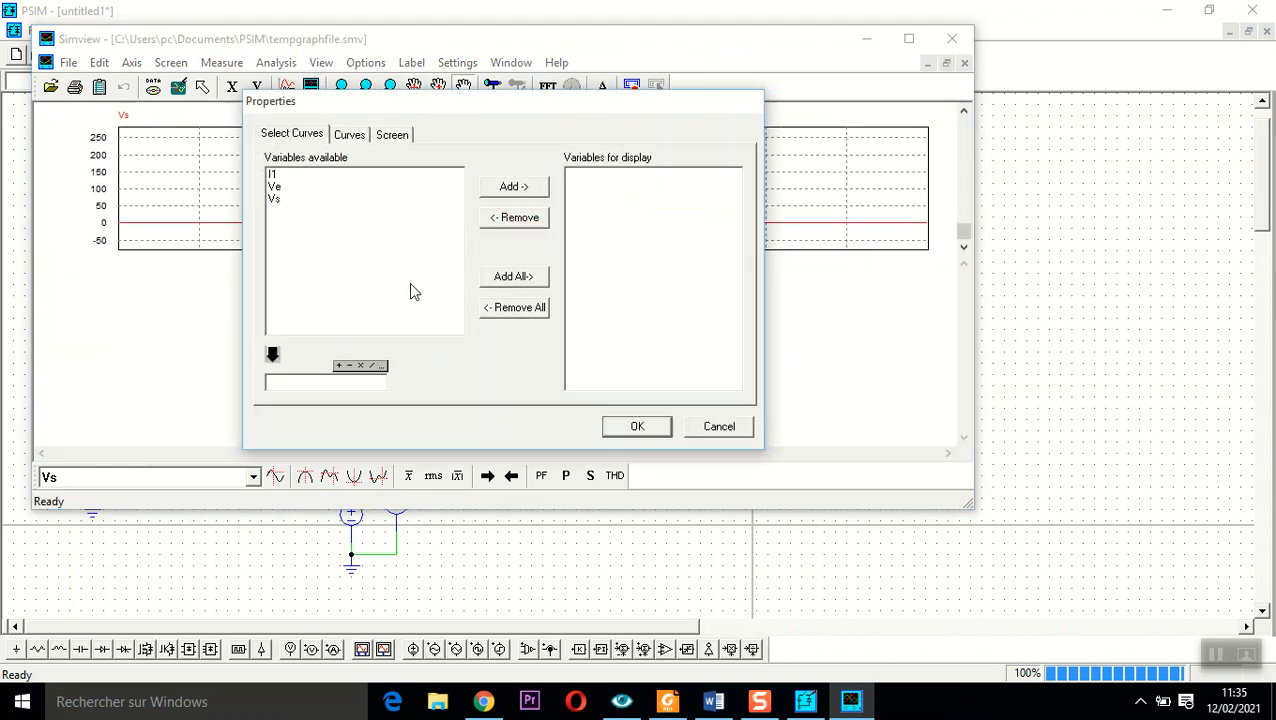
double_click(278, 188)
left_click(658, 428)
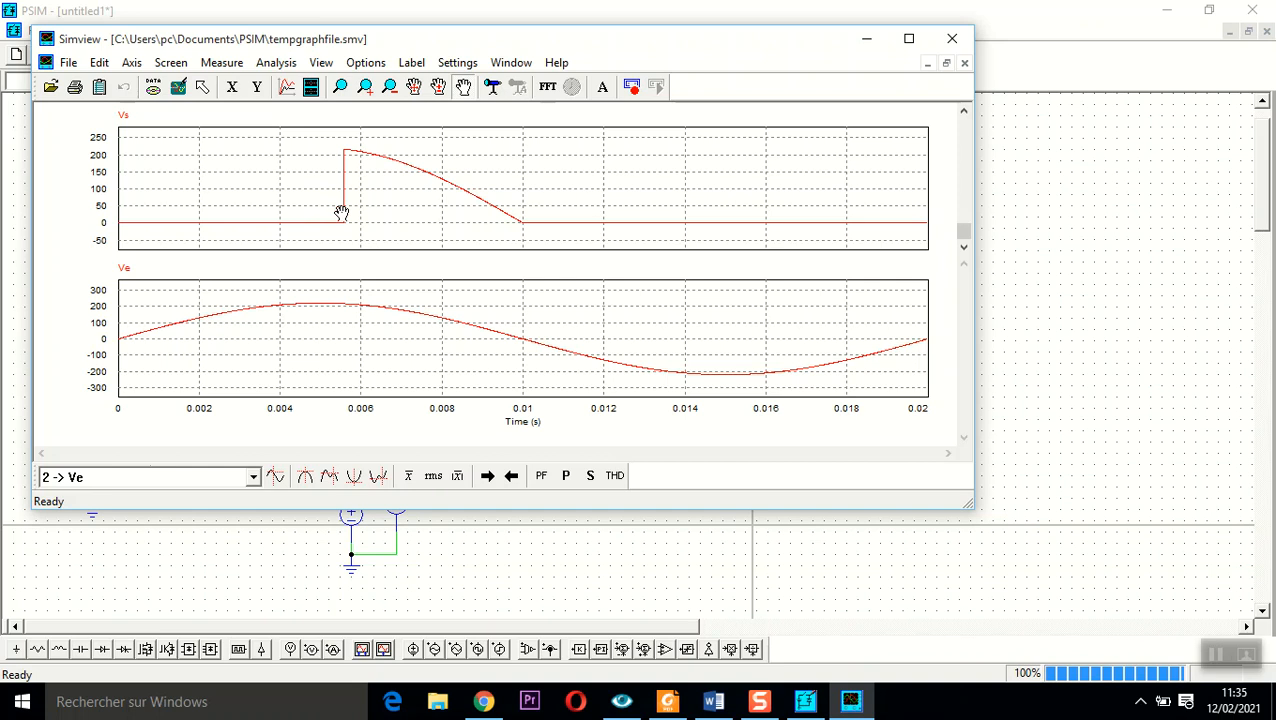
- Maximize the waveform window and measure the time at which the thyristor fires, on the rising edge of Vs
left_click(910, 39)
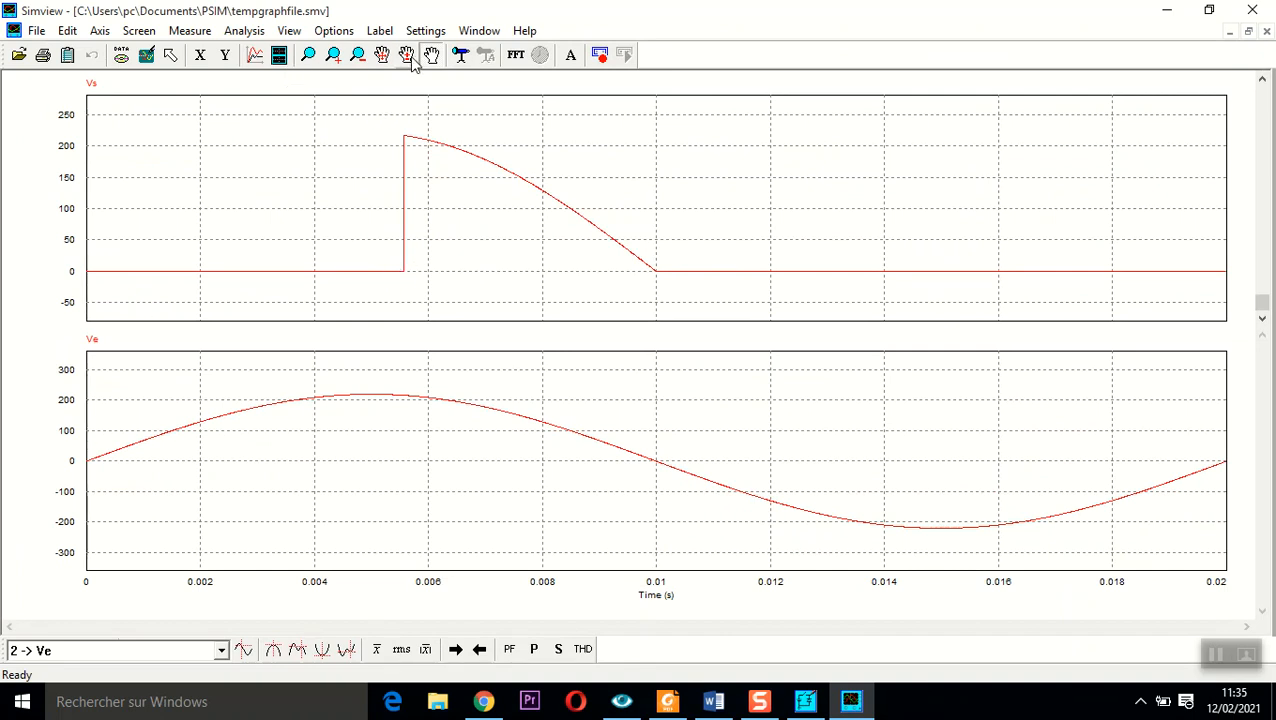
left_click(461, 56)
left_click(406, 262)
left_click(405, 271)
left_click(405, 276)
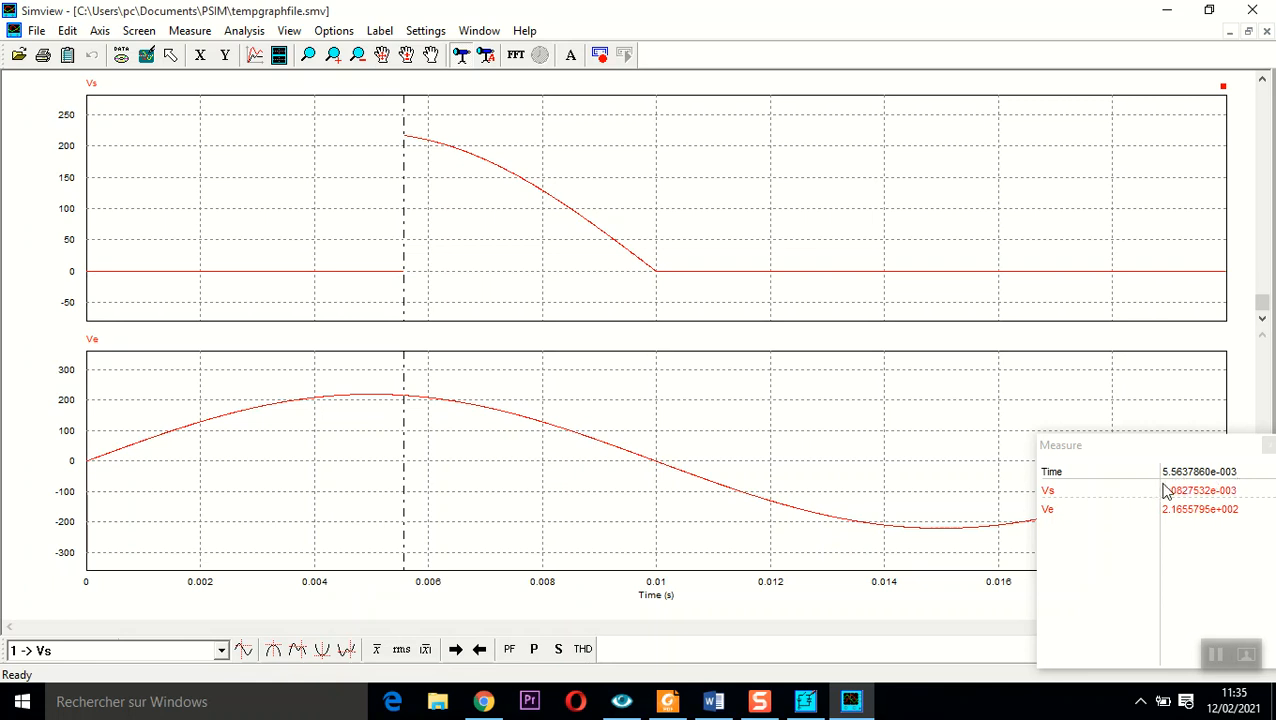
- Switch to the Windows calculator and compute the firing angle in degrees as 0,00563 ÷ 0,01 × 180
left_click(200, 702)
type("ca")
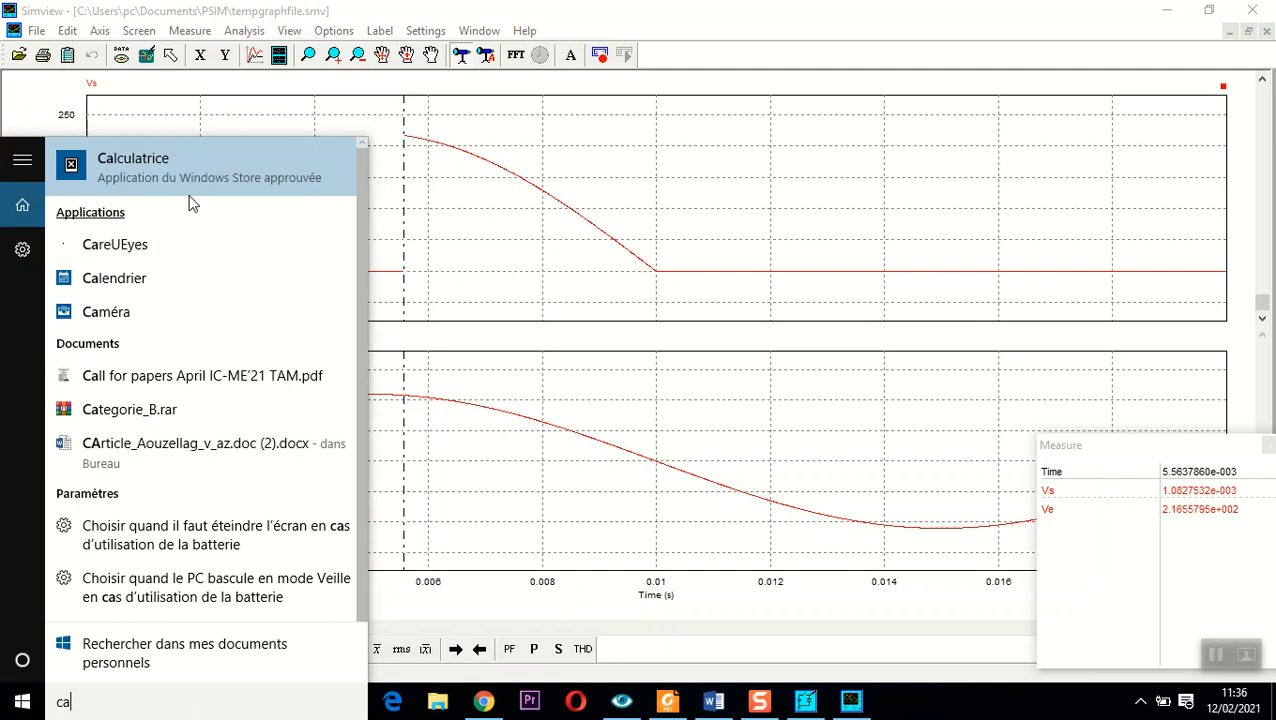
left_click(190, 176)
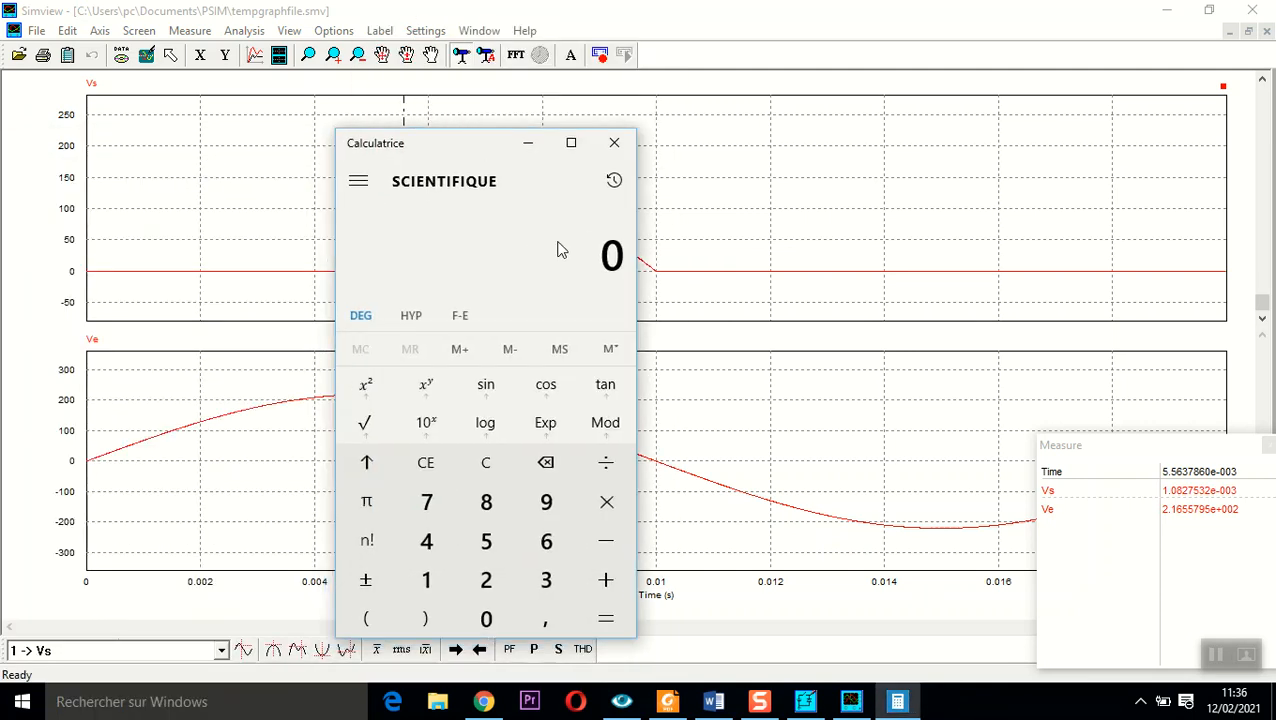
type("0,0056")
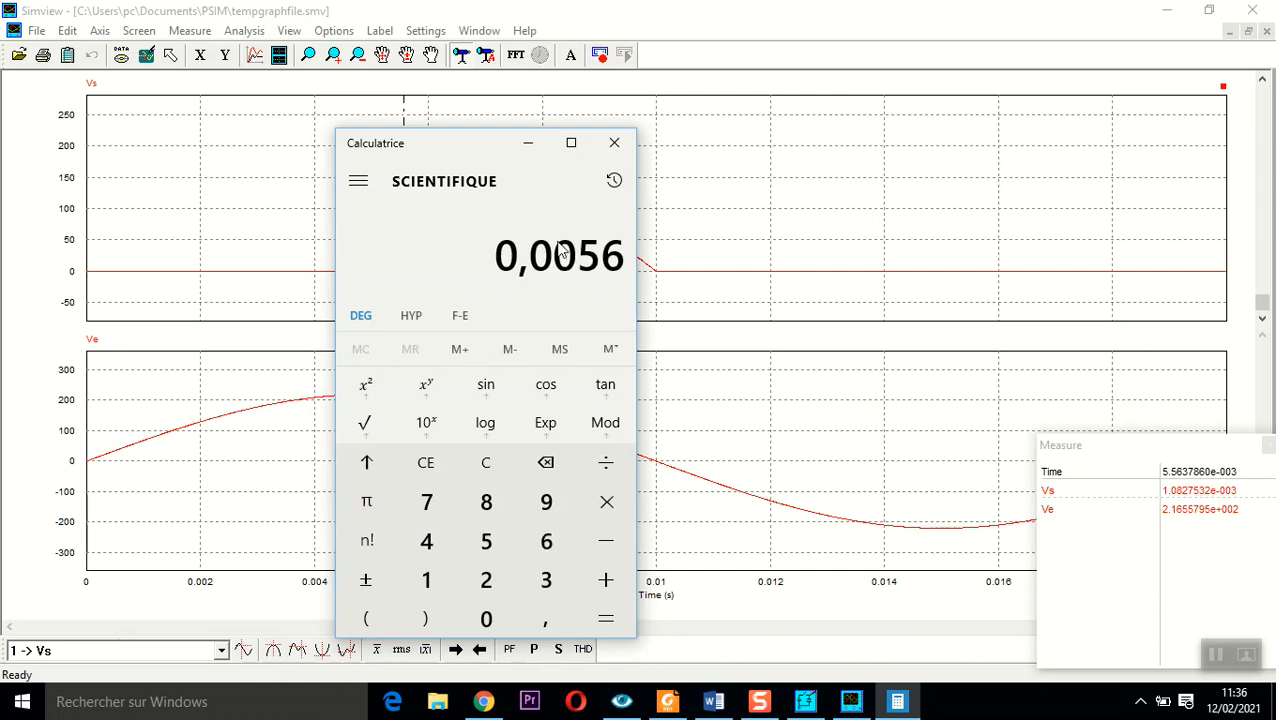
type("3")
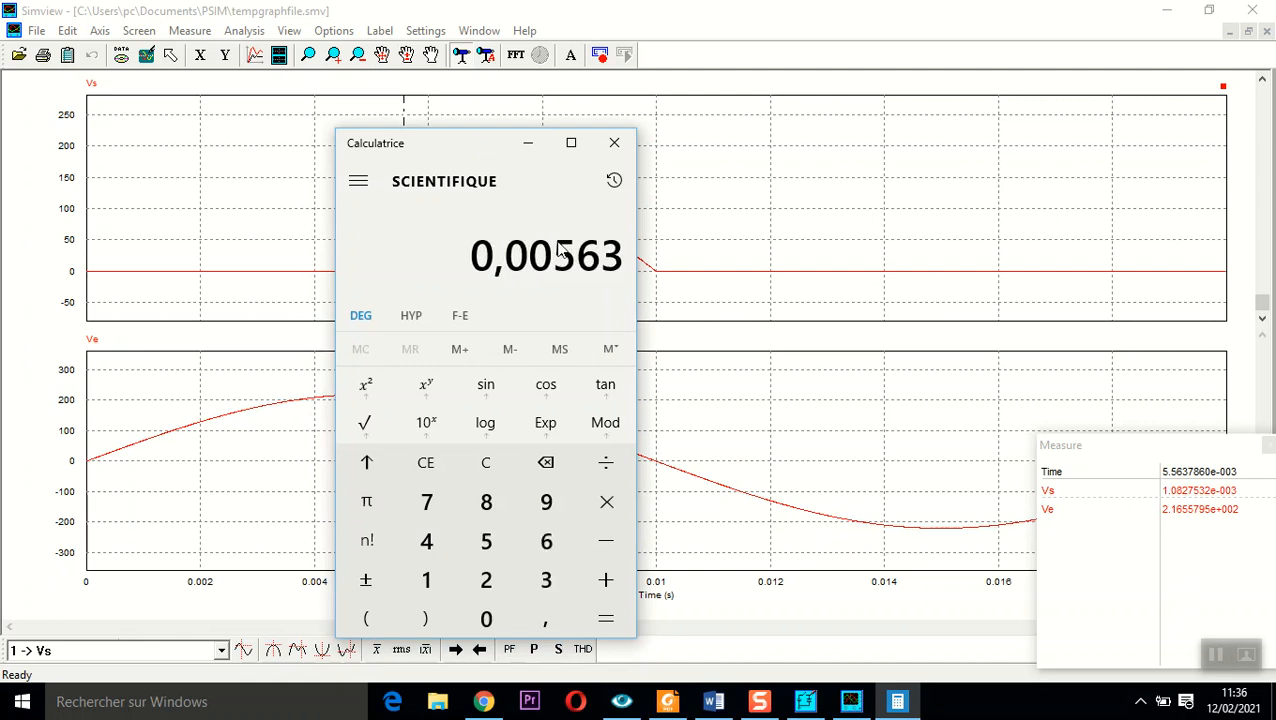
key("slash")
type("0,01")
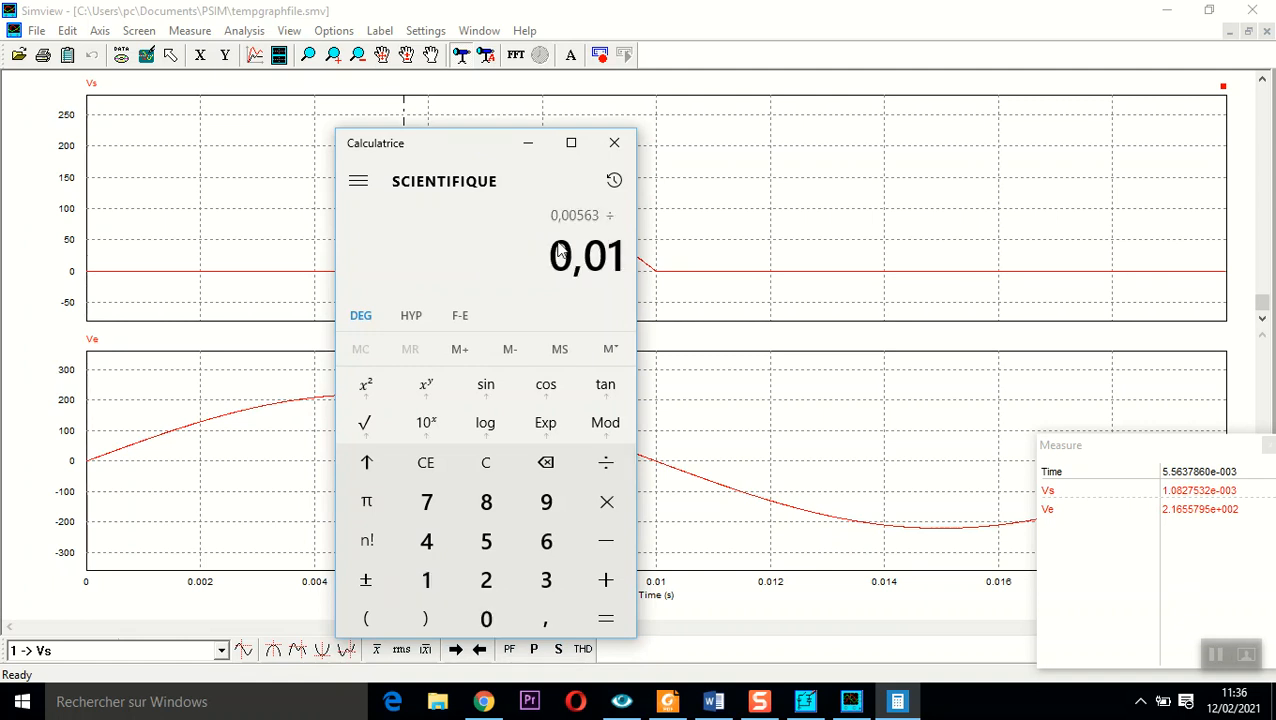
key("Return")
key("asterisk")
type("180")
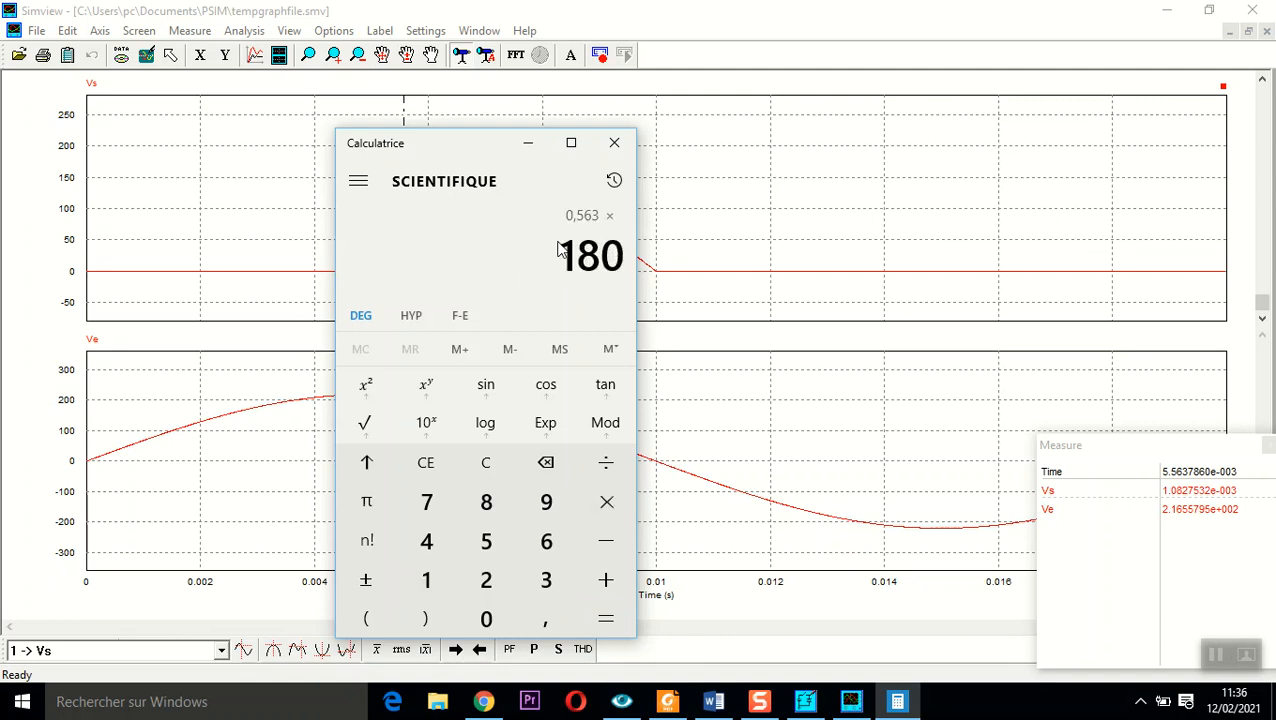
key("Return")
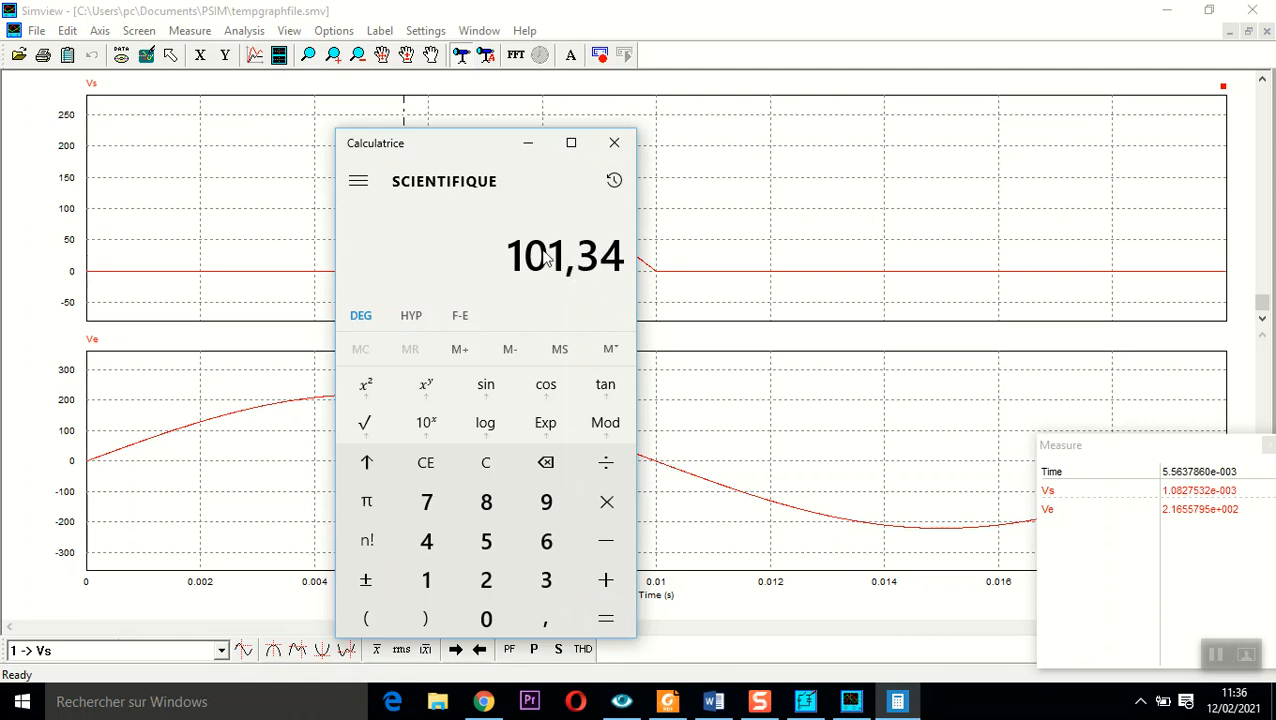
left_click(614, 143)
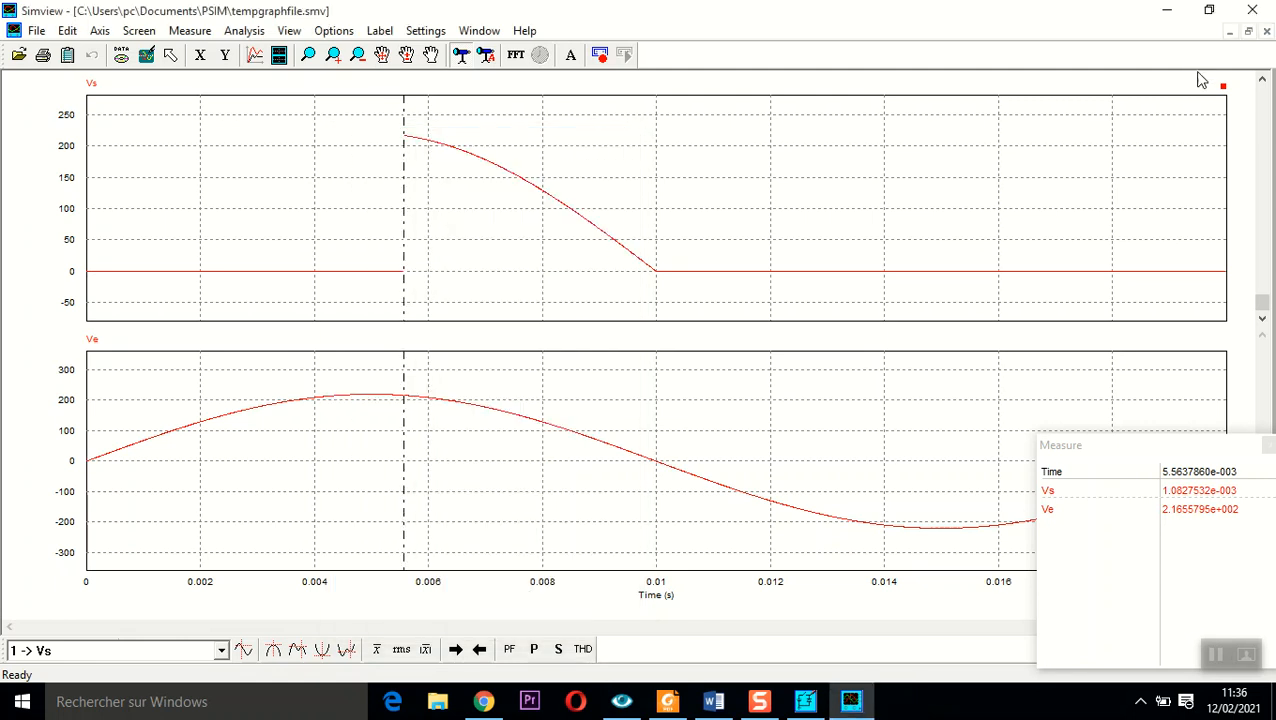
- Close the waveform viewer and set the amplitude of DC voltage source VDC1 to 45
left_click(1252, 10)
double_click(351, 514)
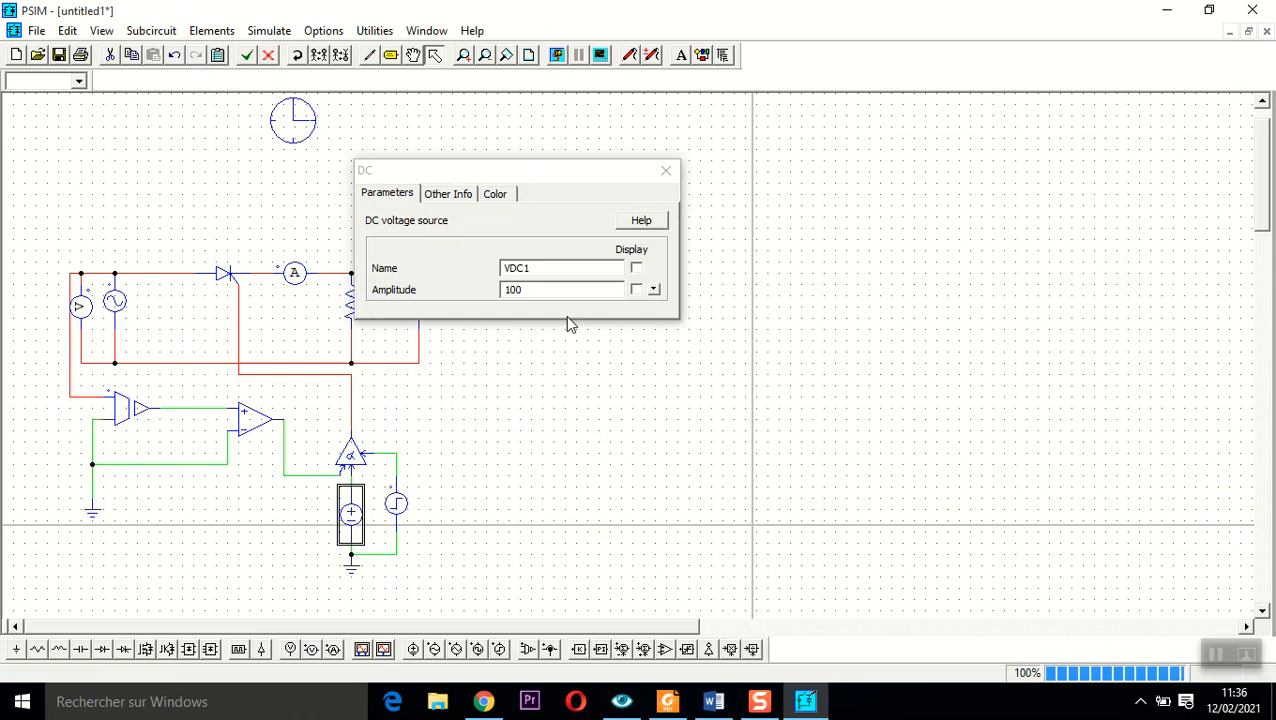
double_click(541, 289)
left_click_drag(535, 290, 486, 299)
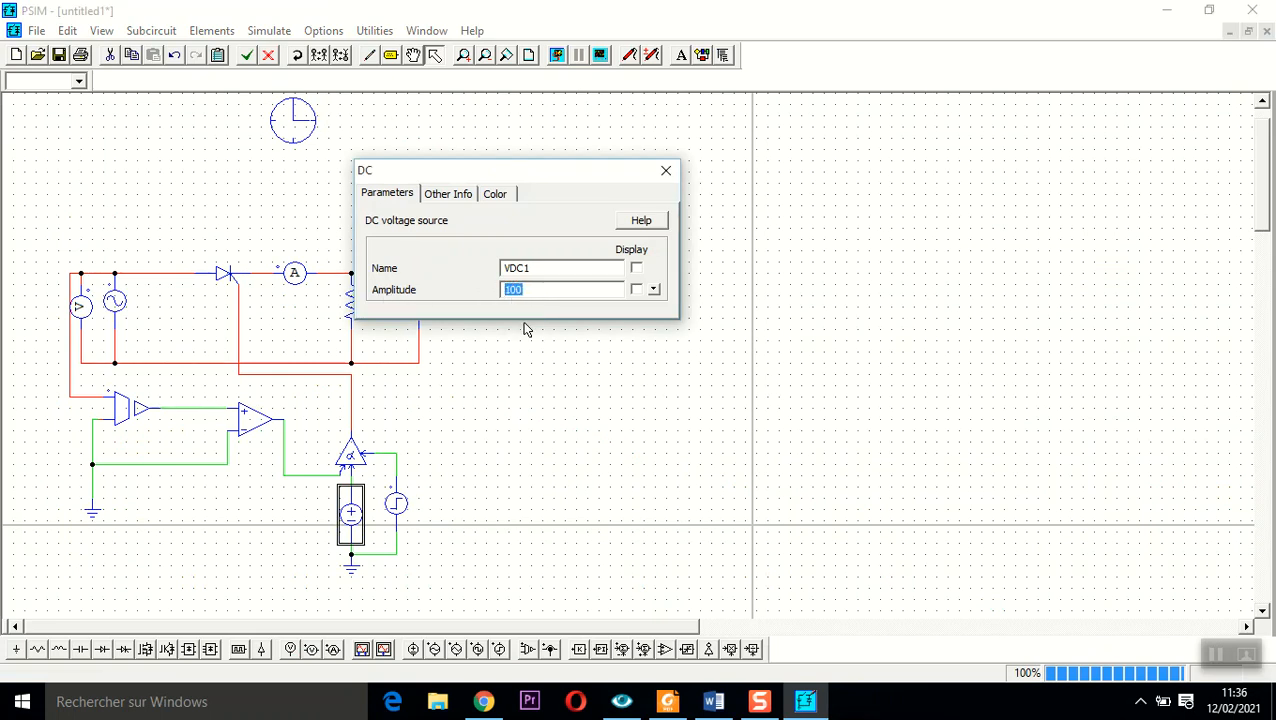
left_click(536, 289)
left_click_drag(577, 181, 669, 179)
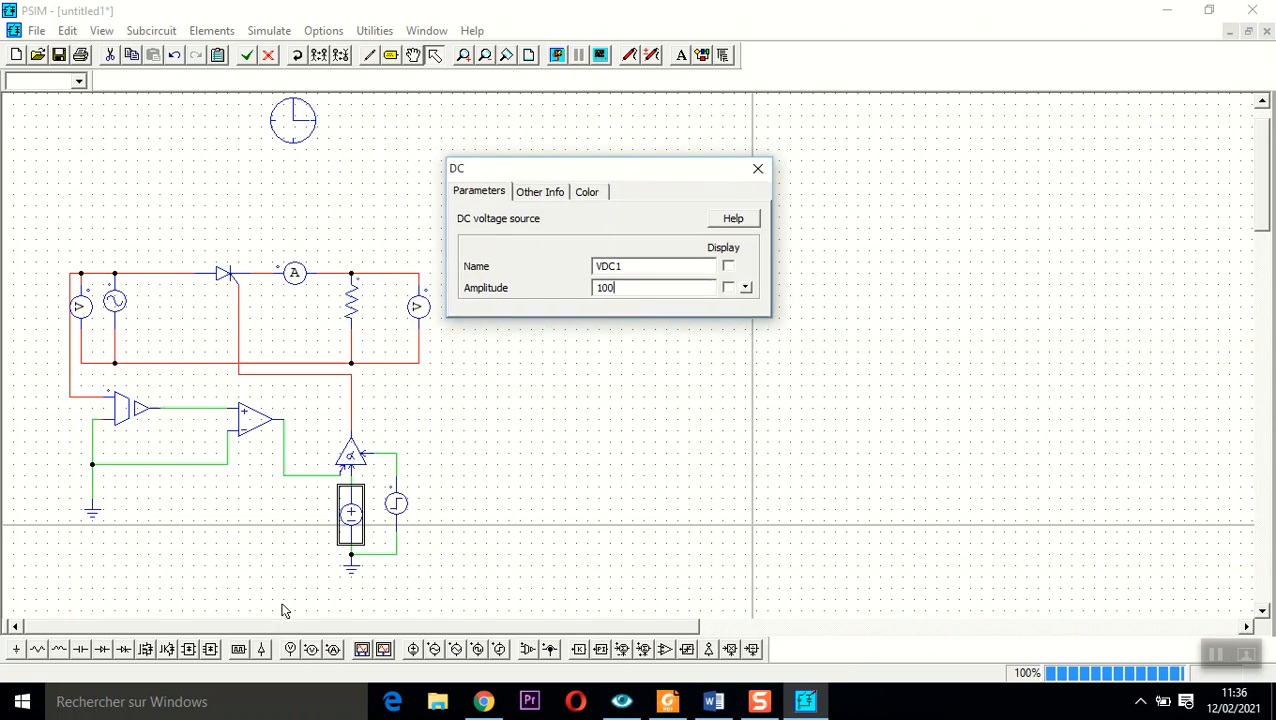
left_click_drag(617, 289, 549, 291)
type("45")
left_click(758, 168)
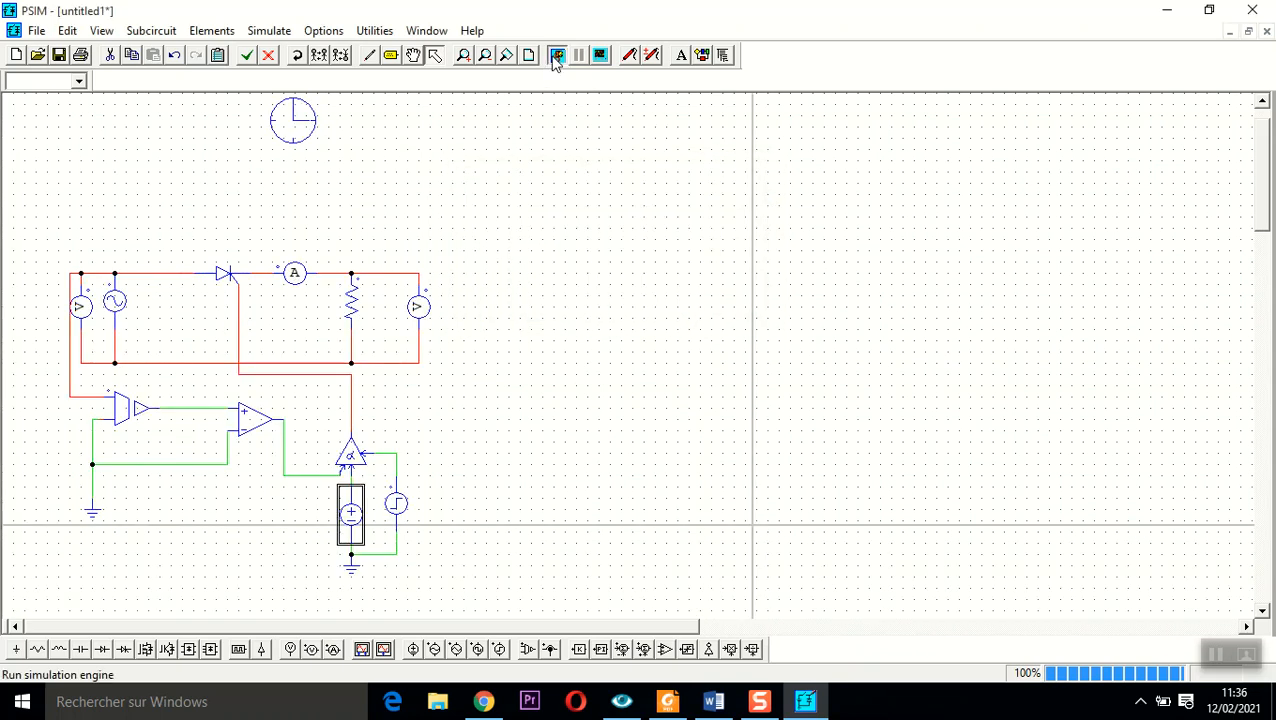
- Run the simulation again and plot the load voltage Vs in Simview
left_click(557, 55)
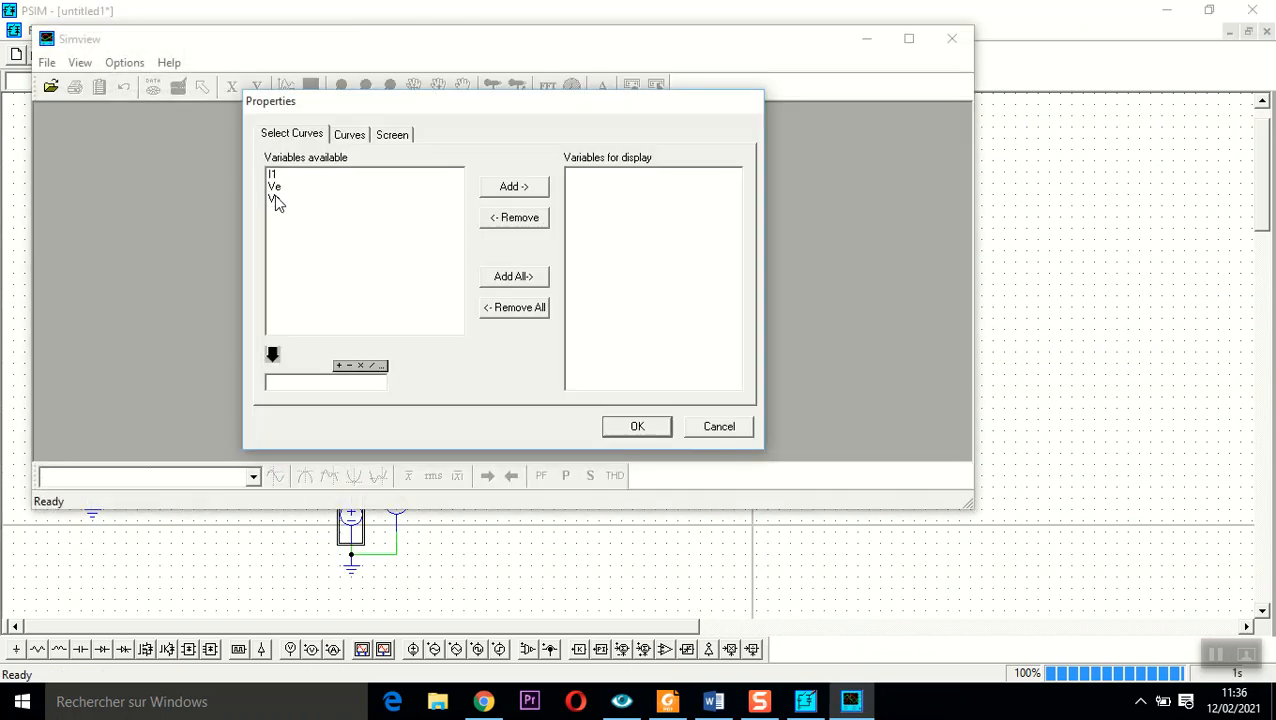
double_click(275, 198)
left_click(622, 430)
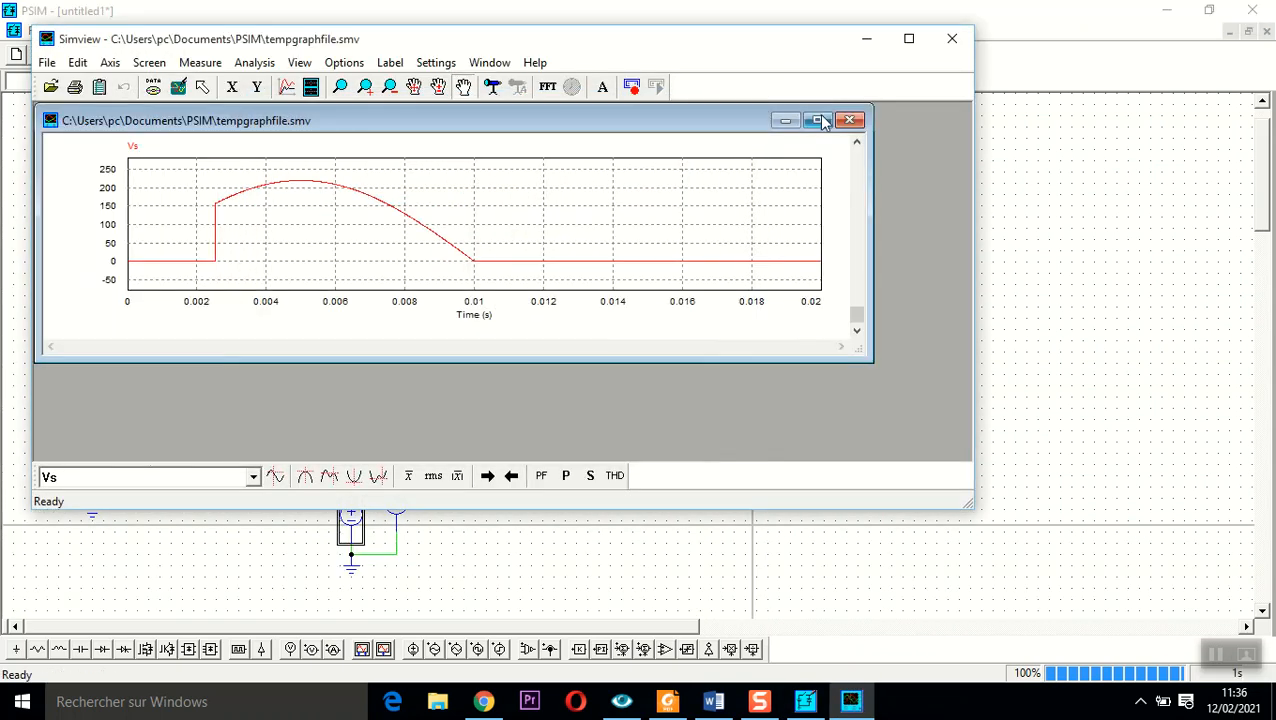
- Enlarge the Vs graph and measure the firing time on its rising edge
left_click(820, 121)
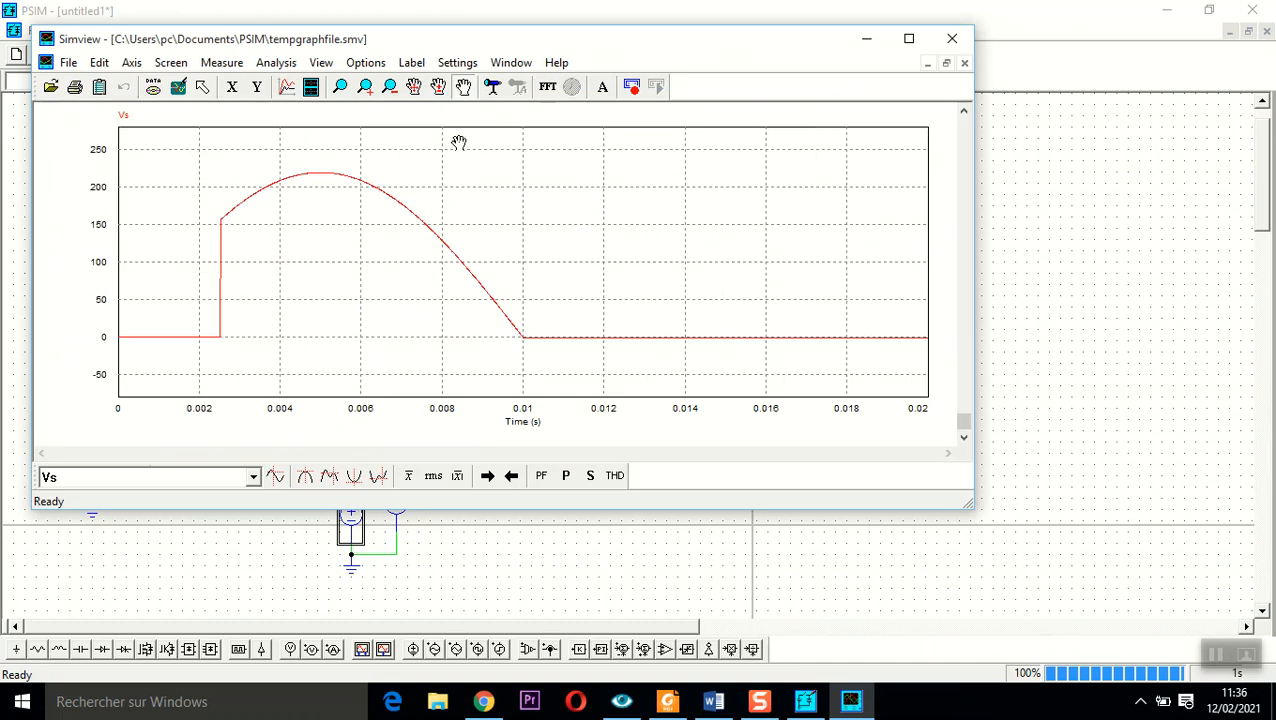
left_click(496, 93)
left_click_drag(221, 319, 220, 338)
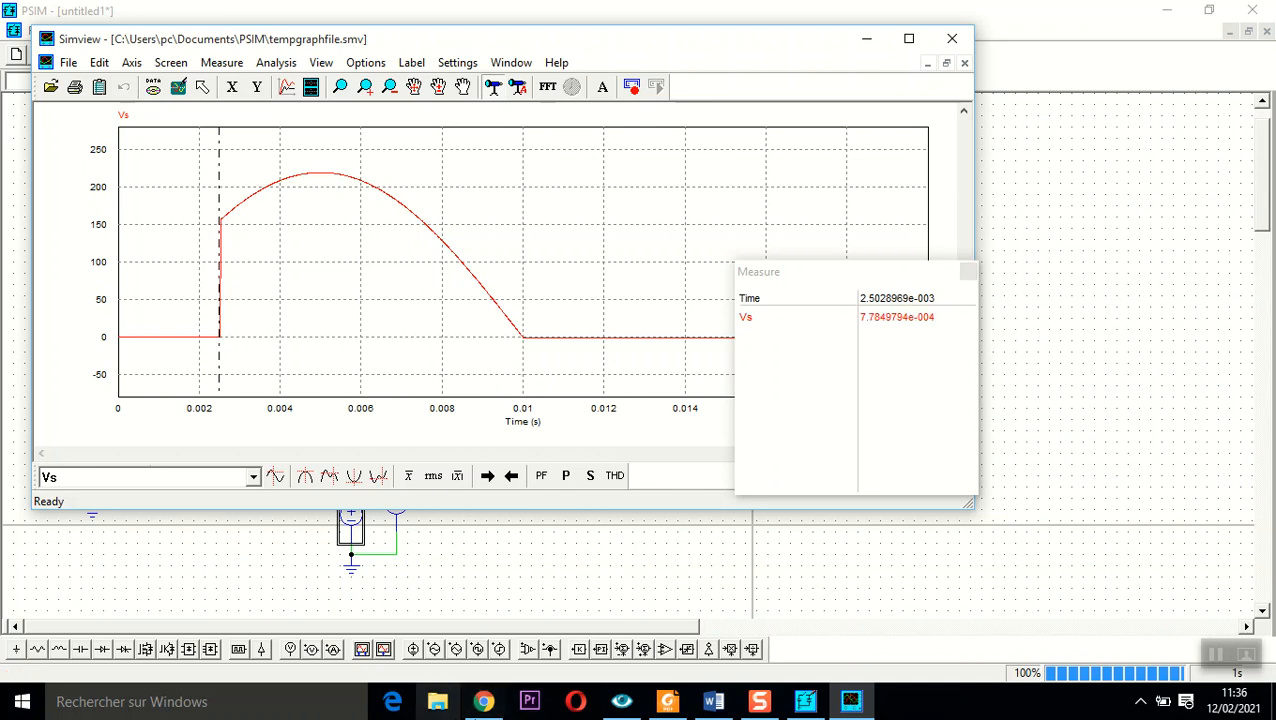
- Switch to the Windows calculator and compute the new firing angle in degrees as 0,0025 ÷ 0,01 × 180
left_click(250, 703)
type("ca")
left_click(181, 173)
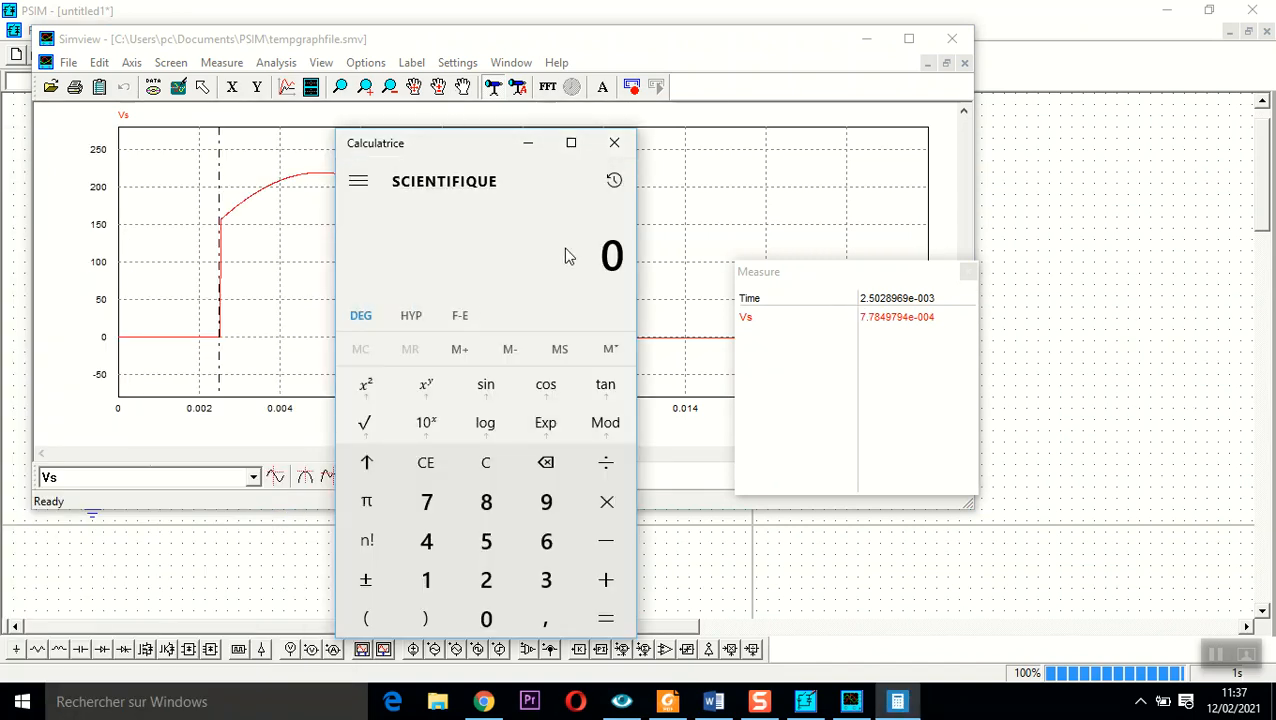
type("0,002")
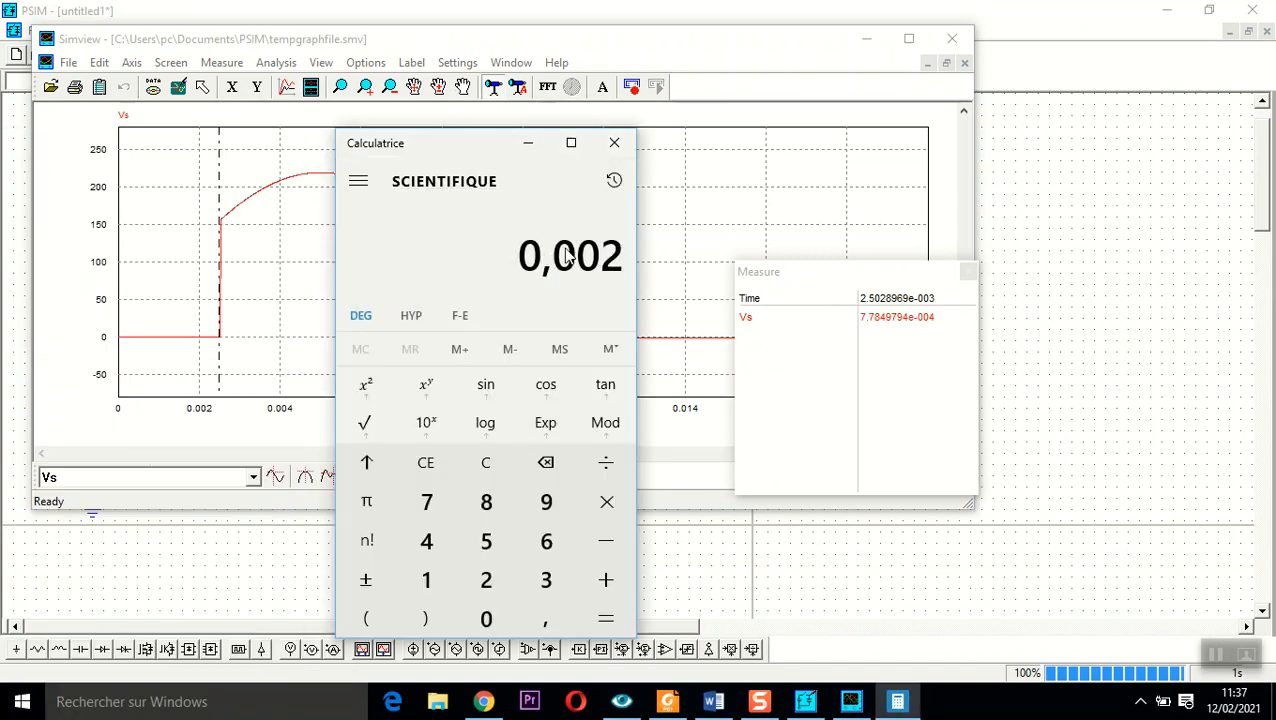
type("5/0,01")
key("Return")
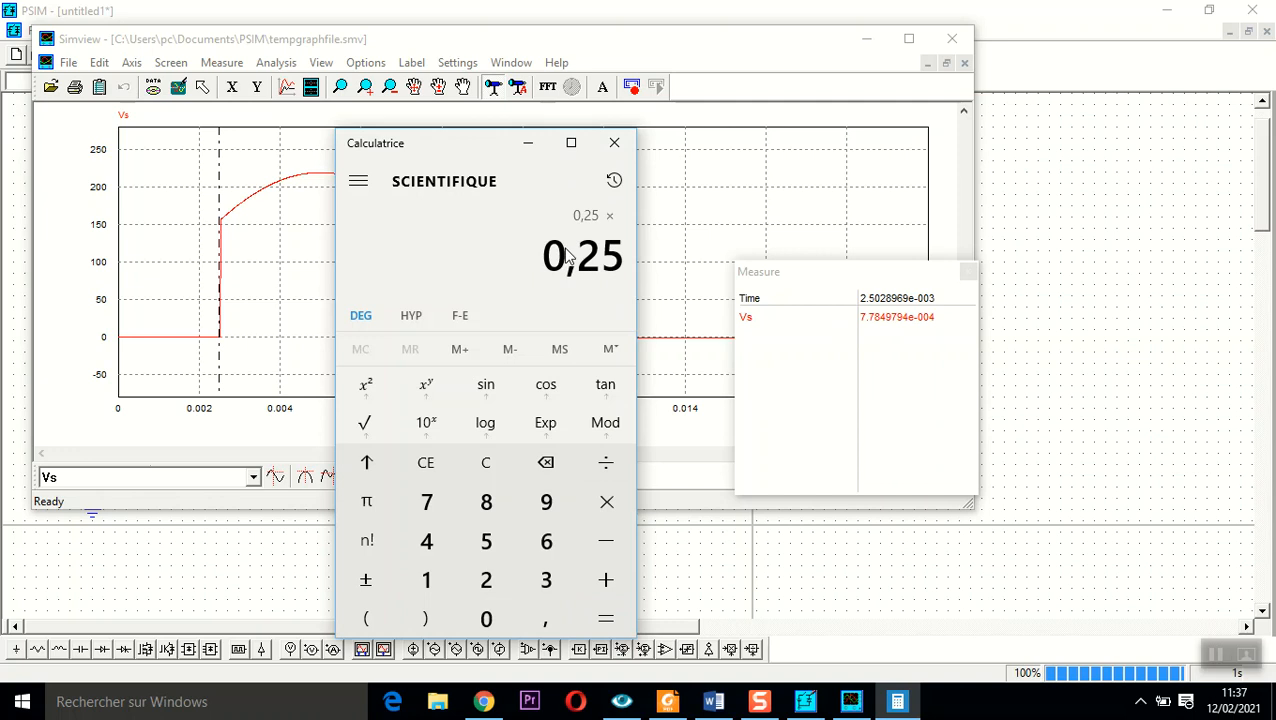
type("180")
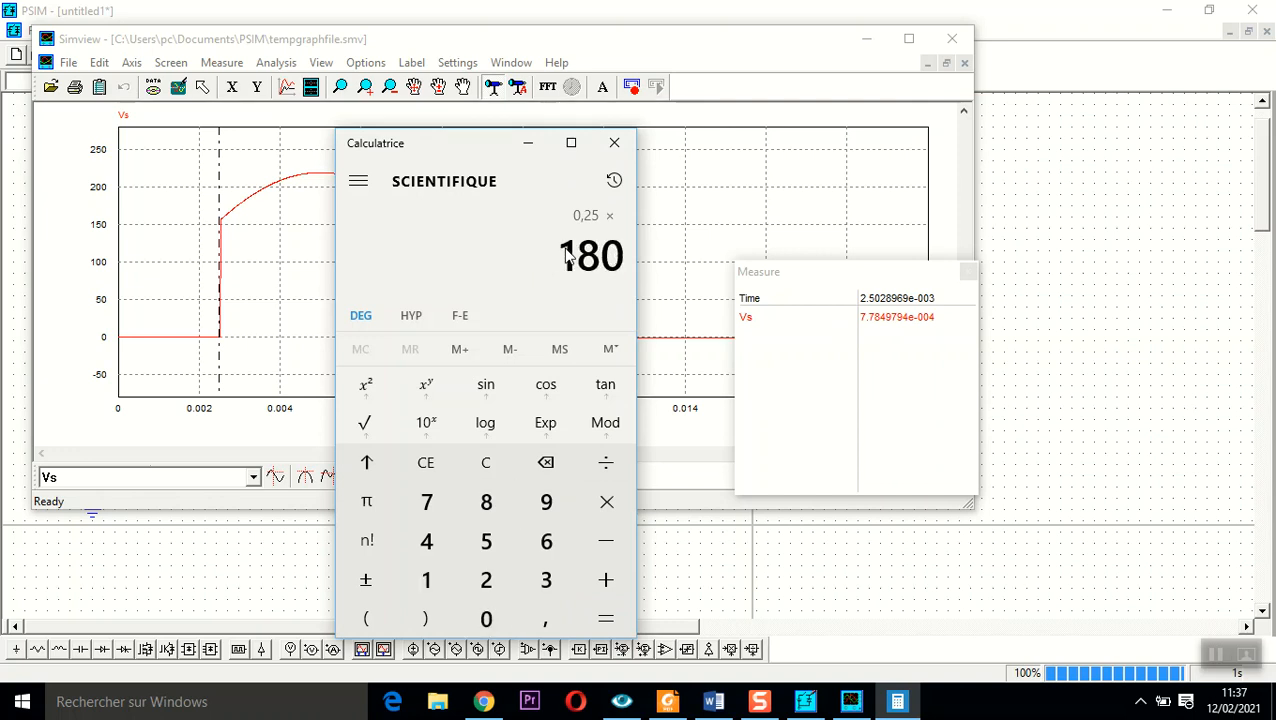
key("Return")
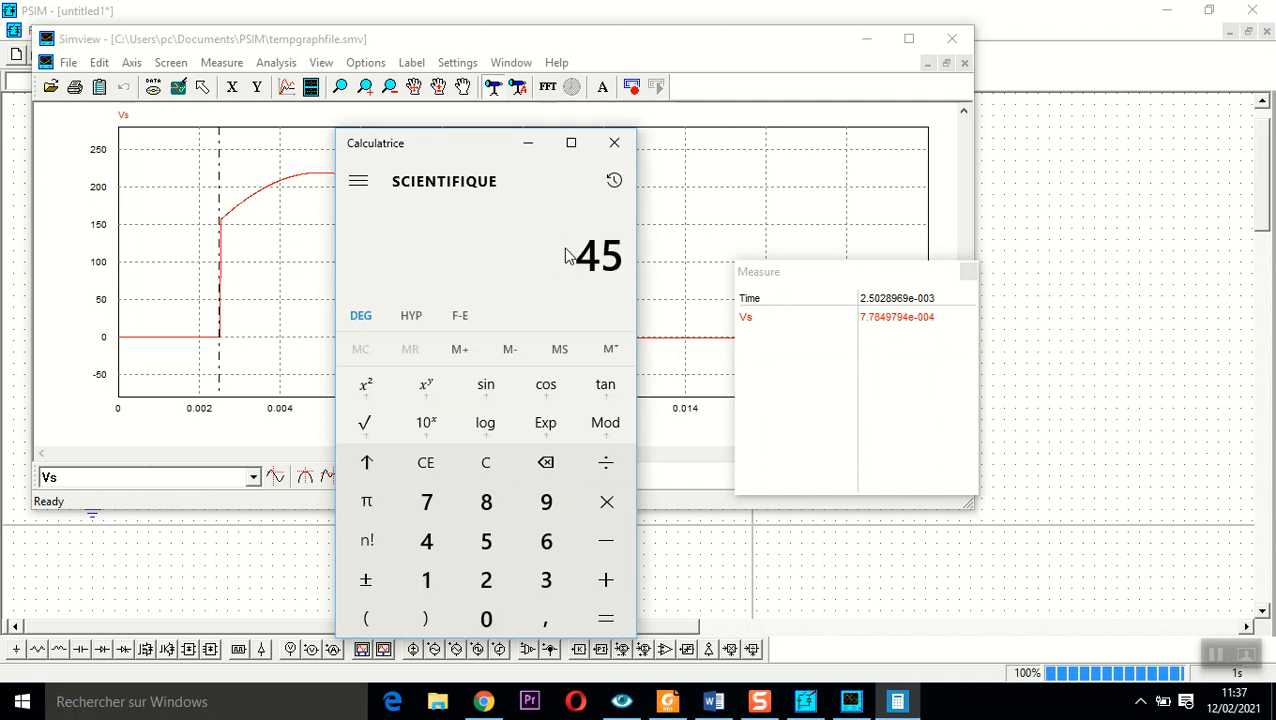
left_click(614, 142)
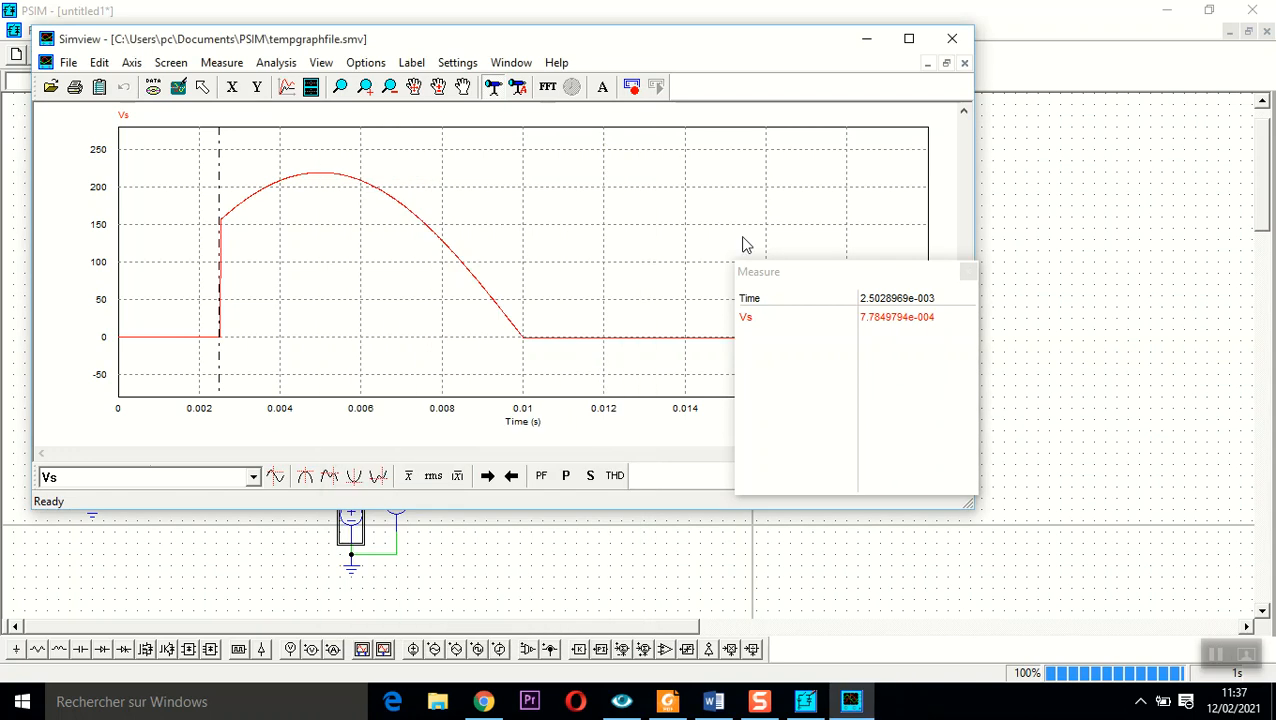
- Close the Vs waveform and its measurement, and check the amplitude of the DC voltage source at the alpha controller
left_click(968, 272)
left_click(953, 40)
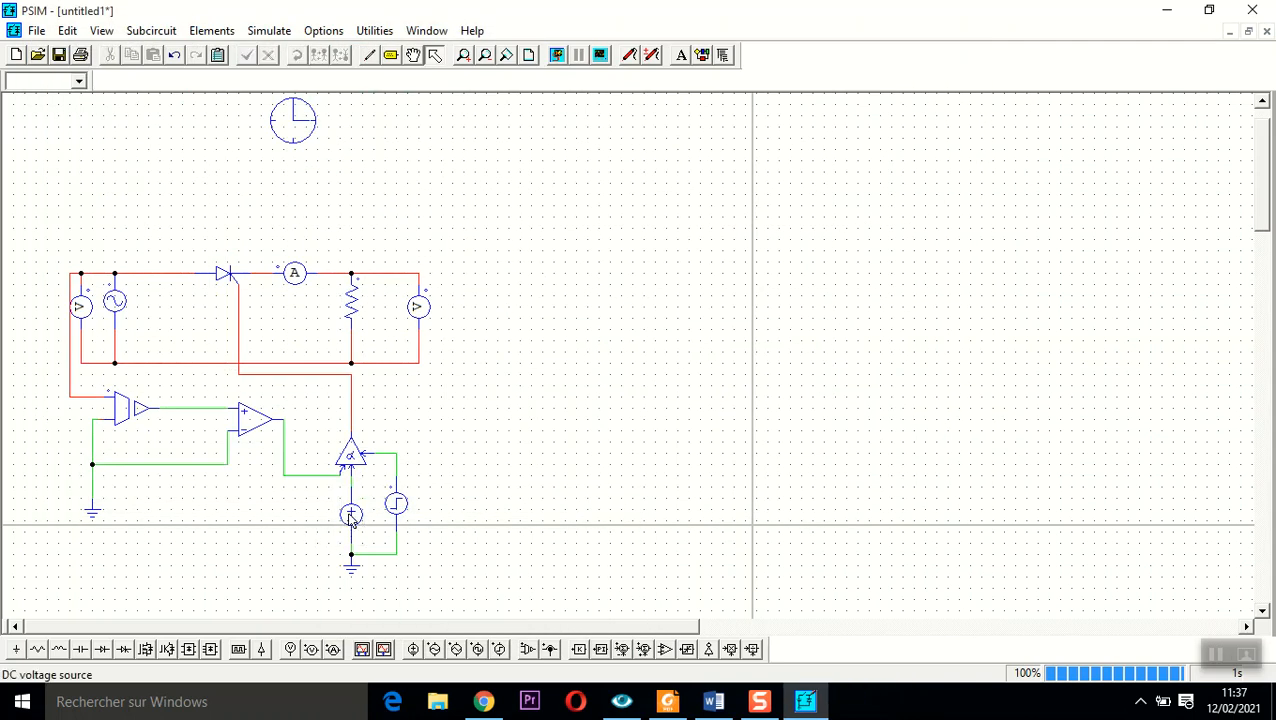
double_click(351, 515)
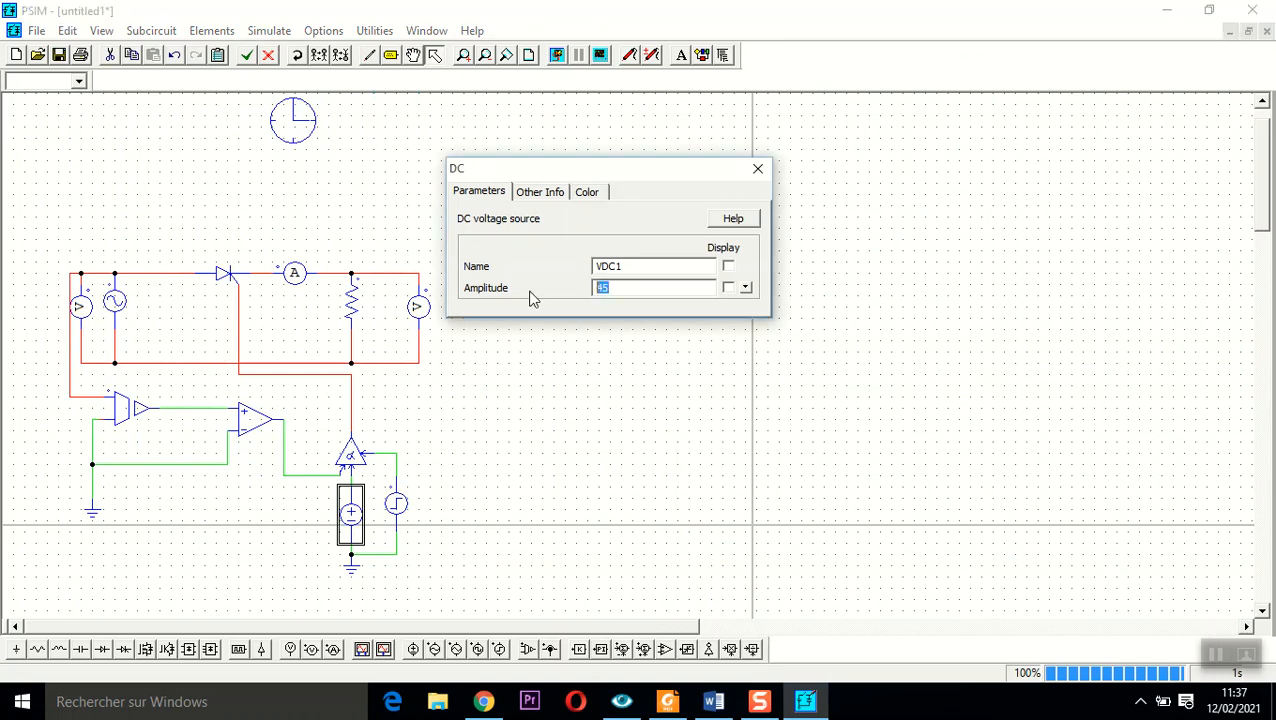
left_click(757, 168)
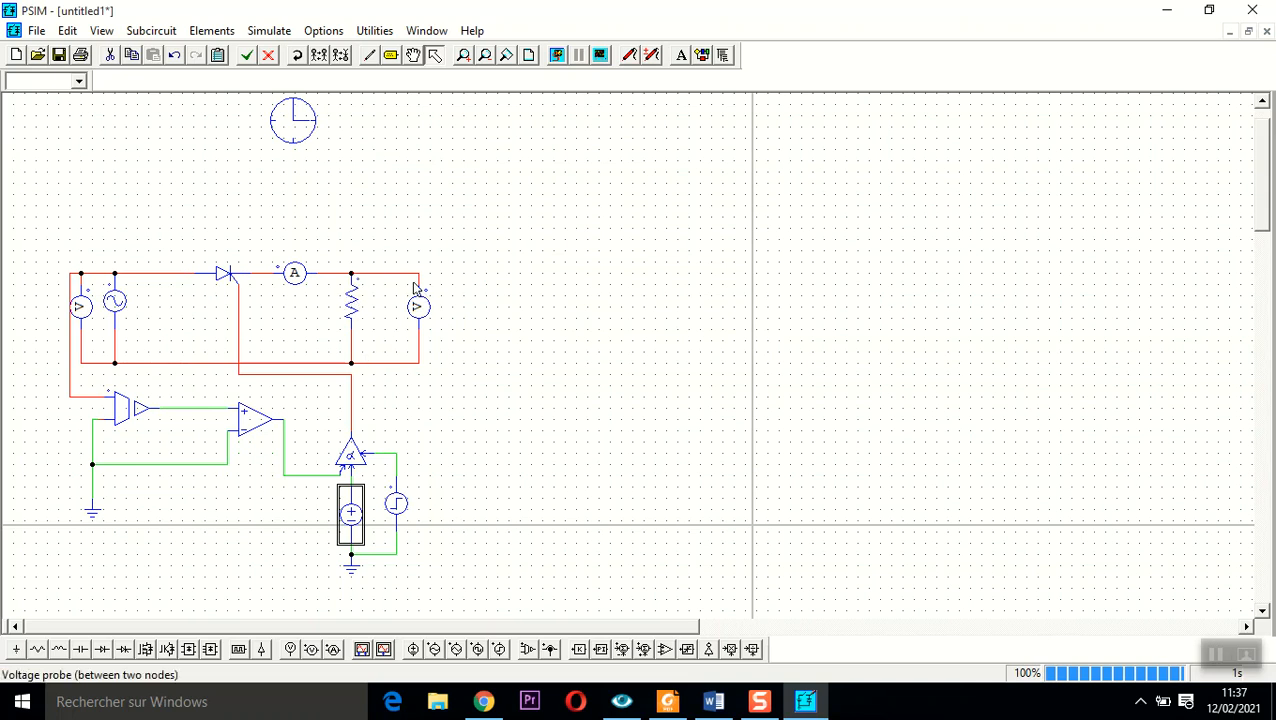
- Run the simulation, plot the current I1 in an enlarged graph, and close the waveform viewer
left_click(557, 56)
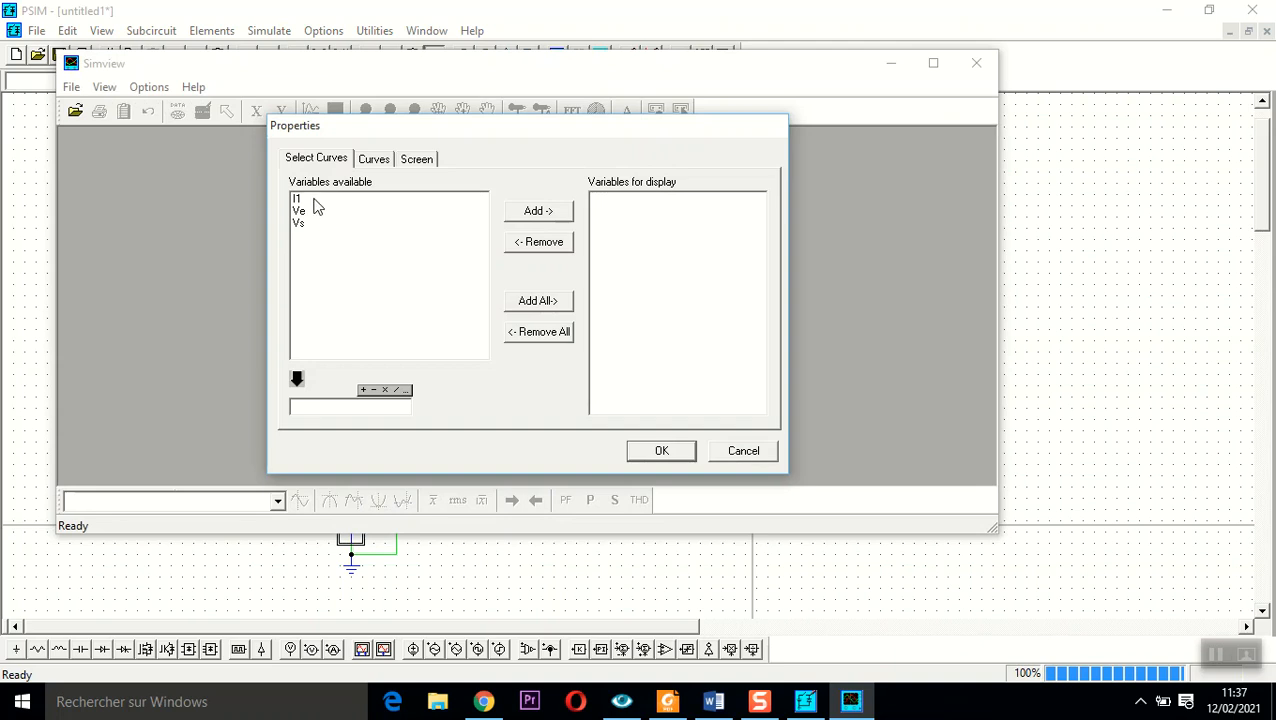
double_click(310, 200)
left_click(666, 454)
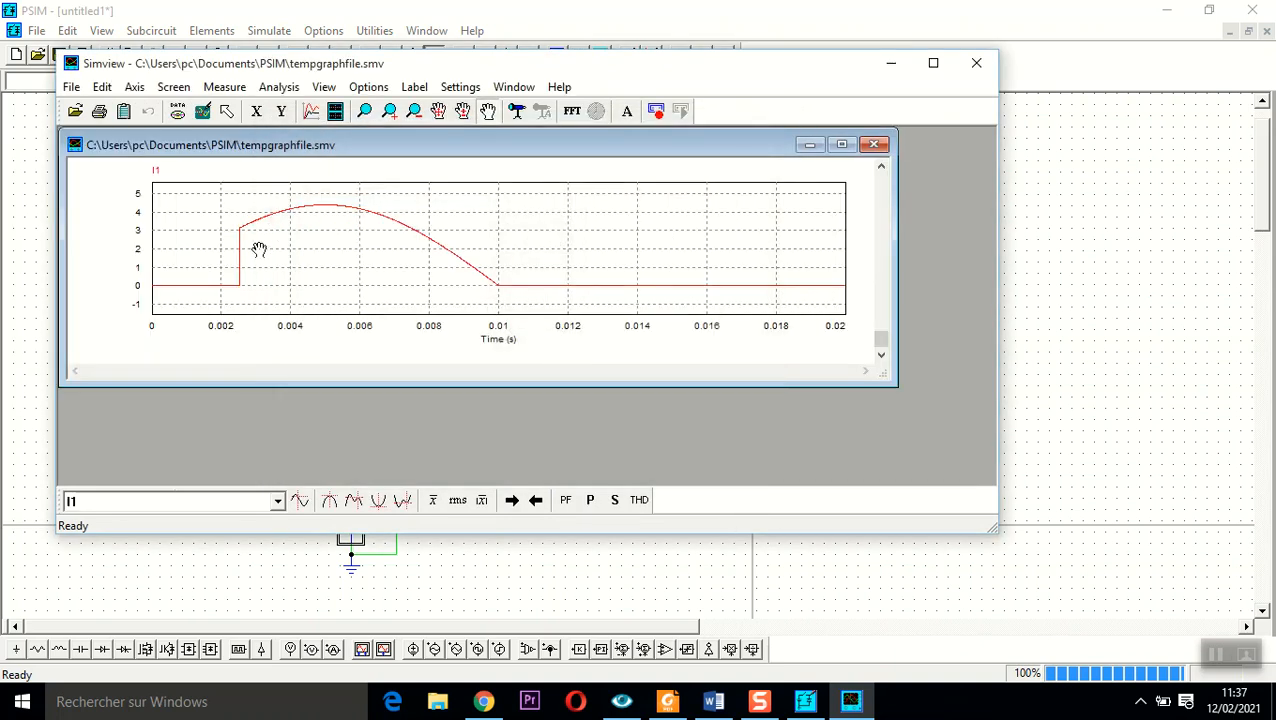
left_click(840, 146)
left_click(976, 63)
- Examine the voltage sensor, comparator and delay angle alpha controller of the firing circuit, and the load resistor
left_click(132, 382)
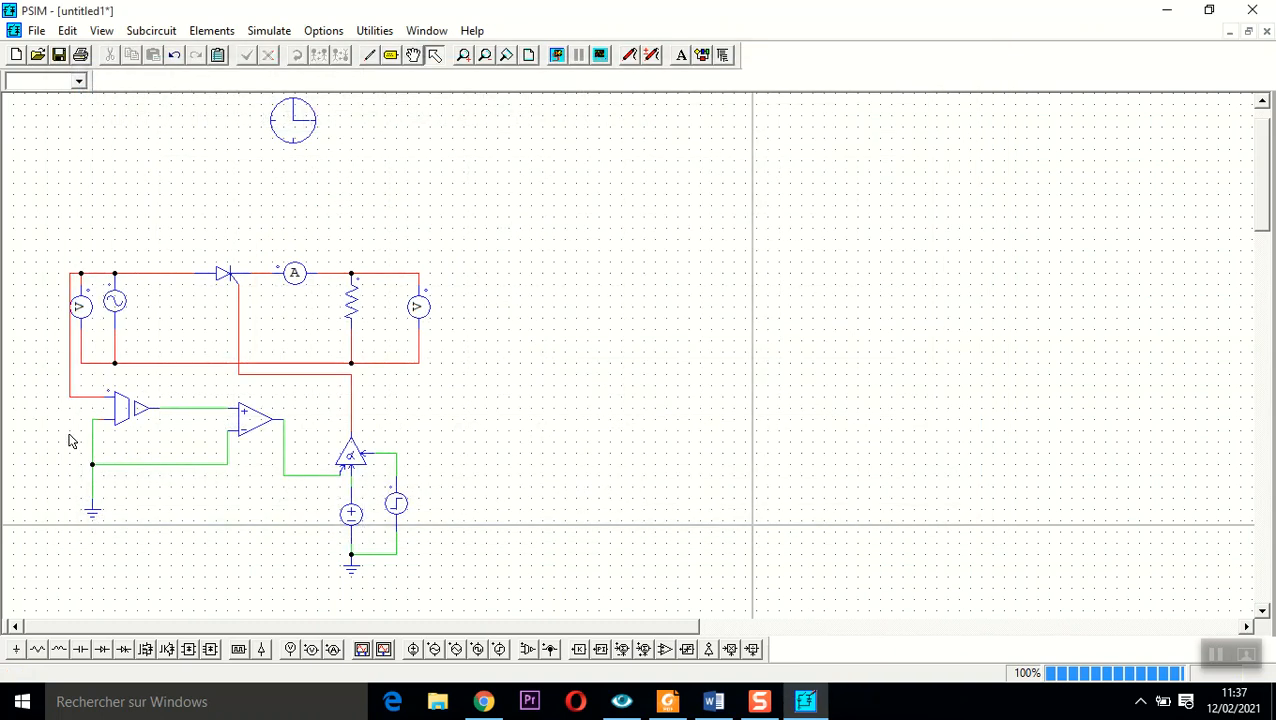
left_click(140, 405)
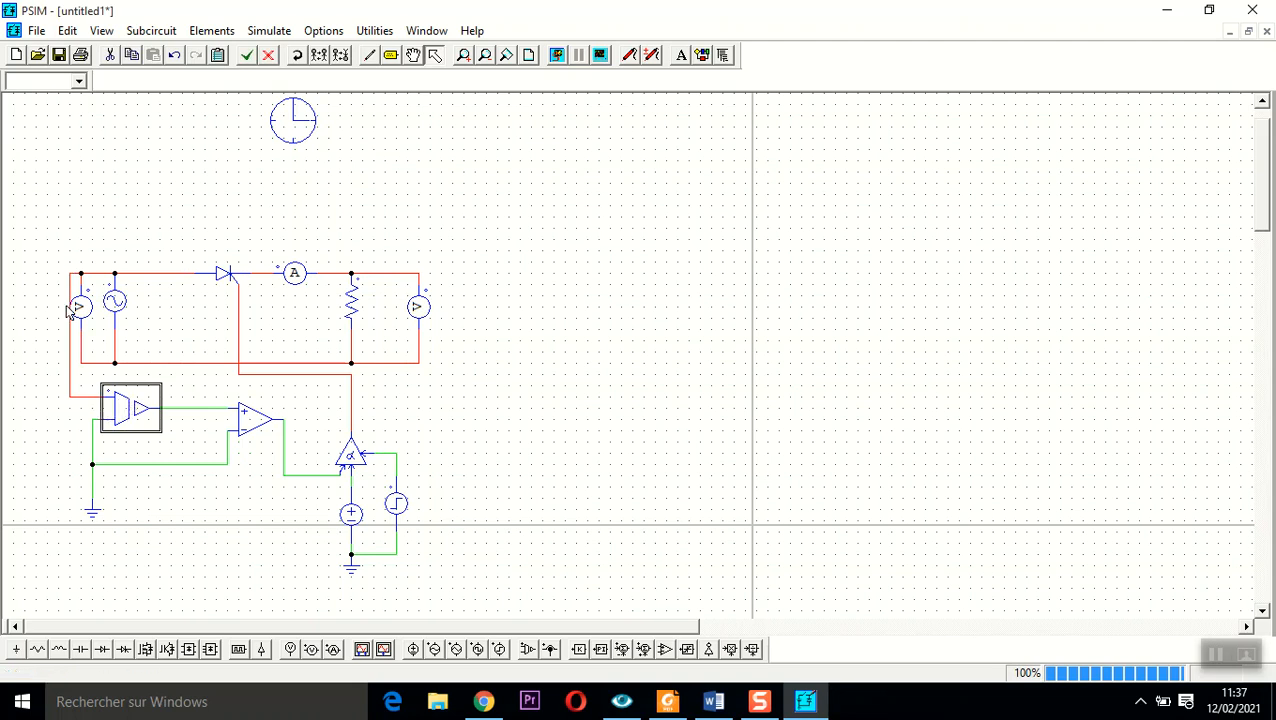
left_click(163, 458)
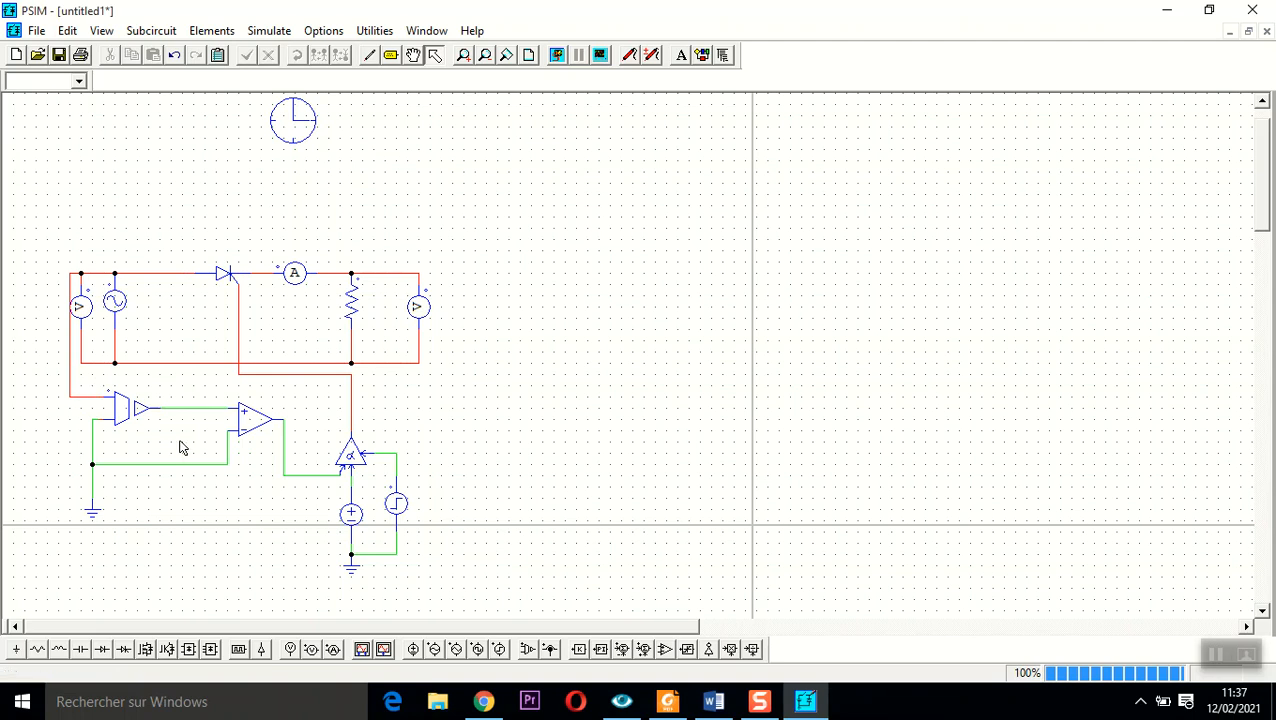
left_click(253, 428)
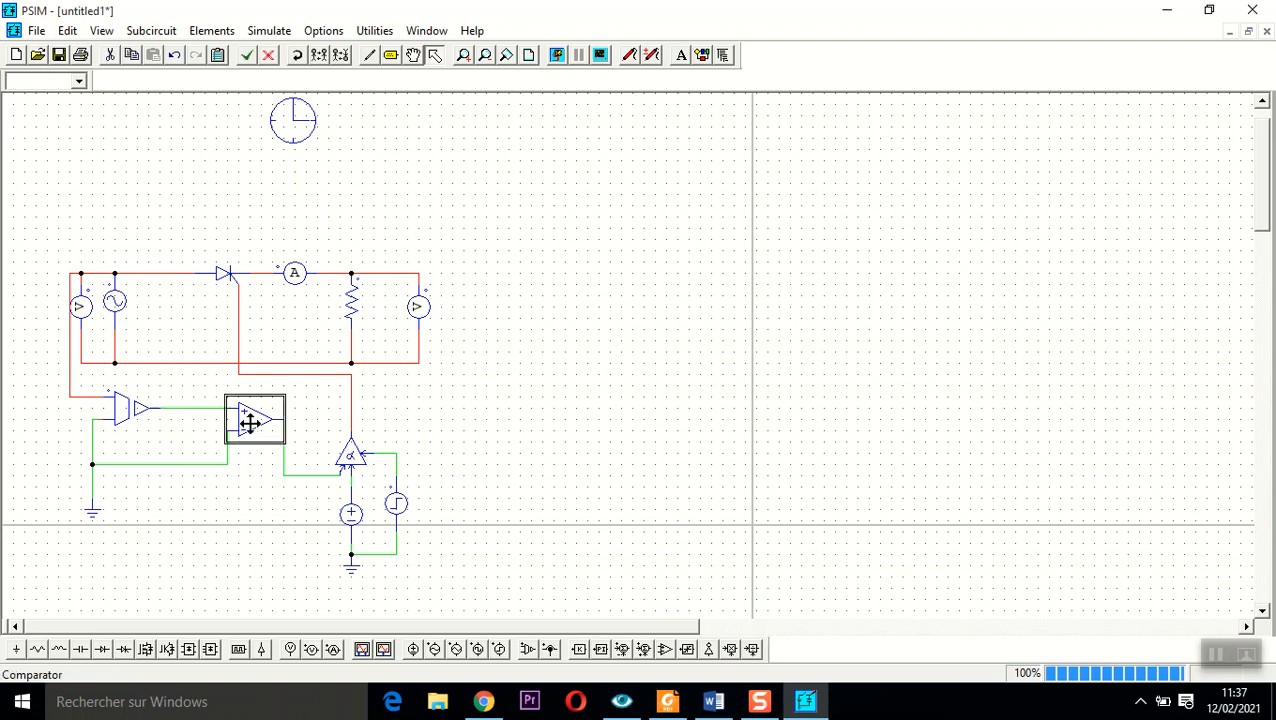
left_click(122, 422)
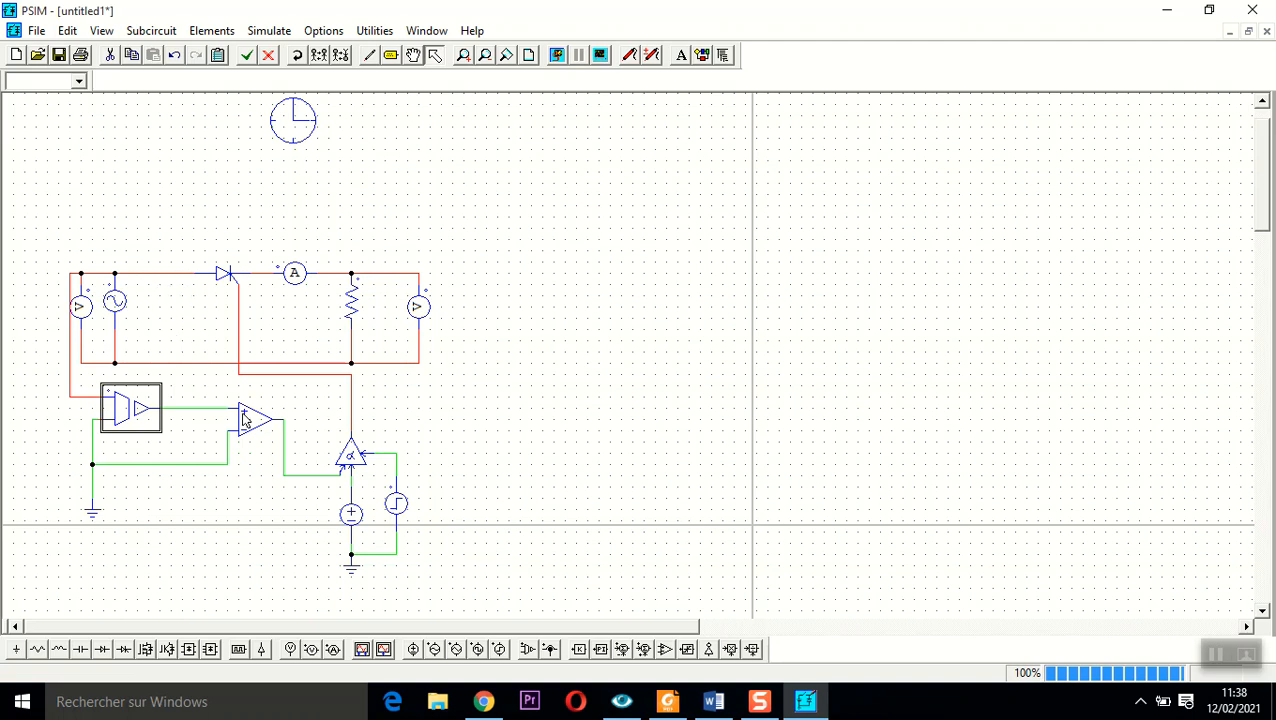
left_click(349, 455)
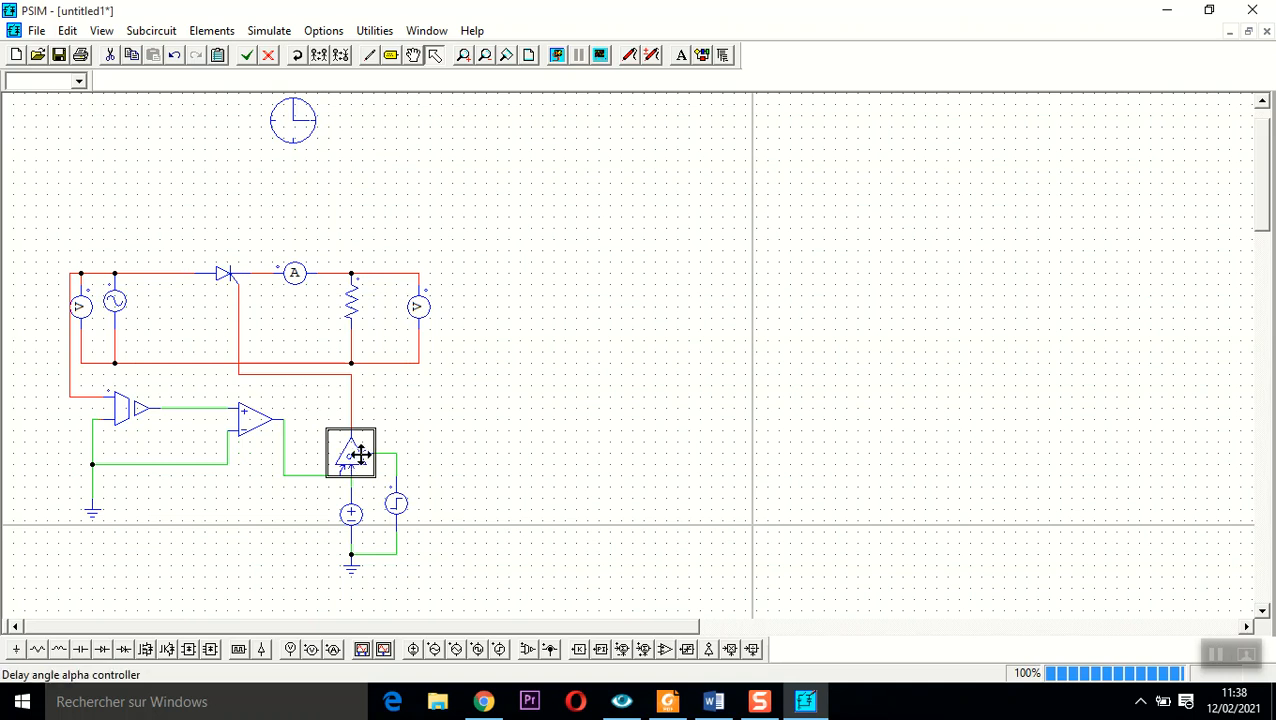
left_click(533, 490)
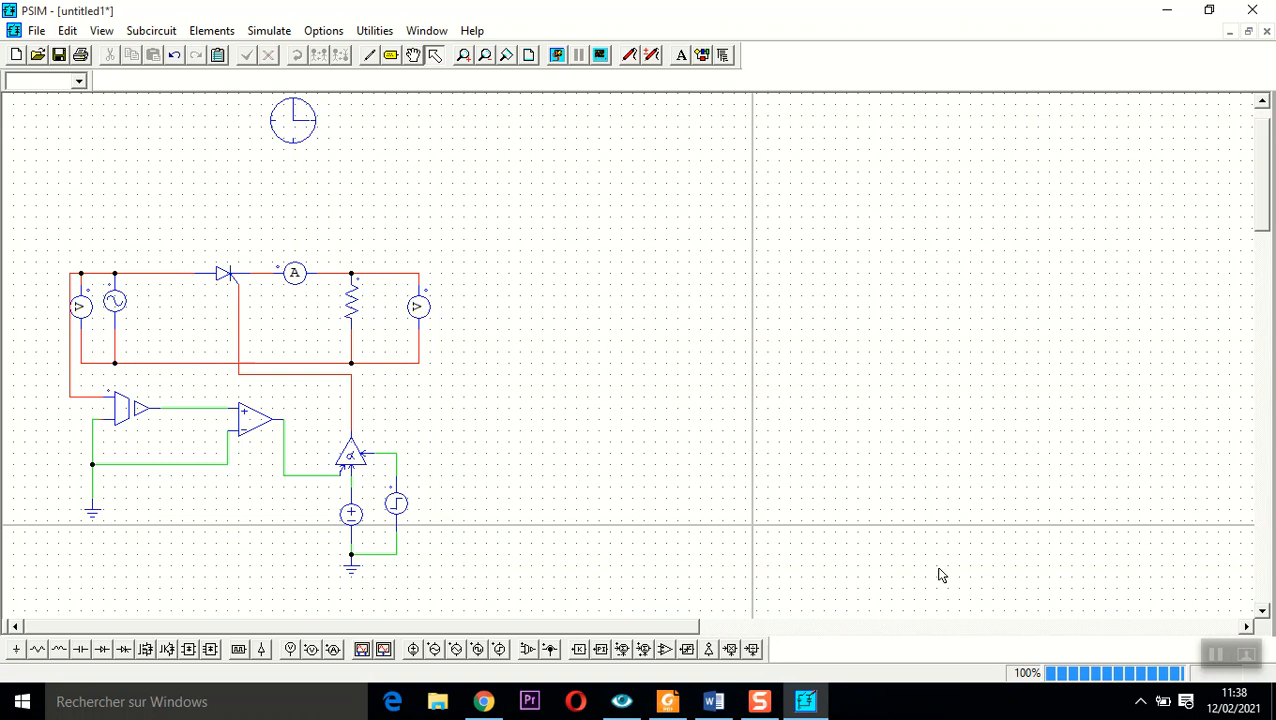
left_click(349, 318)
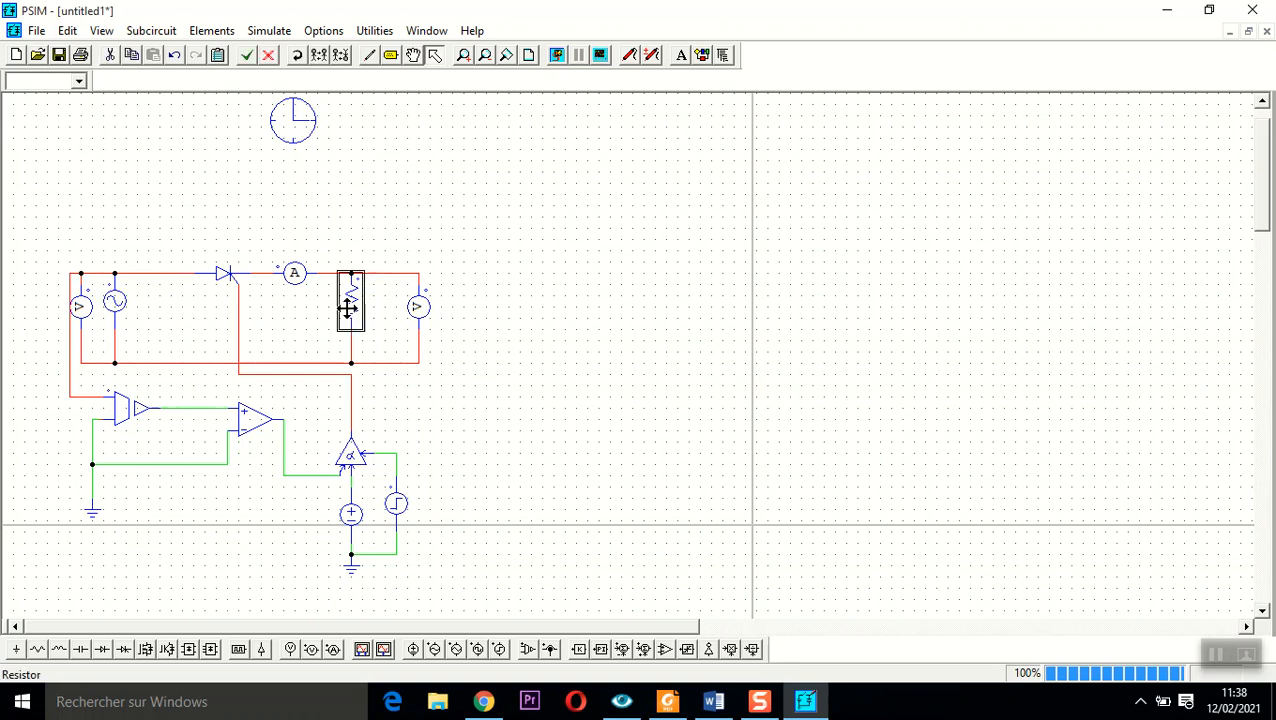
- Delete the load resistor from the rectifier output
key("Delete")
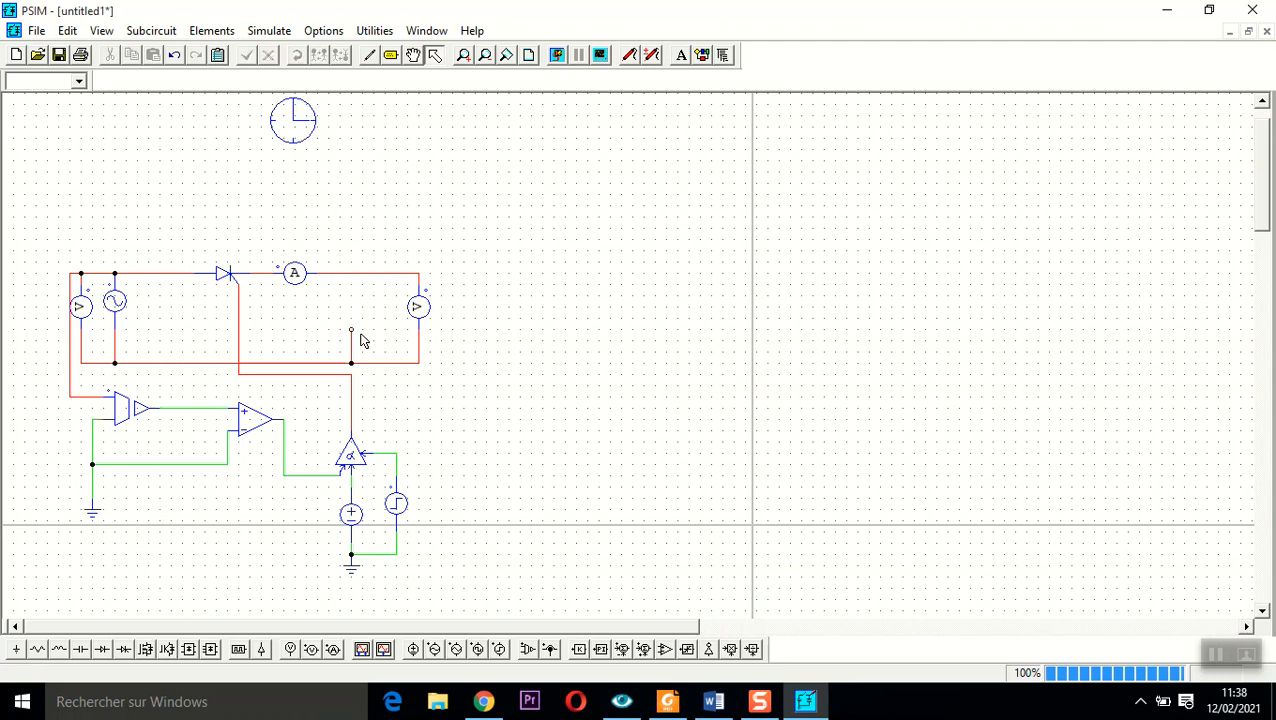
left_click(211, 30)
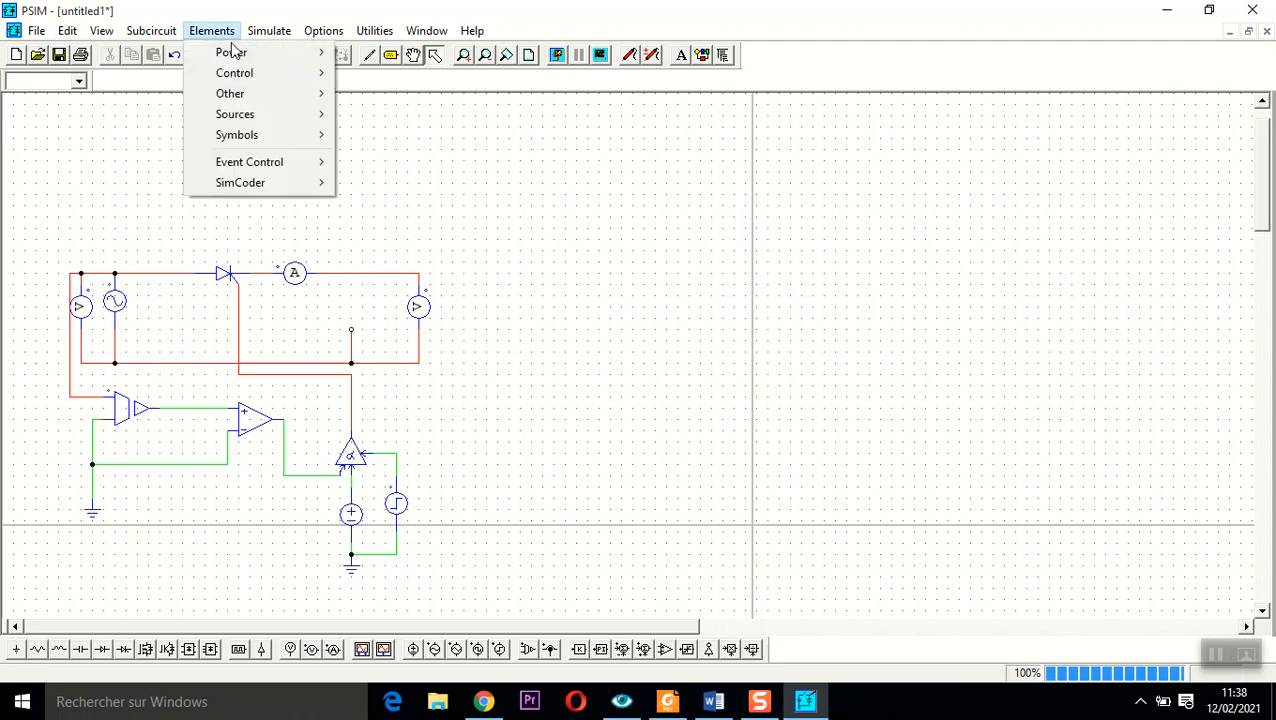
mouse_move(265, 55)
mouse_move(427, 54)
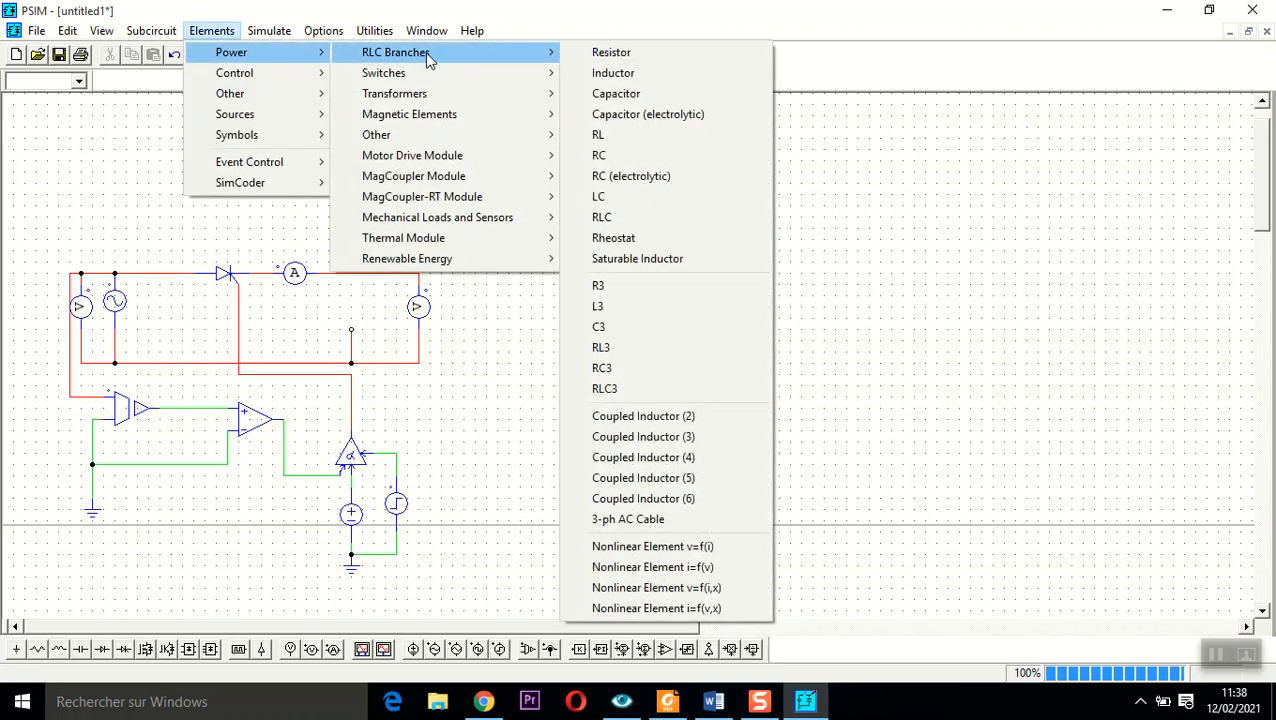
left_click(632, 131)
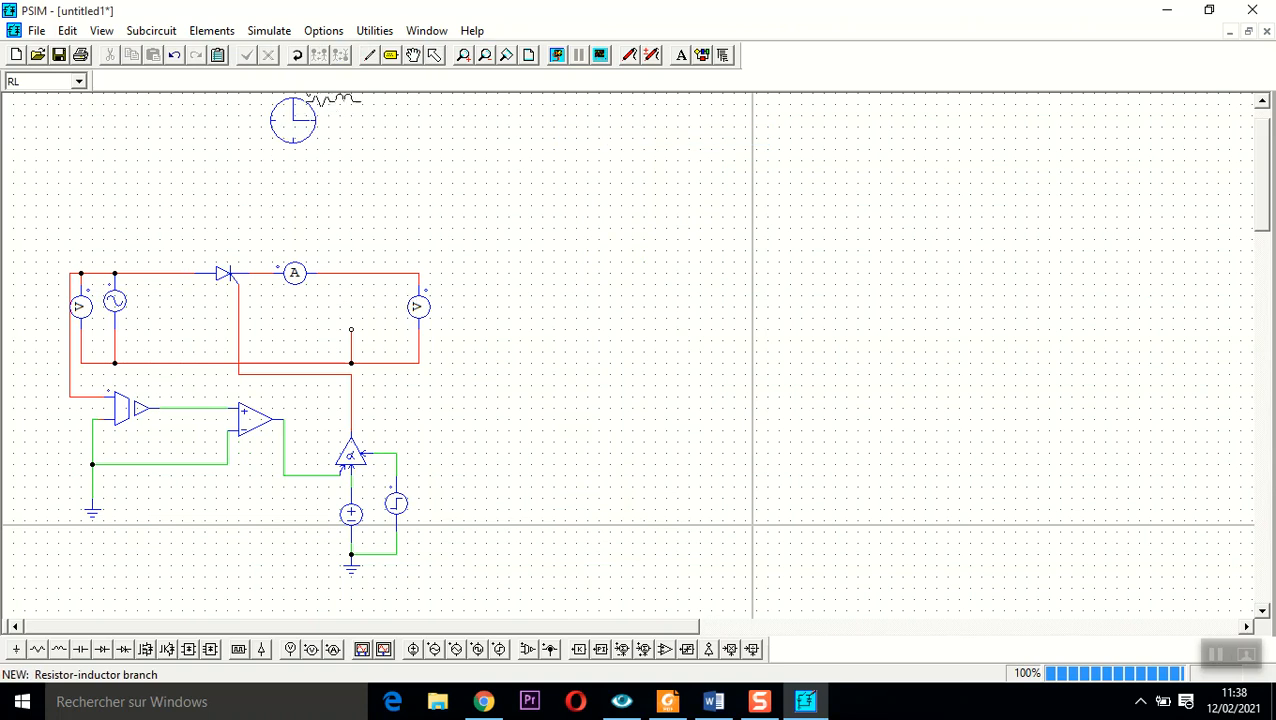
left_click(434, 55)
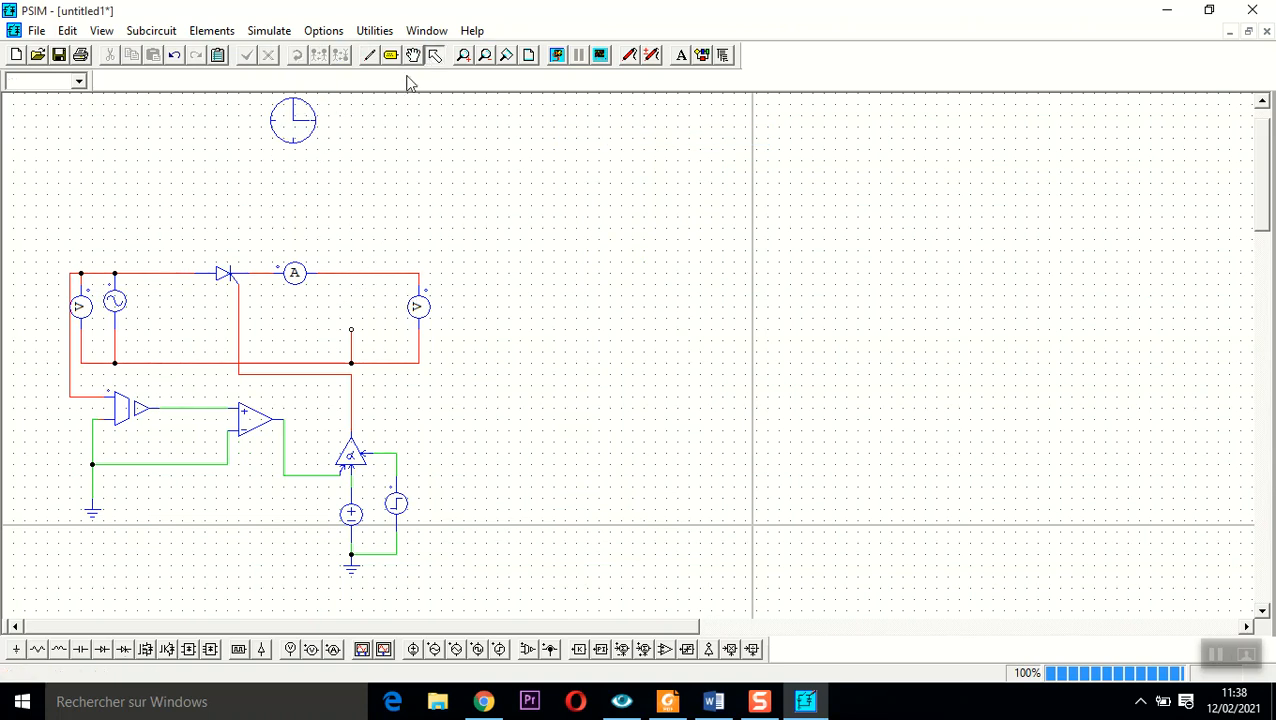
- Place a vertical resistor-inductor (RL) branch across the rectifier output, in the gap left by the deleted resistor
left_click(211, 30)
mouse_move(240, 54)
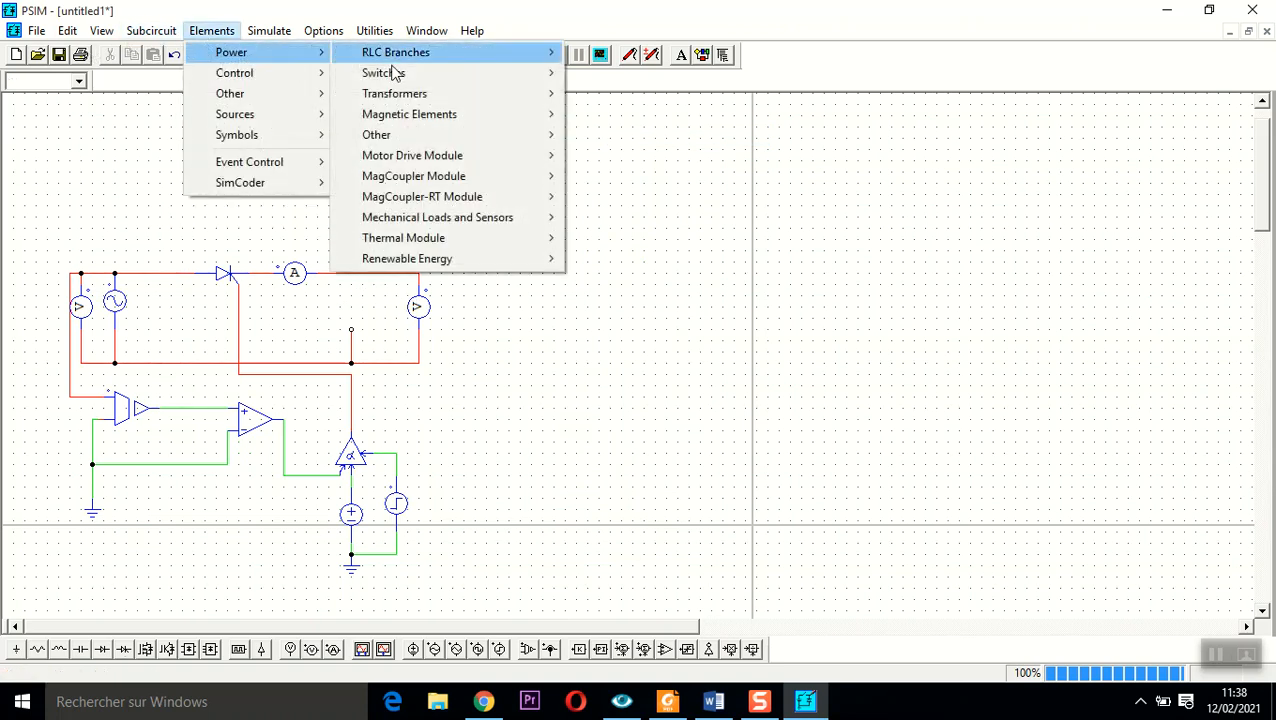
mouse_move(481, 54)
left_click(632, 131)
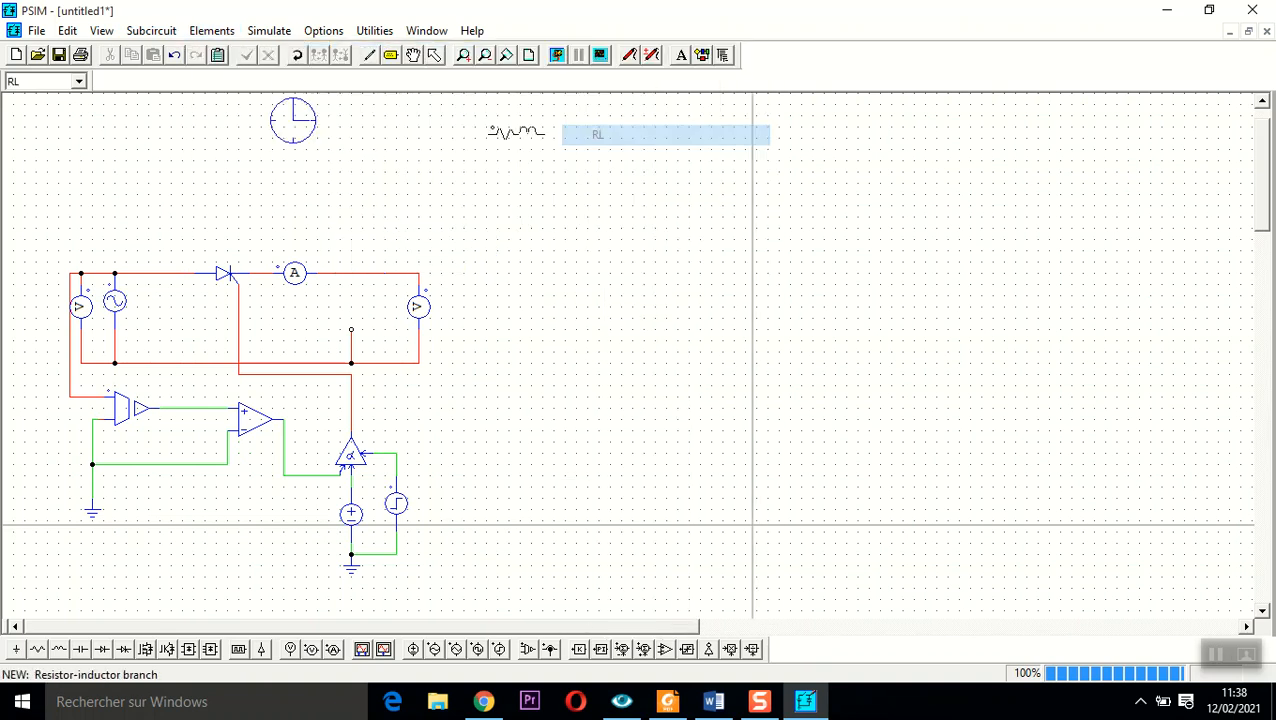
left_click(297, 55)
left_click(351, 274)
left_click(434, 55)
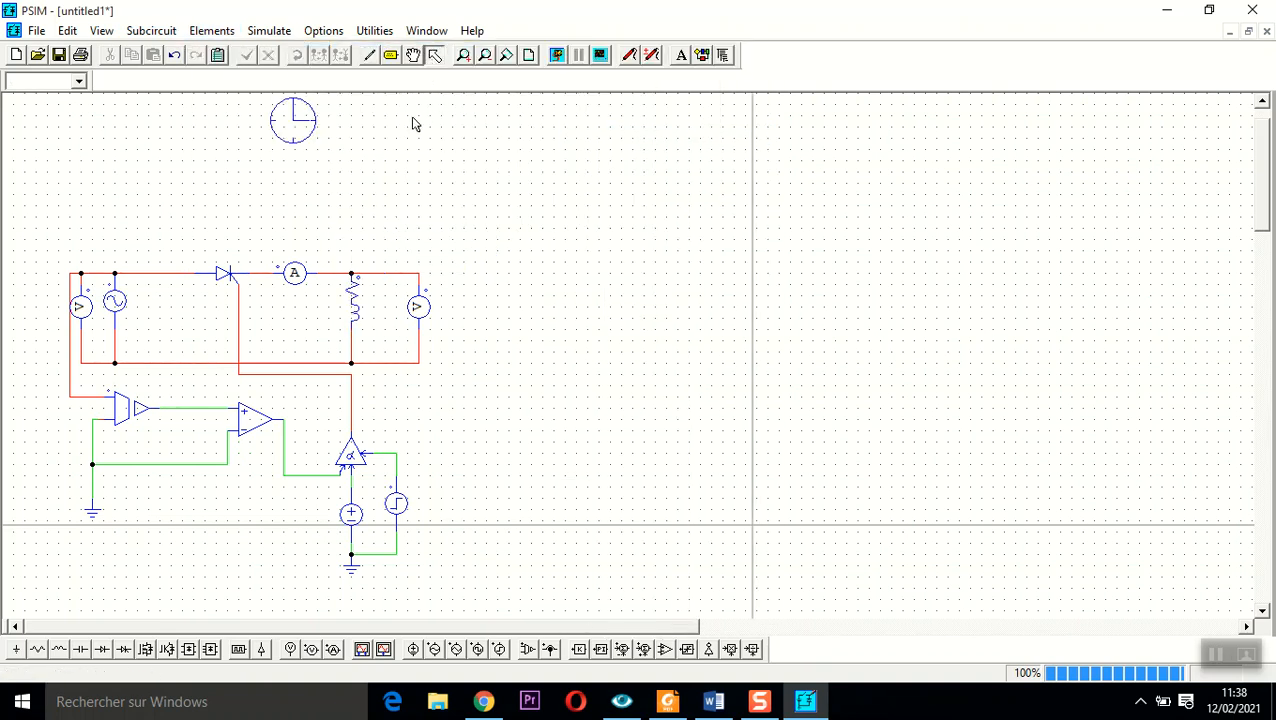
- Set the resistance and inductance of the RL load branch and close its parameters
double_click(366, 299)
double_click(600, 287)
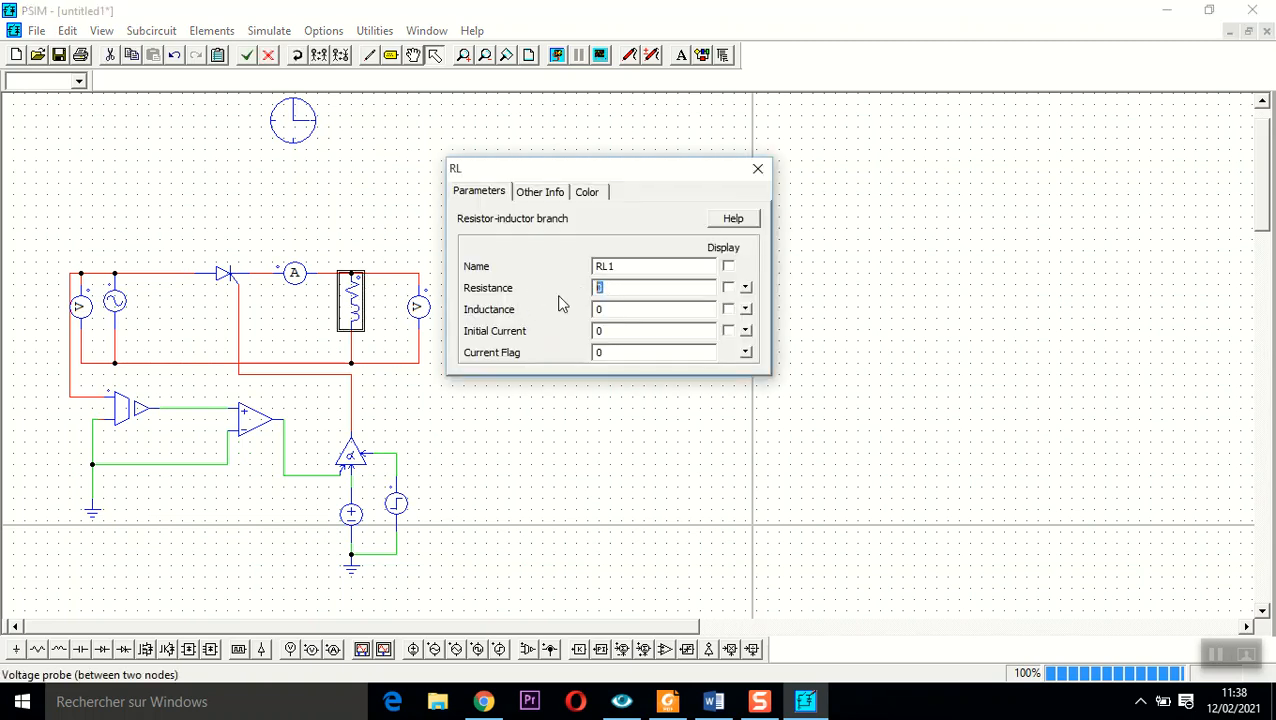
double_click(600, 310)
left_click(757, 168)
left_click(550, 199)
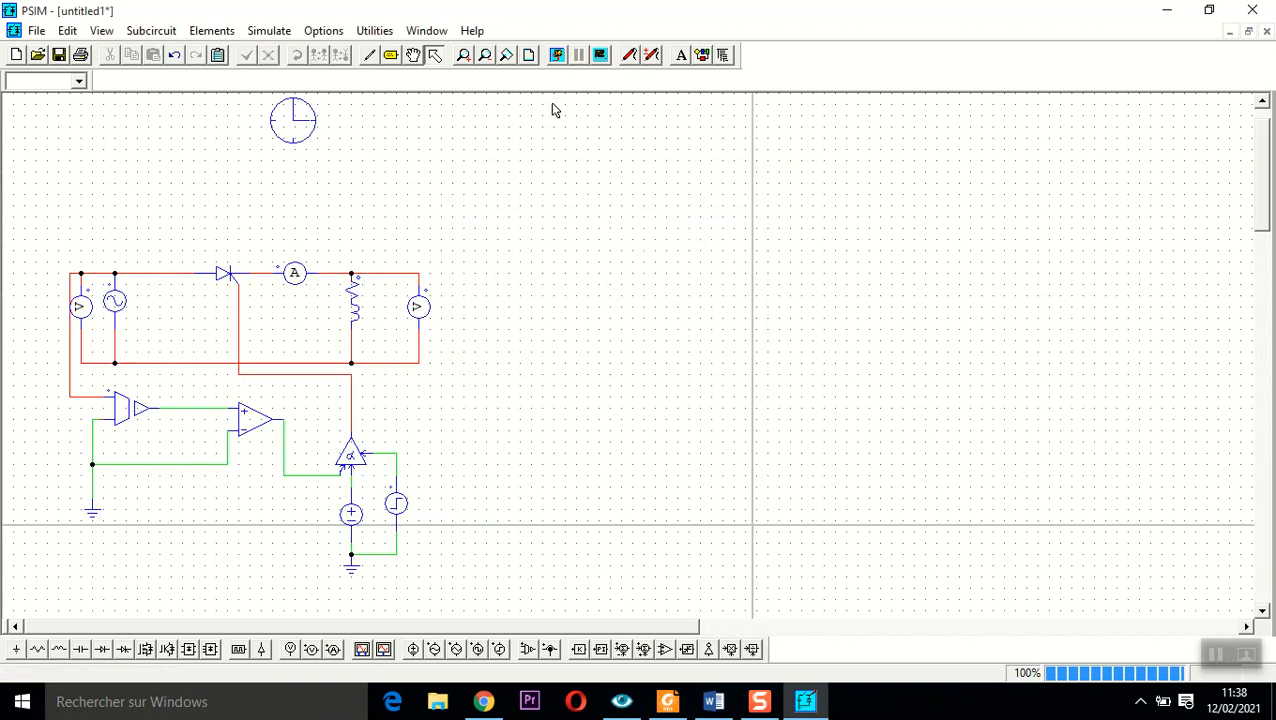
- Run the simulation, plot Ve and Vs together in an enlarged graph, and close the waveform viewer
left_click(555, 57)
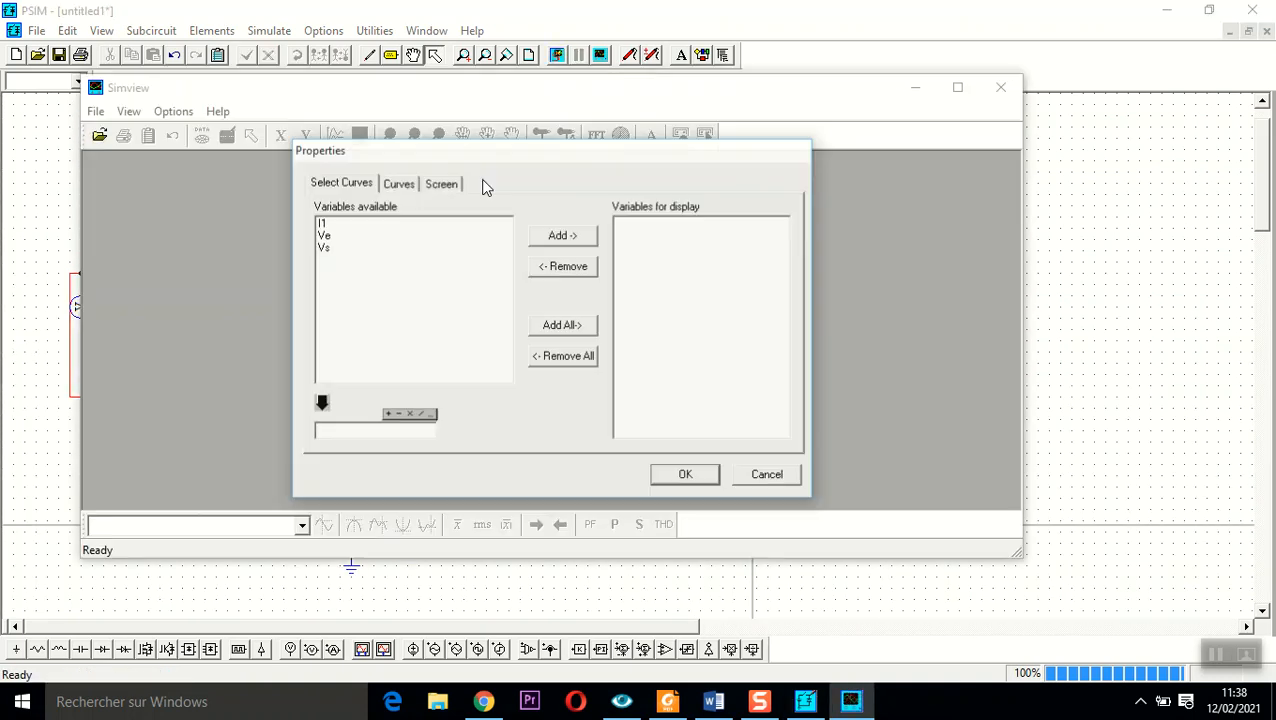
double_click(328, 236)
double_click(329, 248)
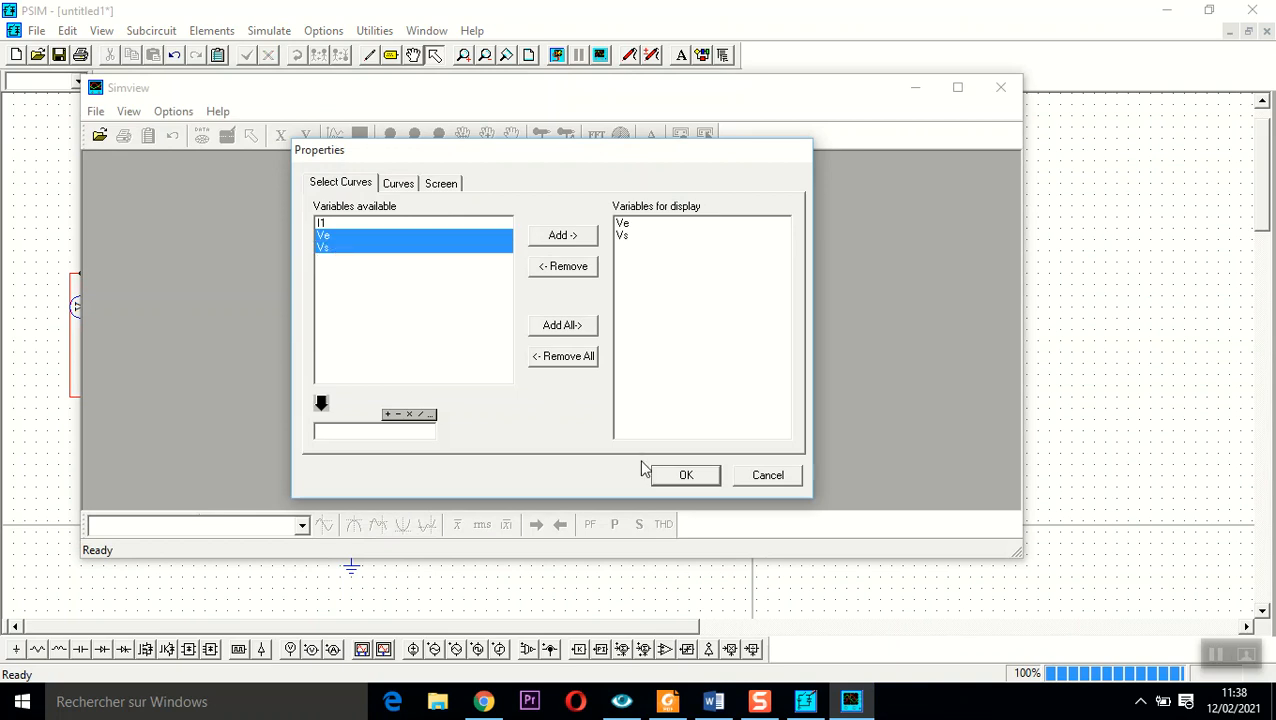
left_click(676, 481)
left_click(866, 168)
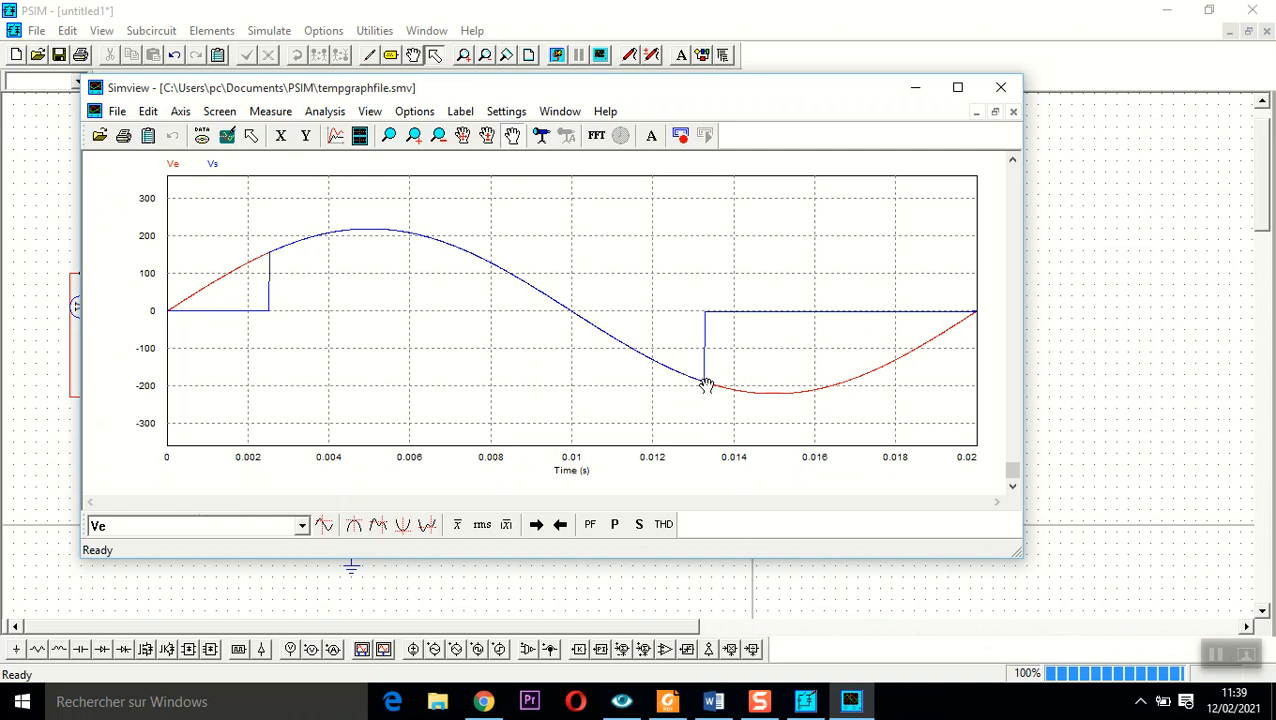
left_click(1000, 87)
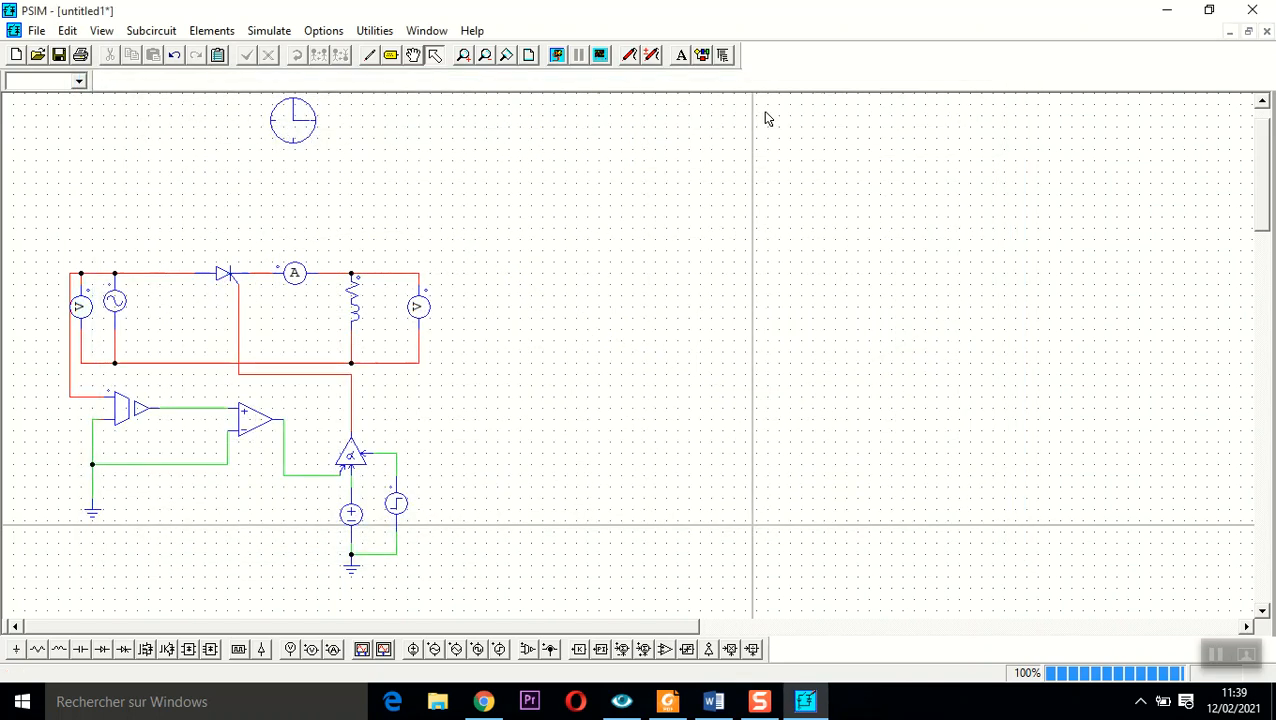
- Run the simulation and plot only the output voltage Vs
left_click(556, 57)
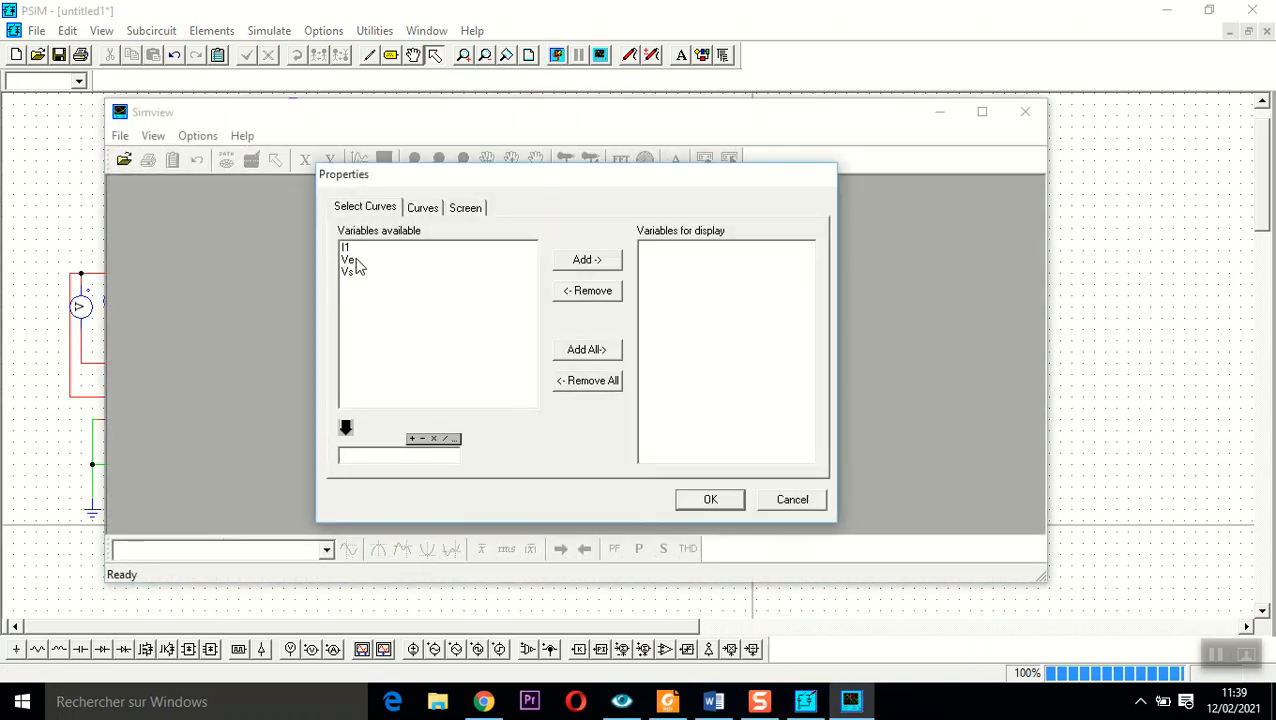
double_click(350, 261)
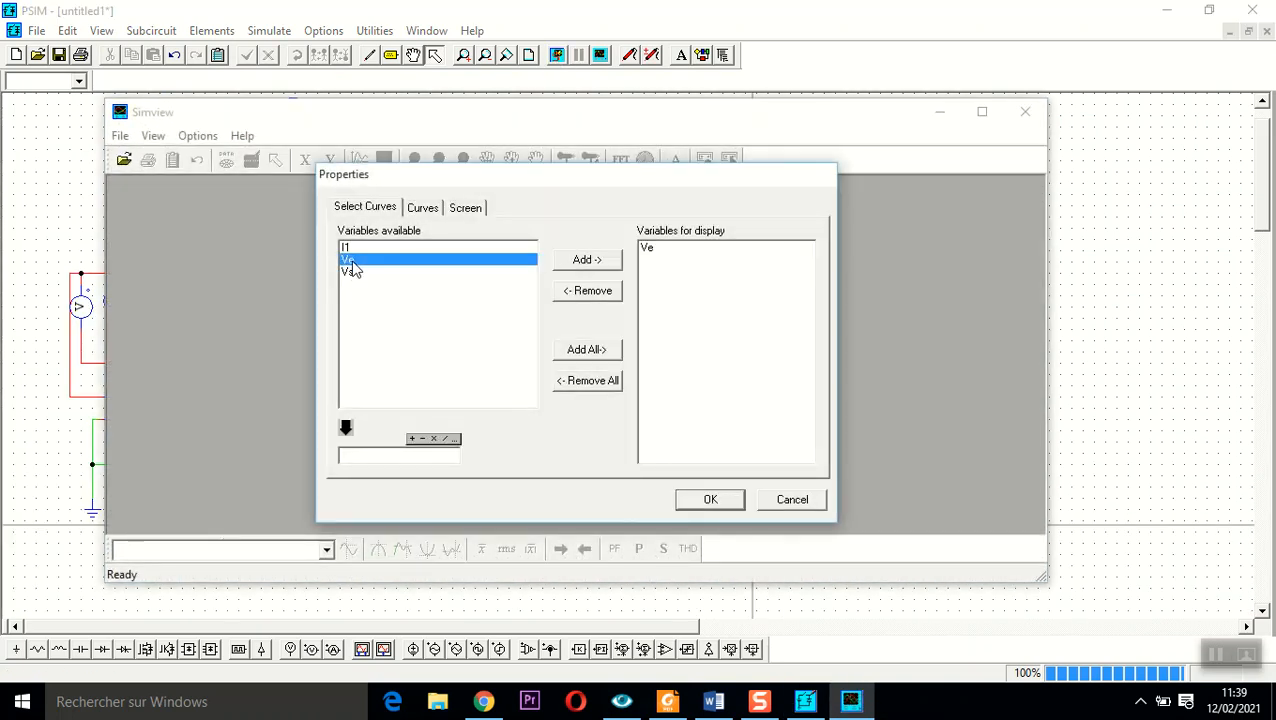
left_click(648, 248)
left_click(612, 290)
left_click(350, 272, "shift")
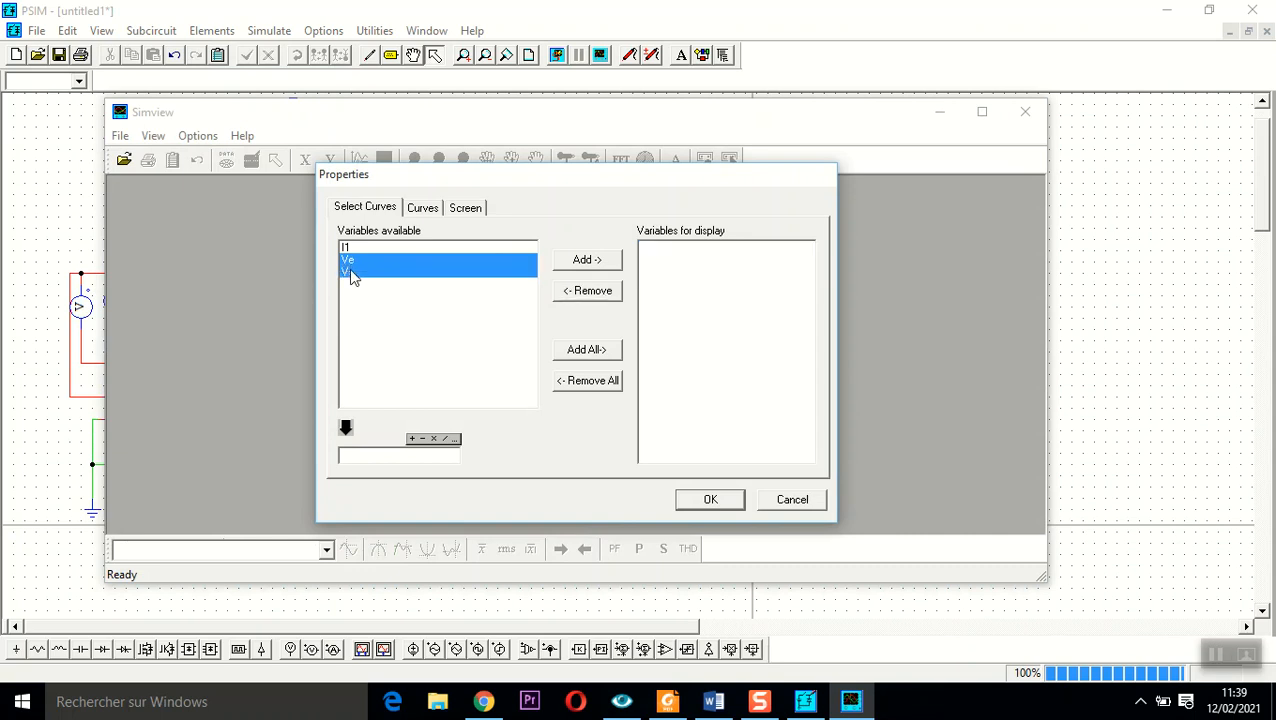
left_click(601, 257)
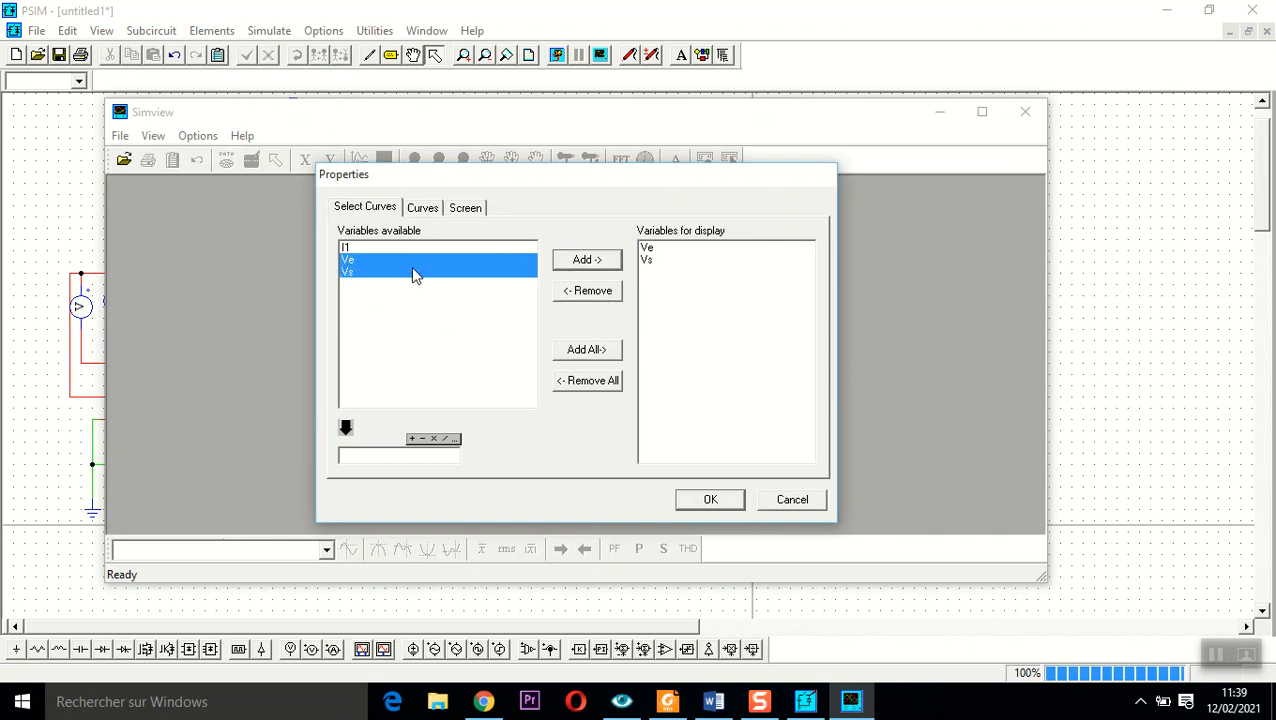
left_click(673, 251)
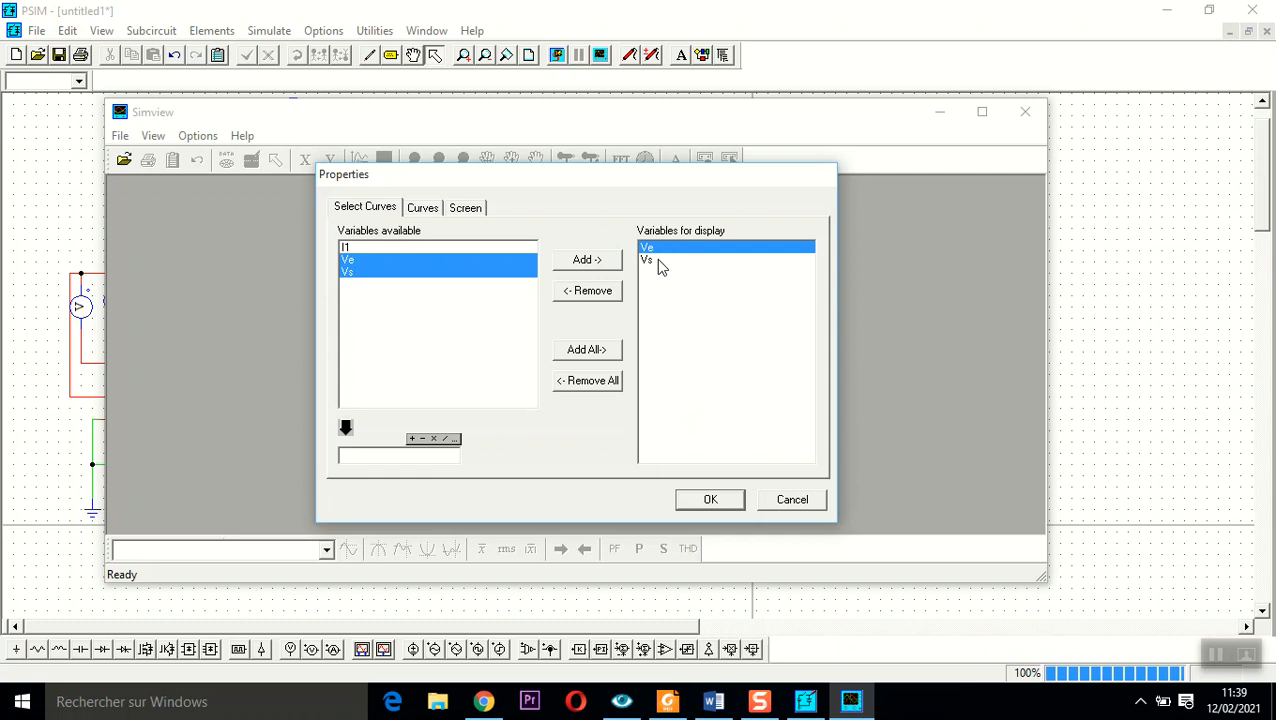
left_click(602, 292)
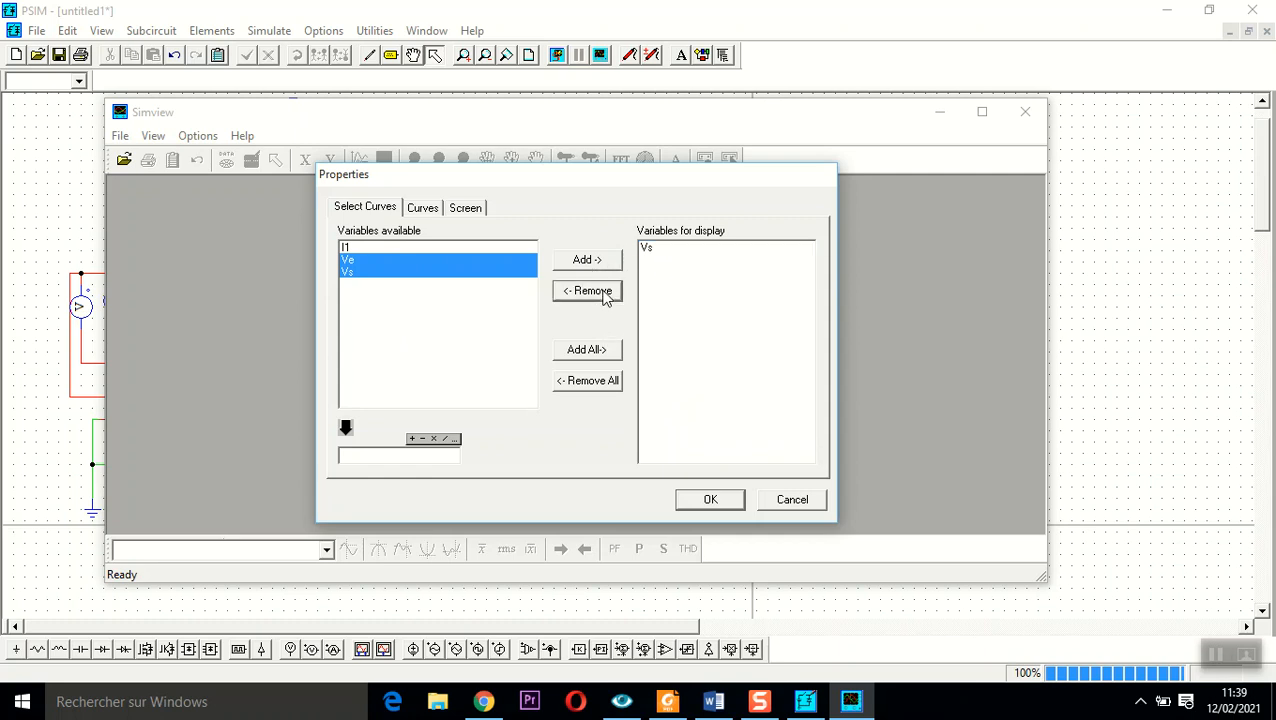
left_click(714, 500)
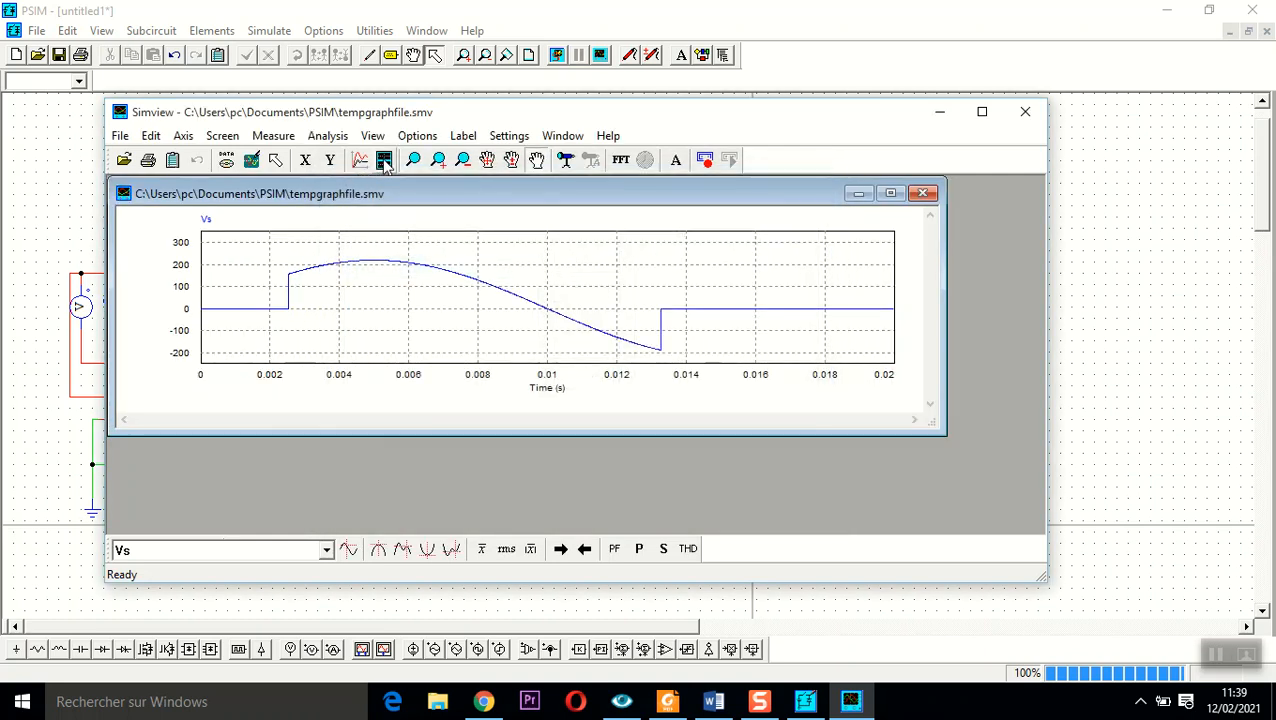
- Add a second graph with the current I1 below Vs, compare both waveforms at full-screen size, and close the viewer
left_click(384, 160)
double_click(348, 249)
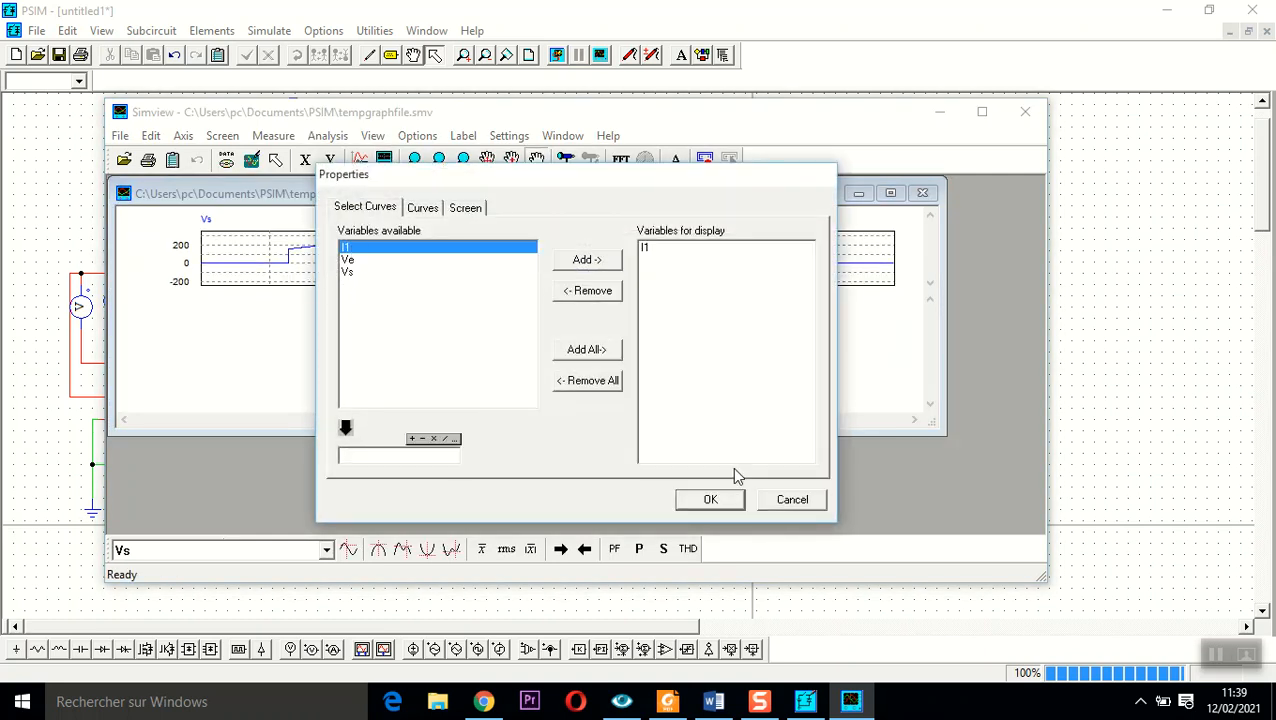
left_click(732, 503)
left_click(890, 193)
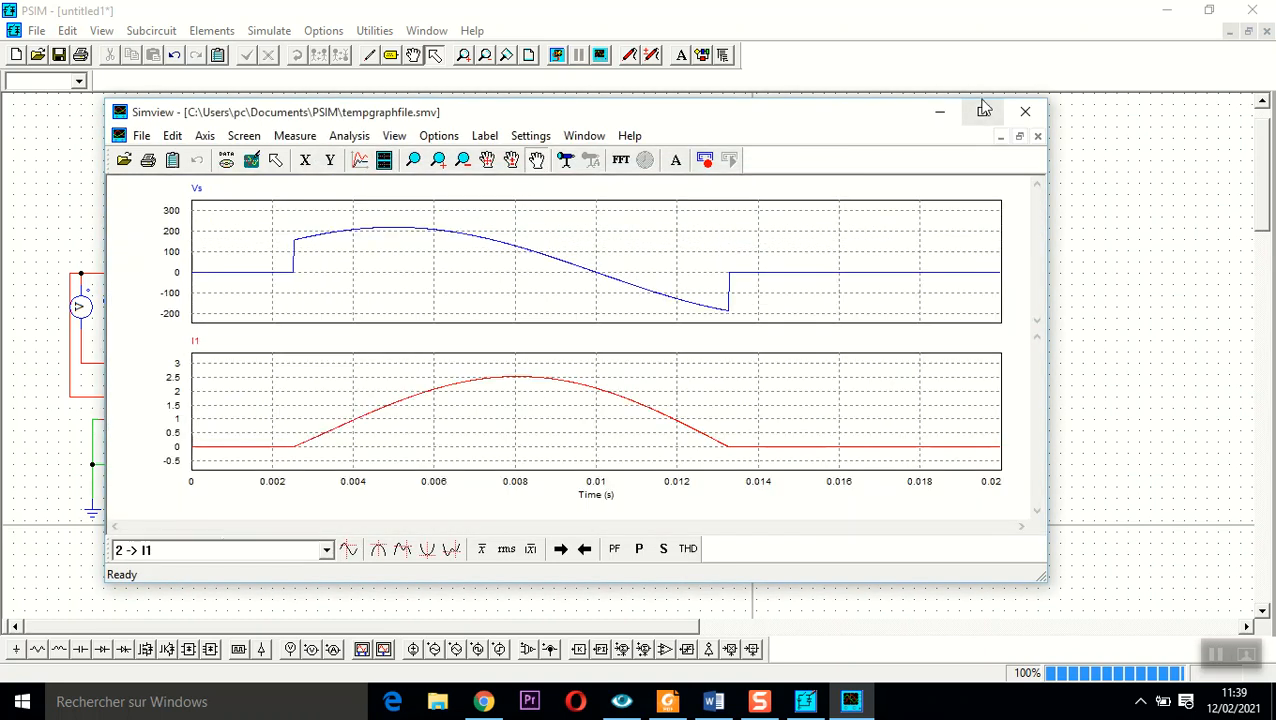
left_click(982, 111)
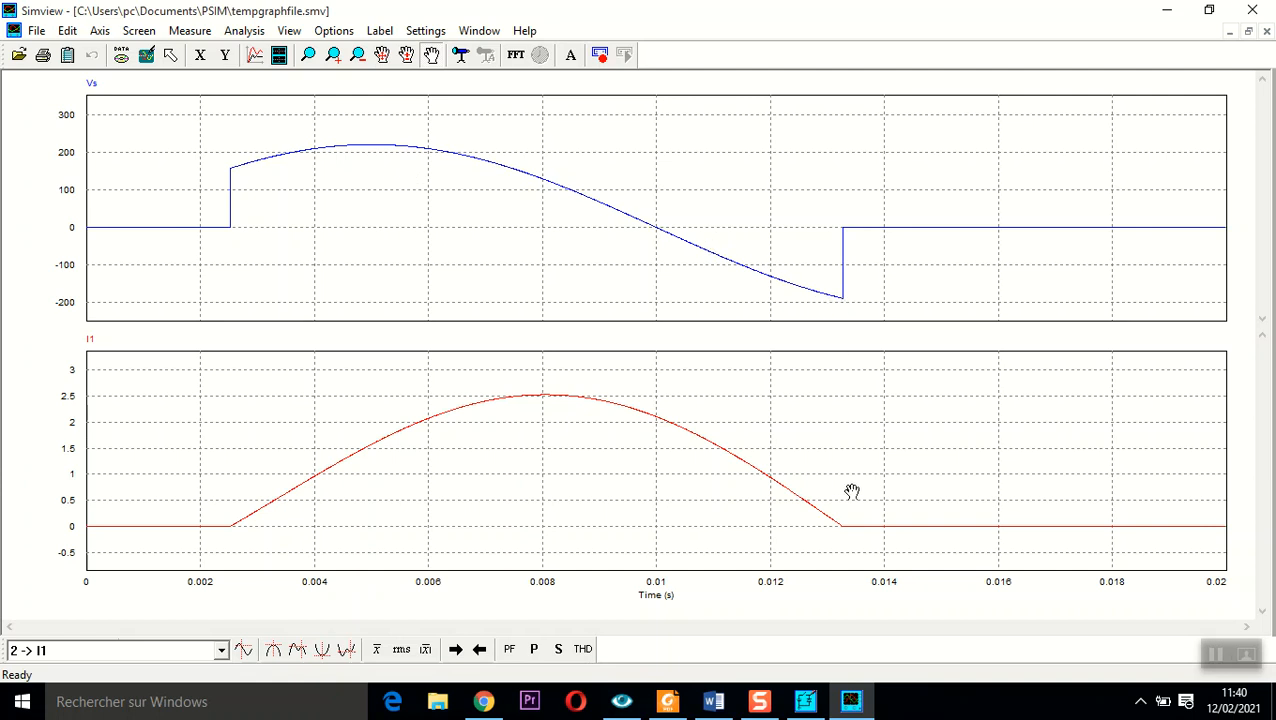
left_click(1252, 9)
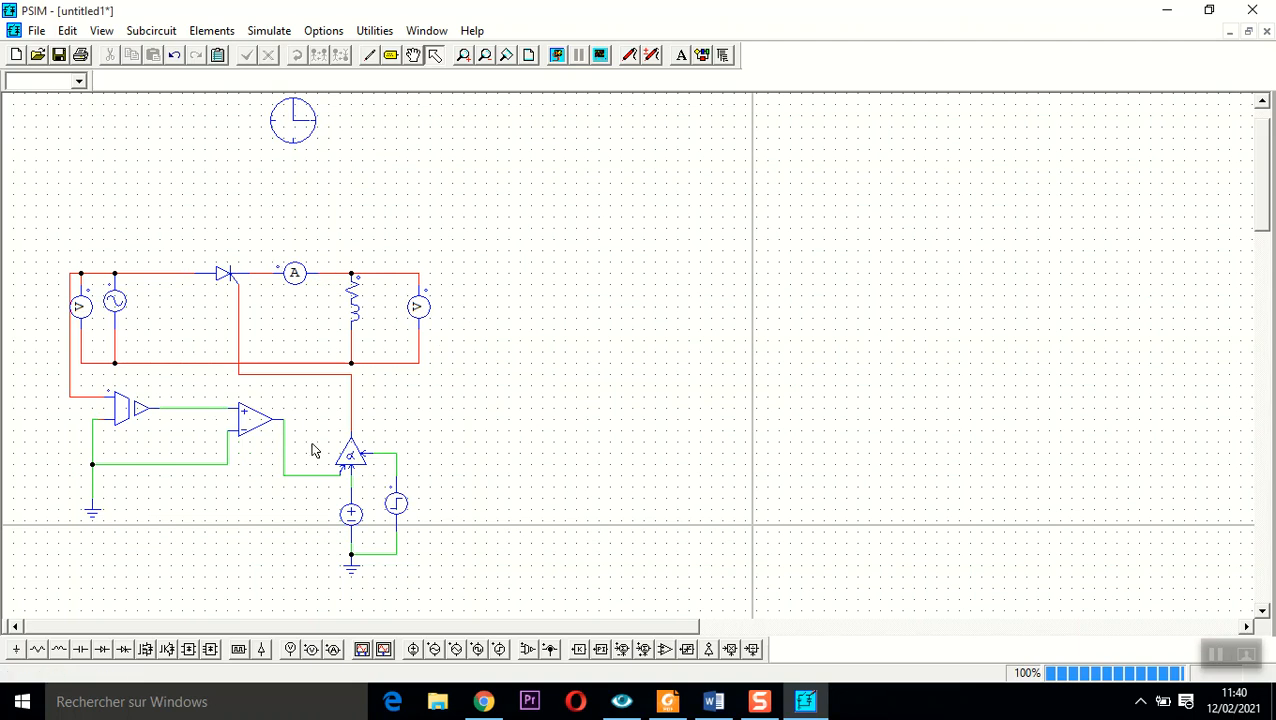
- Run the simulation, plot Vs and I1 in one graph, measure the real power and power factor, and close the viewer
left_click(557, 56)
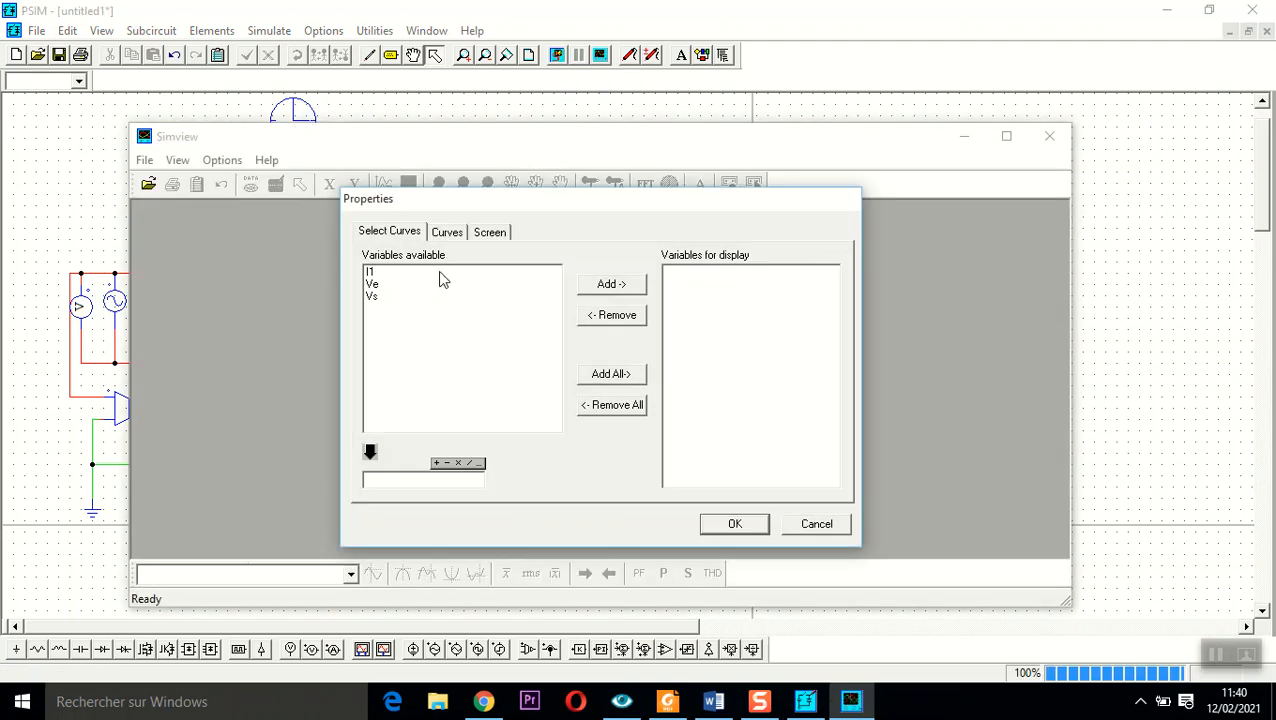
double_click(375, 297)
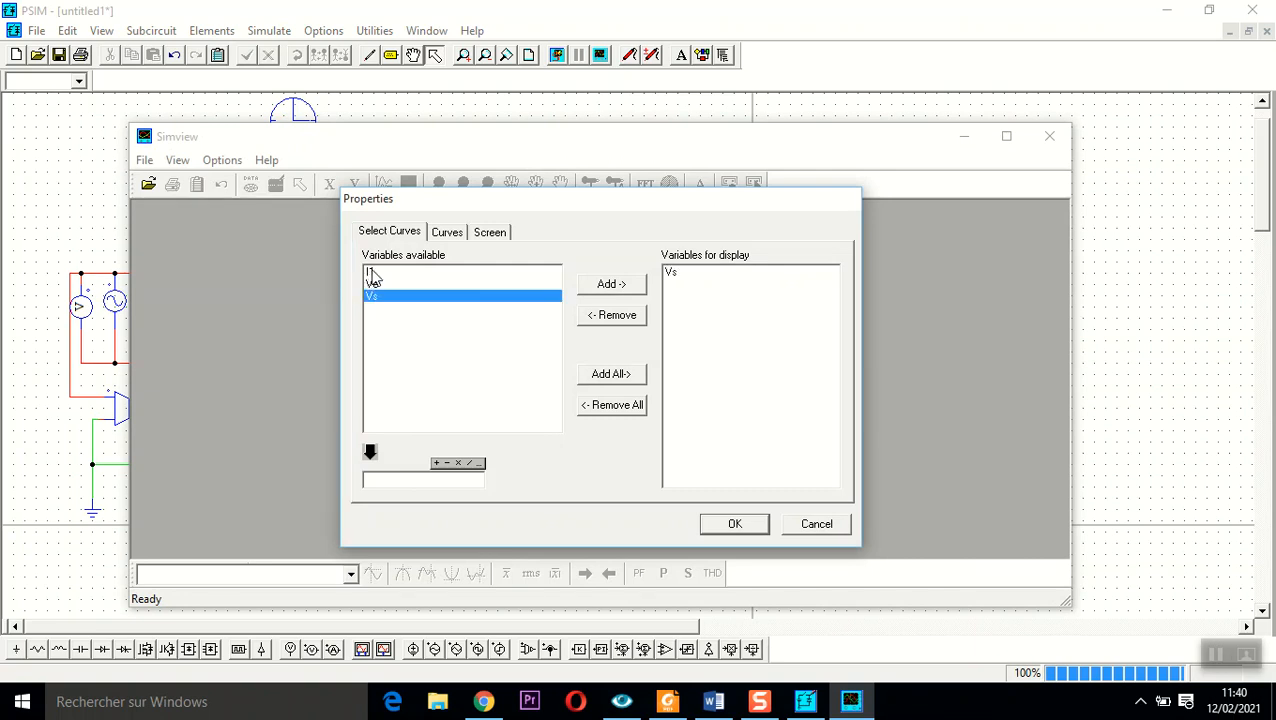
double_click(372, 276)
left_click(712, 522)
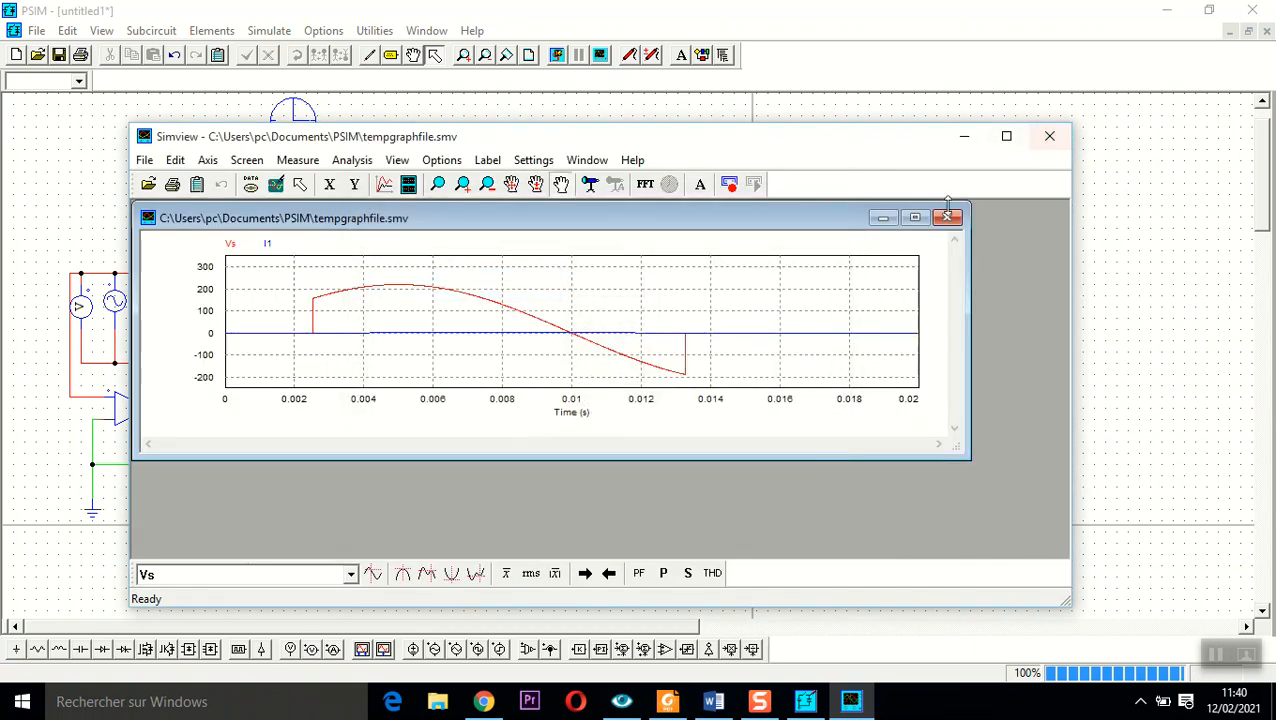
left_click(914, 218)
left_click(663, 576)
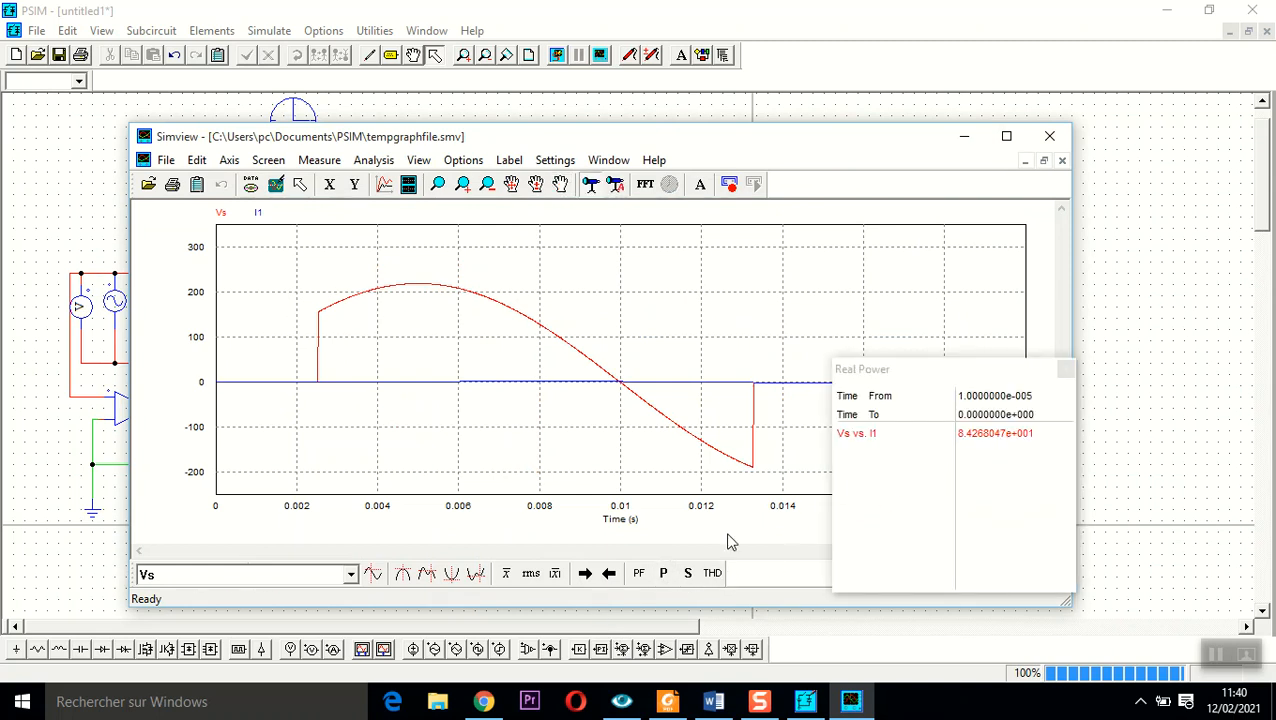
left_click(639, 573)
left_click(1048, 139)
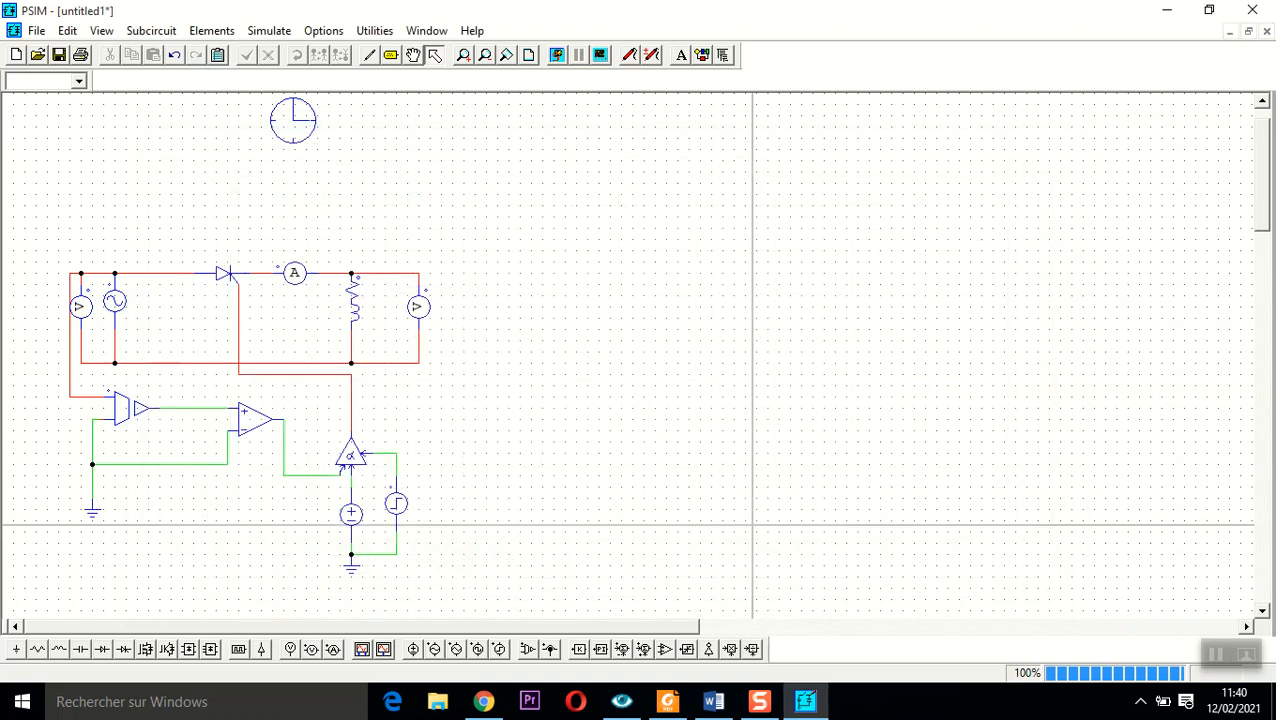
- Add a vertical freewheeling diode in parallel with the RL load, pointing upwards, and wire its cathode to the ammeter output
left_click(102, 649)
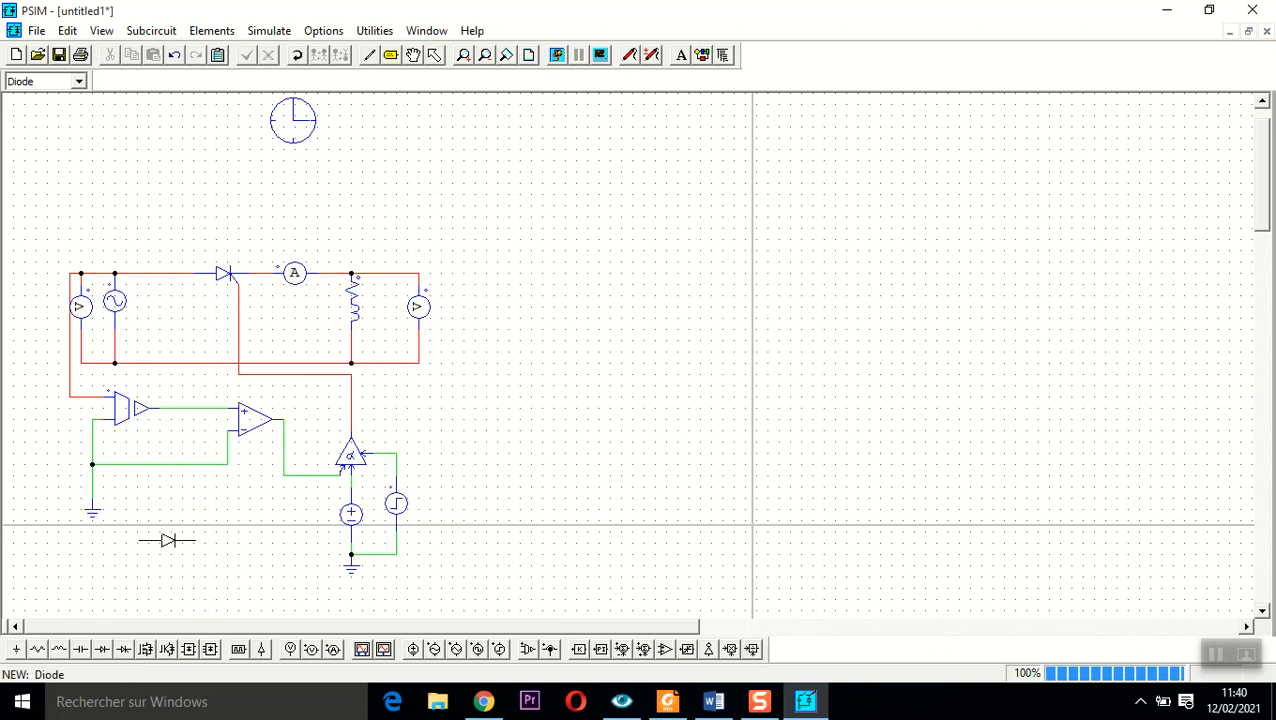
left_click(296, 55)
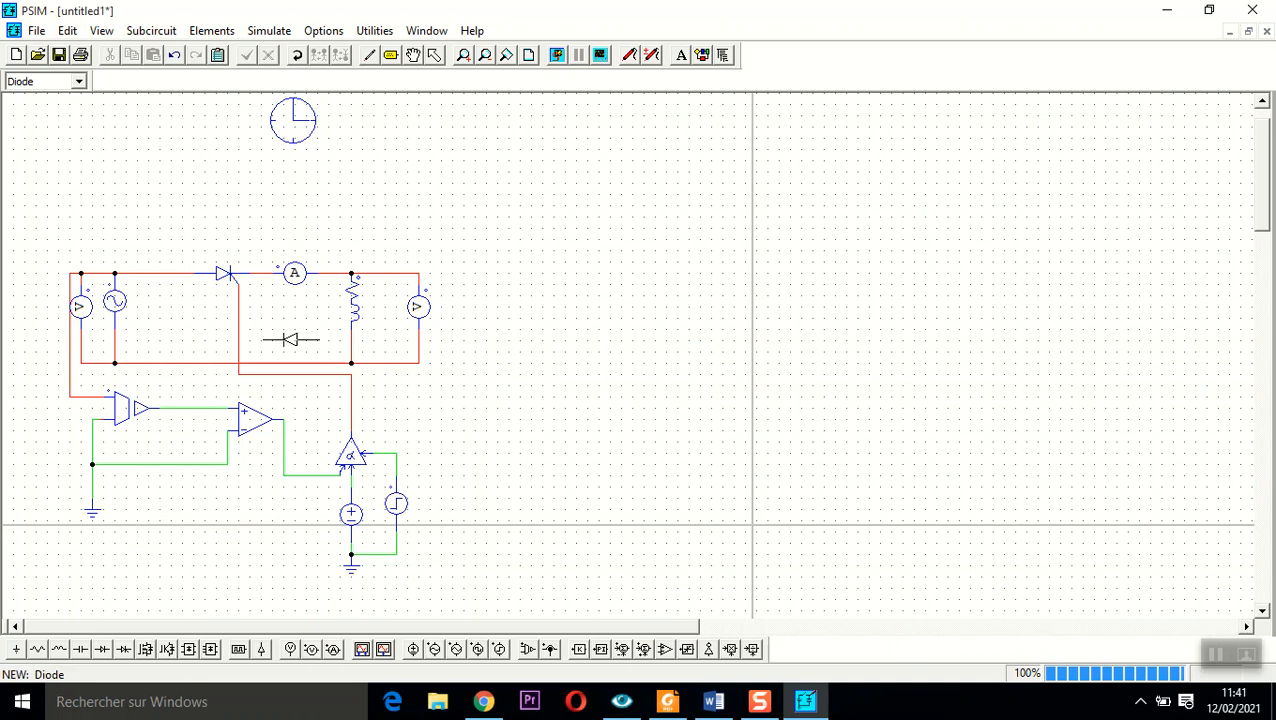
left_click(296, 55)
left_click(317, 332)
left_click(369, 55)
left_click_drag(318, 307, 319, 274)
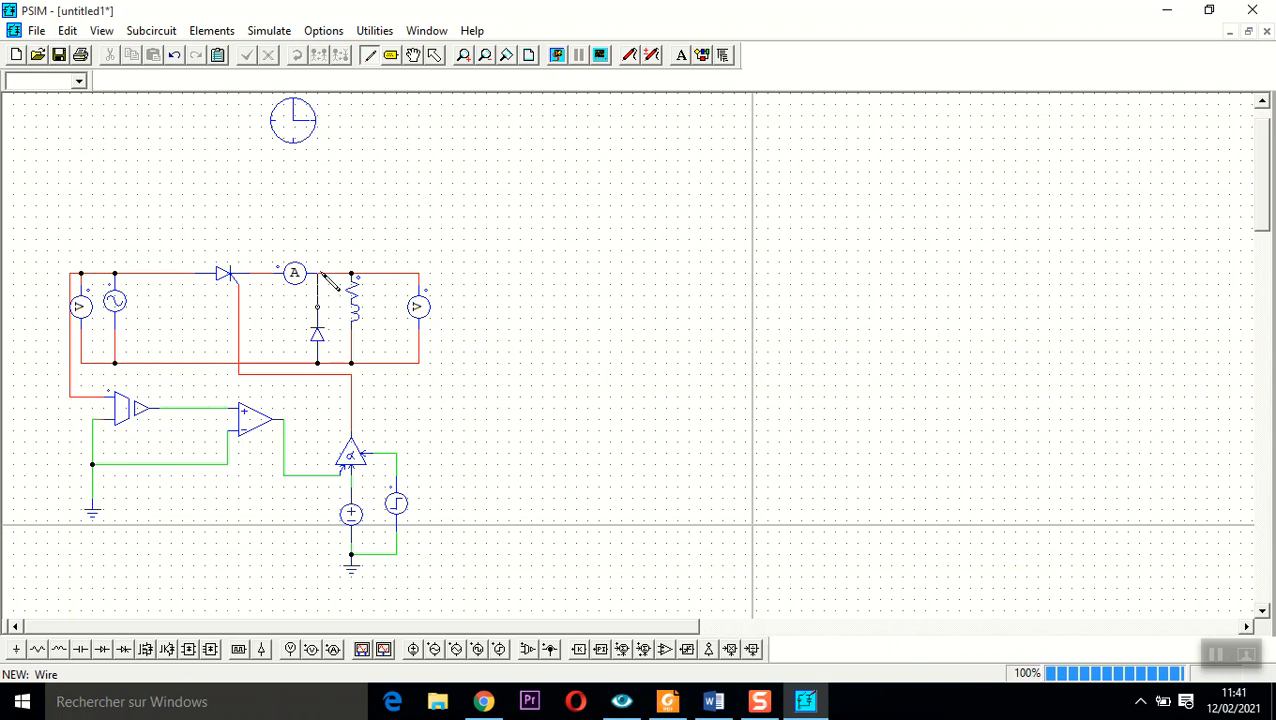
left_click(434, 55)
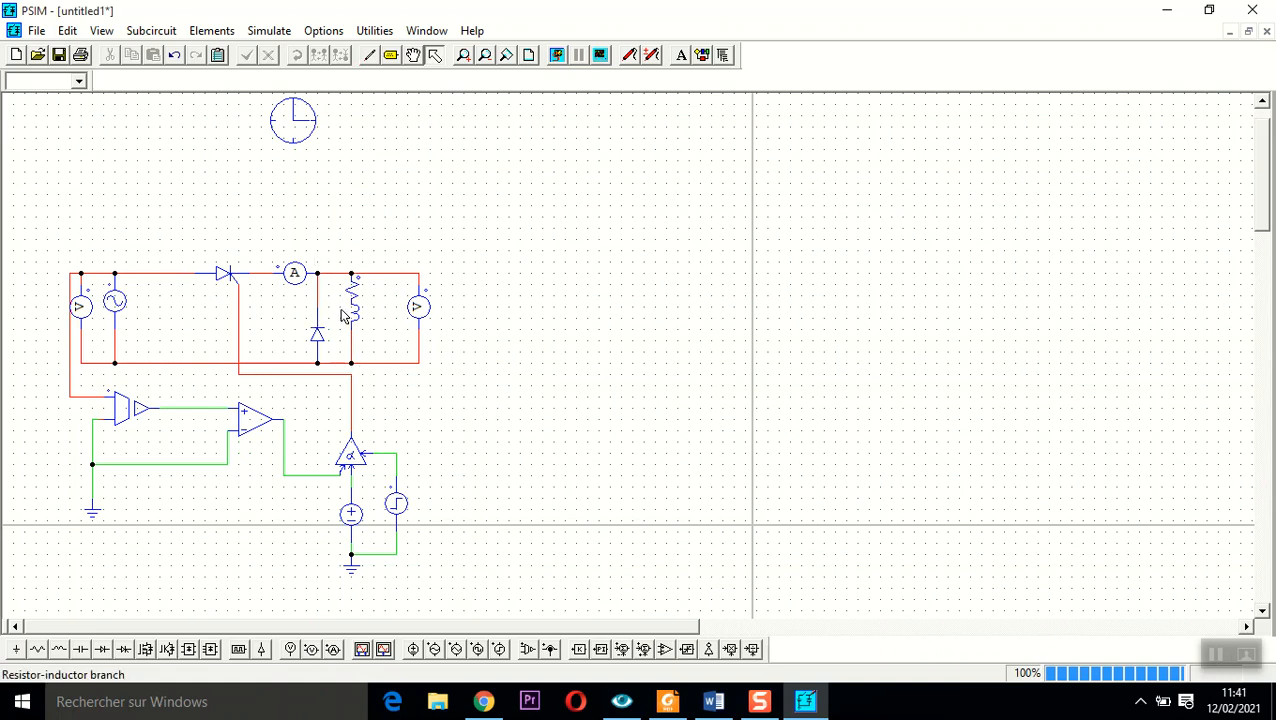
- Simulate the circuit with the freewheeling diode and plot the output voltage Vs
left_click(556, 58)
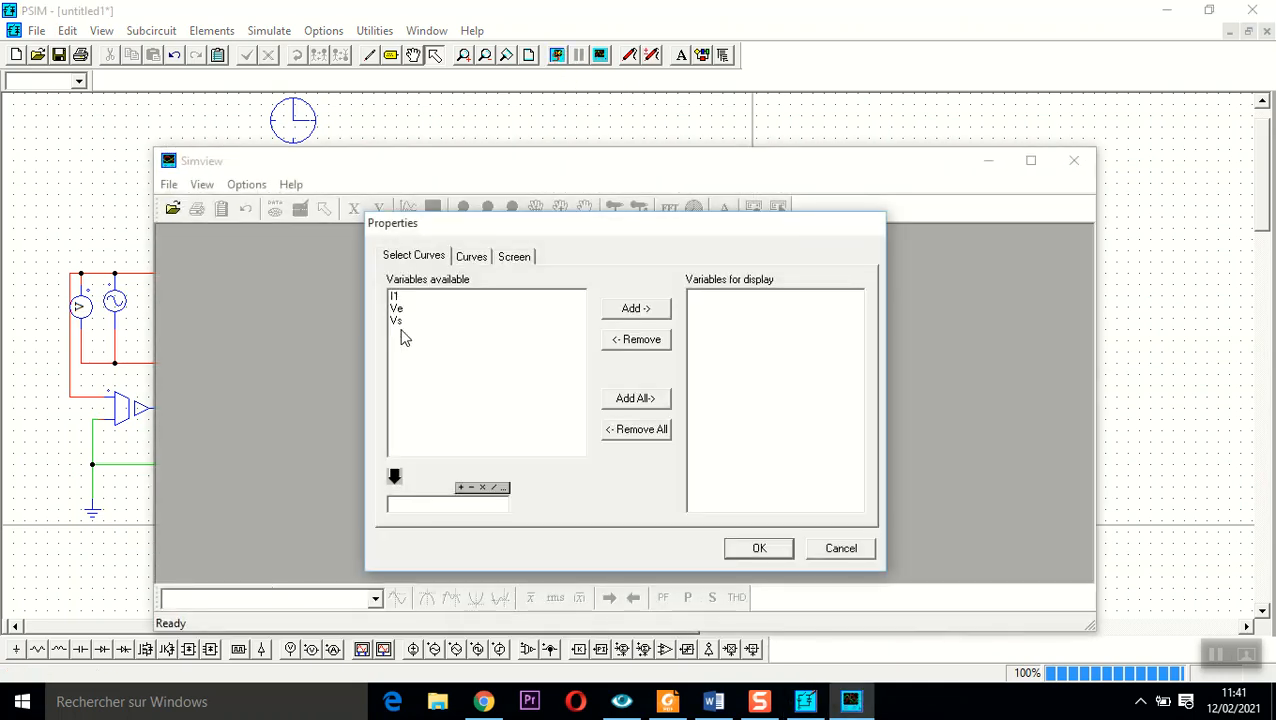
double_click(400, 322)
left_click(757, 548)
left_click(939, 241)
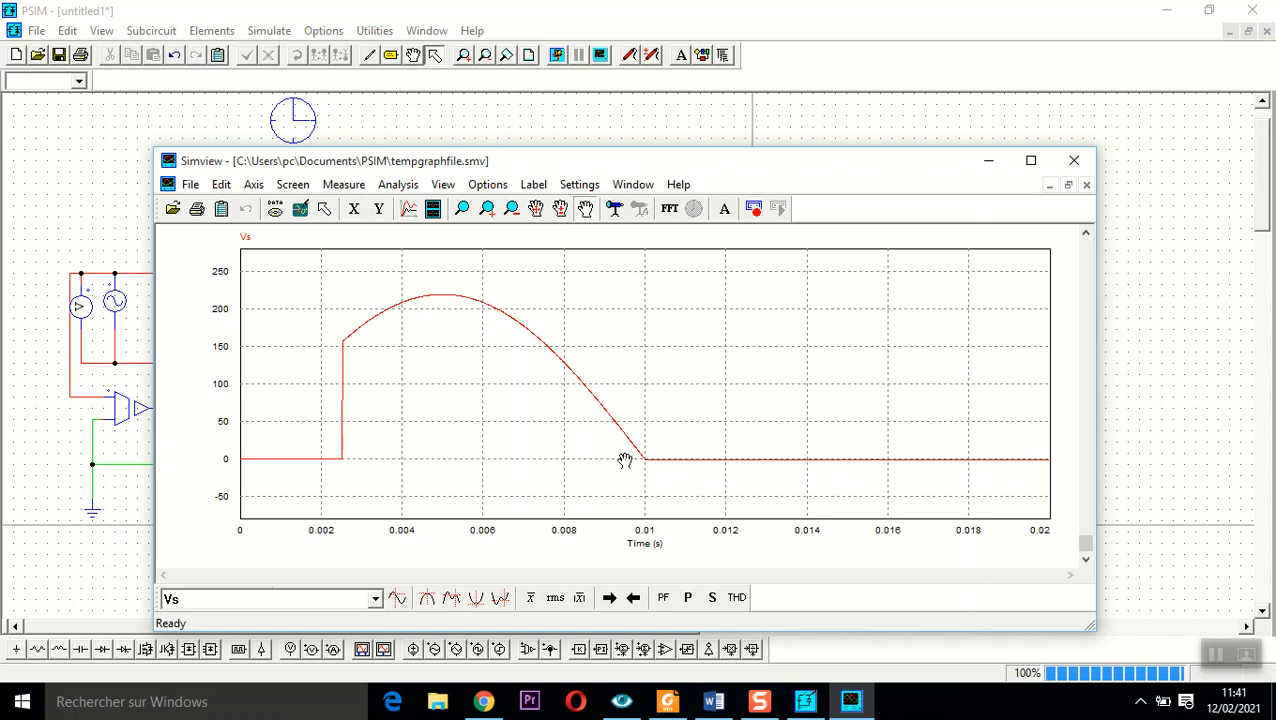
left_click(432, 208)
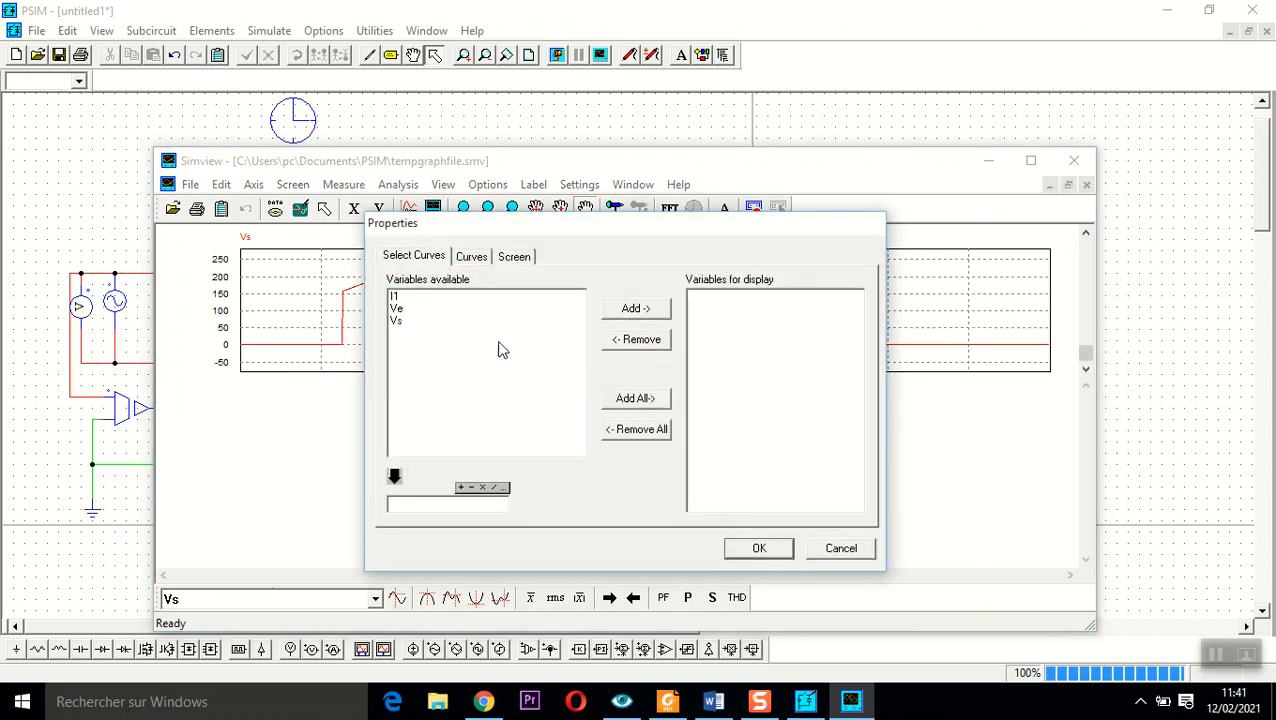
left_click(839, 555)
- Add the current I1 to the Vs graph, measure the real power and power factor, and close the waveform viewer
left_click(409, 210)
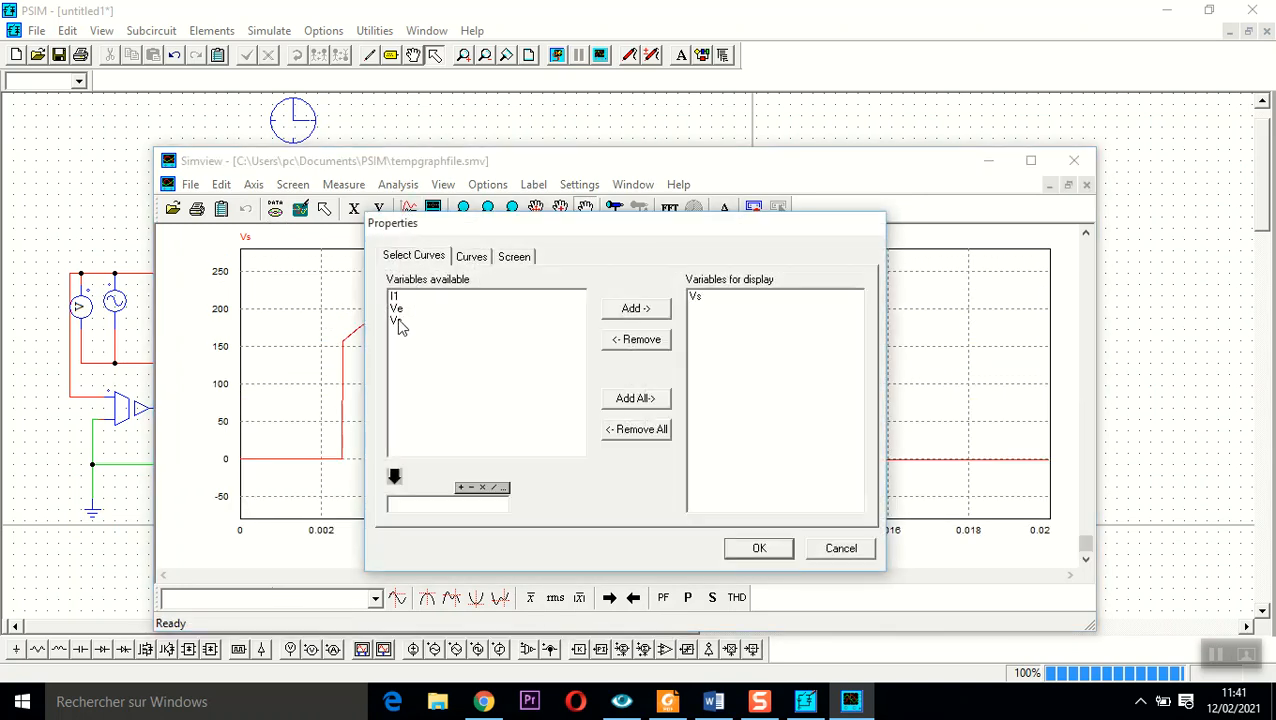
double_click(398, 296)
left_click(755, 548)
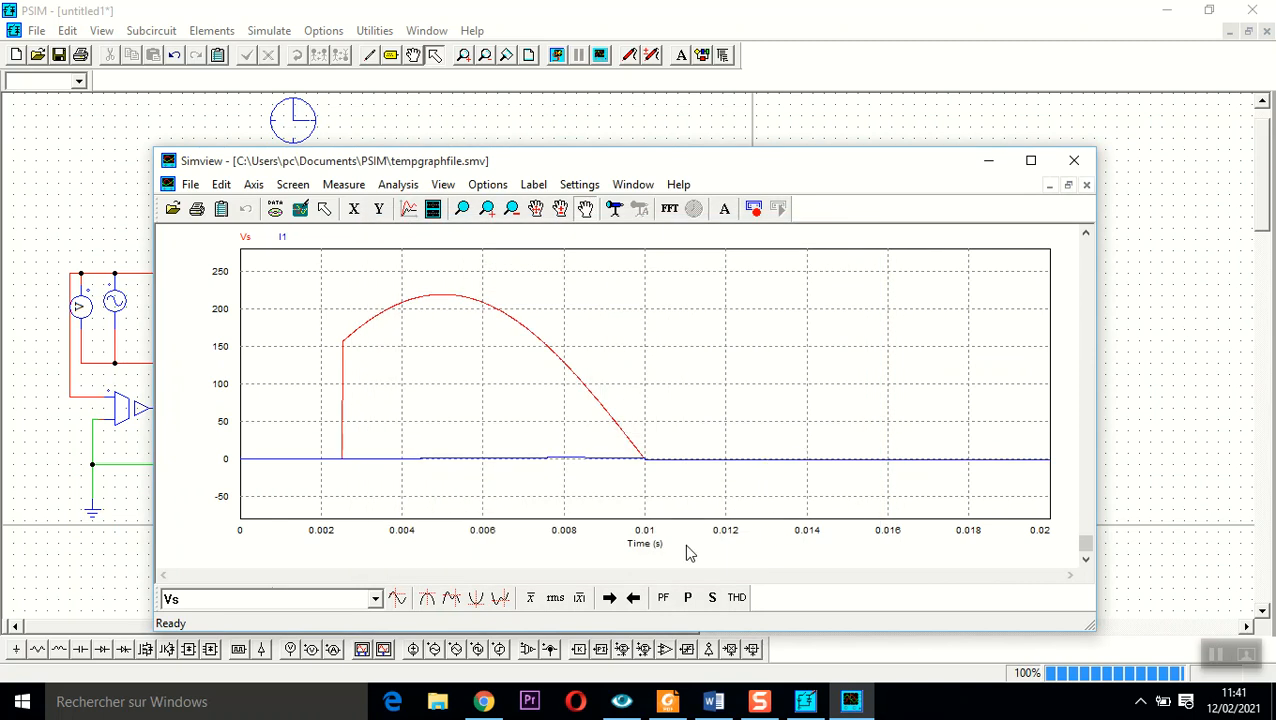
left_click(687, 597)
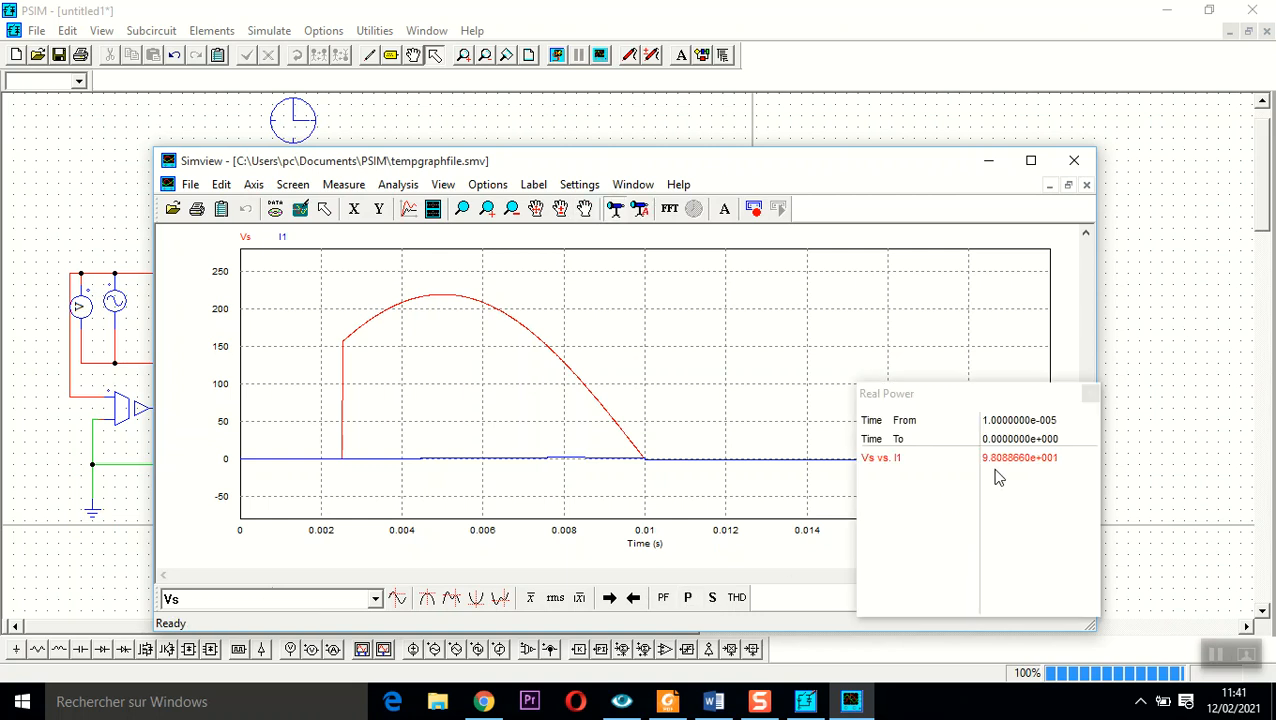
left_click(665, 597)
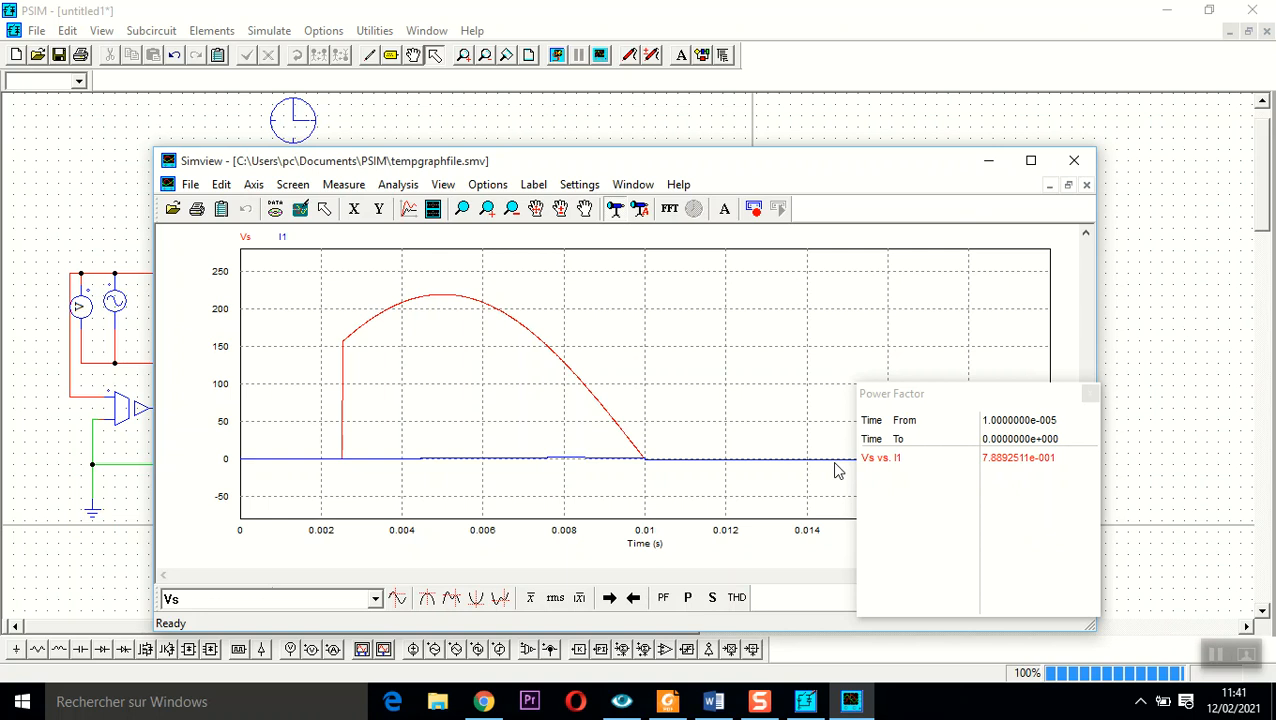
left_click(1075, 172)
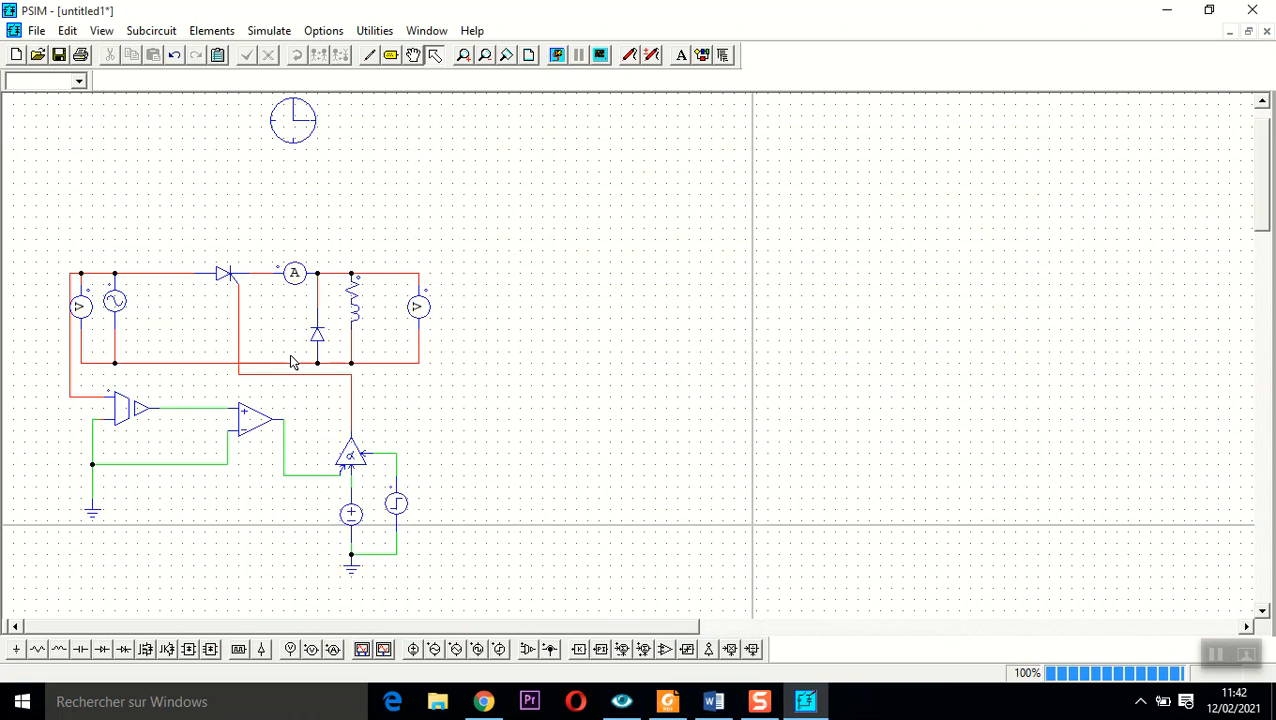
- Move the freewheeling diode up slightly along its branch between the ammeter output and the return line
left_click(315, 335)
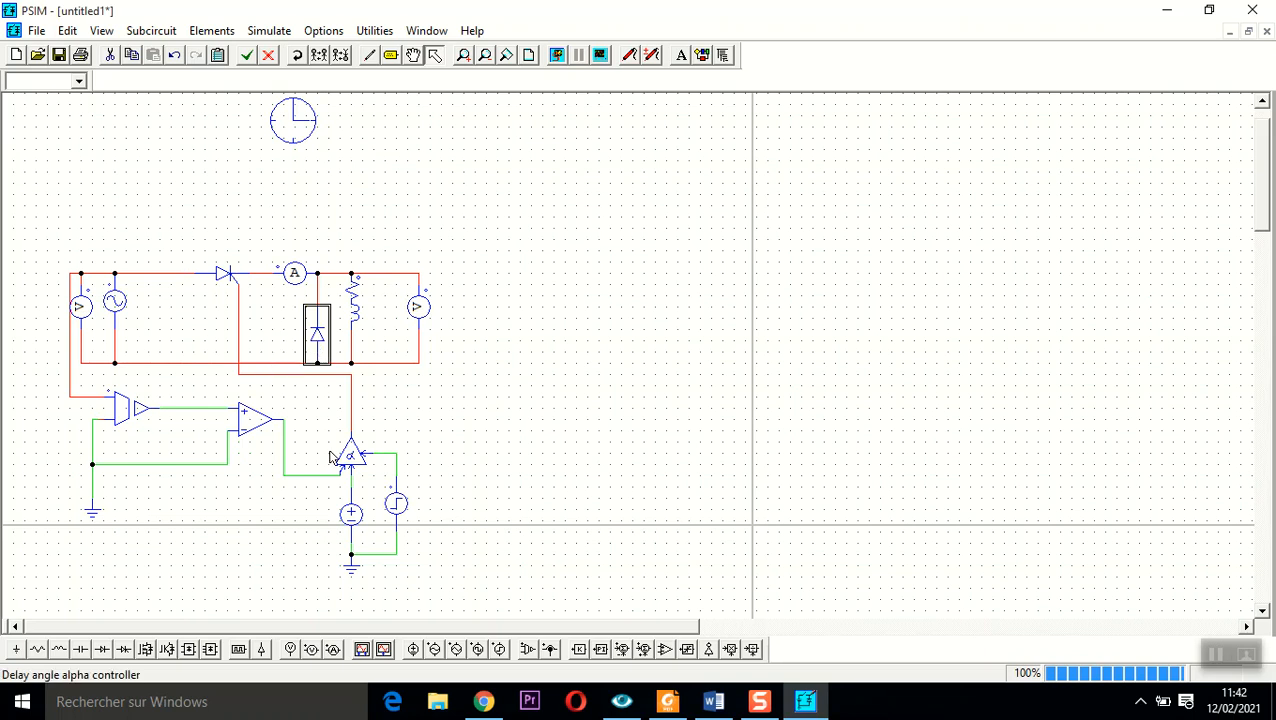
left_click_drag(316, 335, 314, 323)
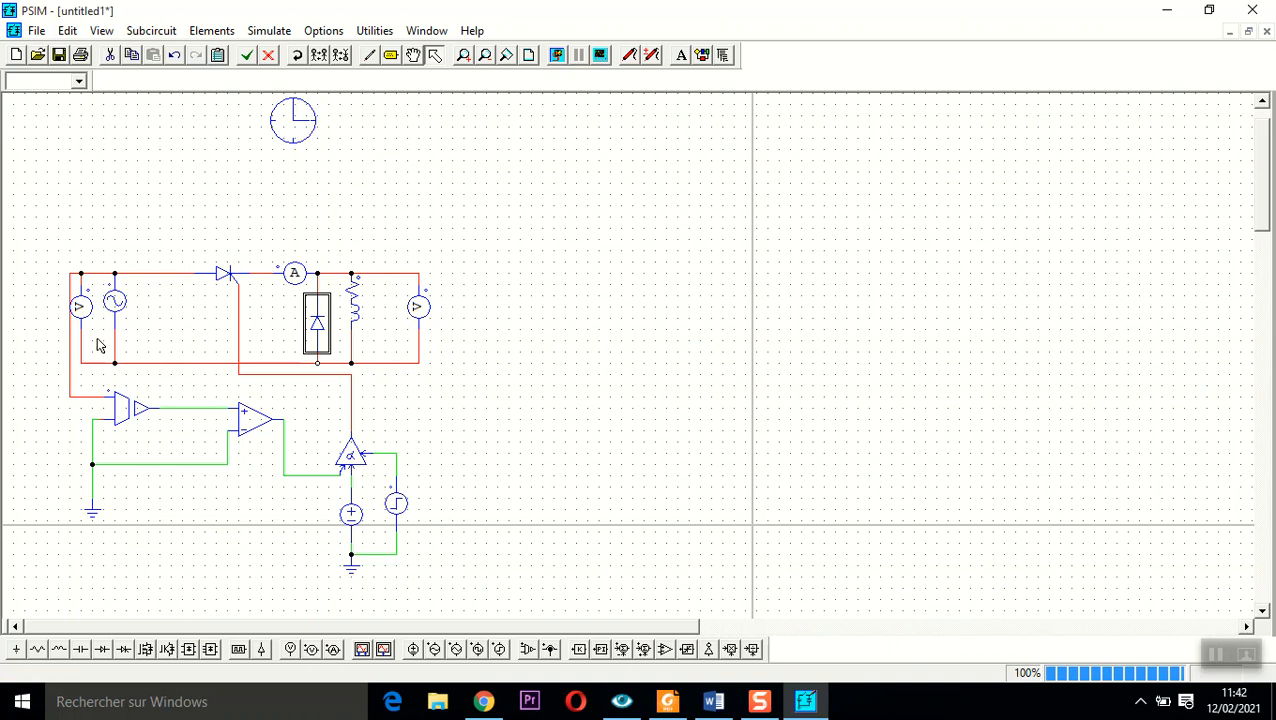
left_click(471, 431)
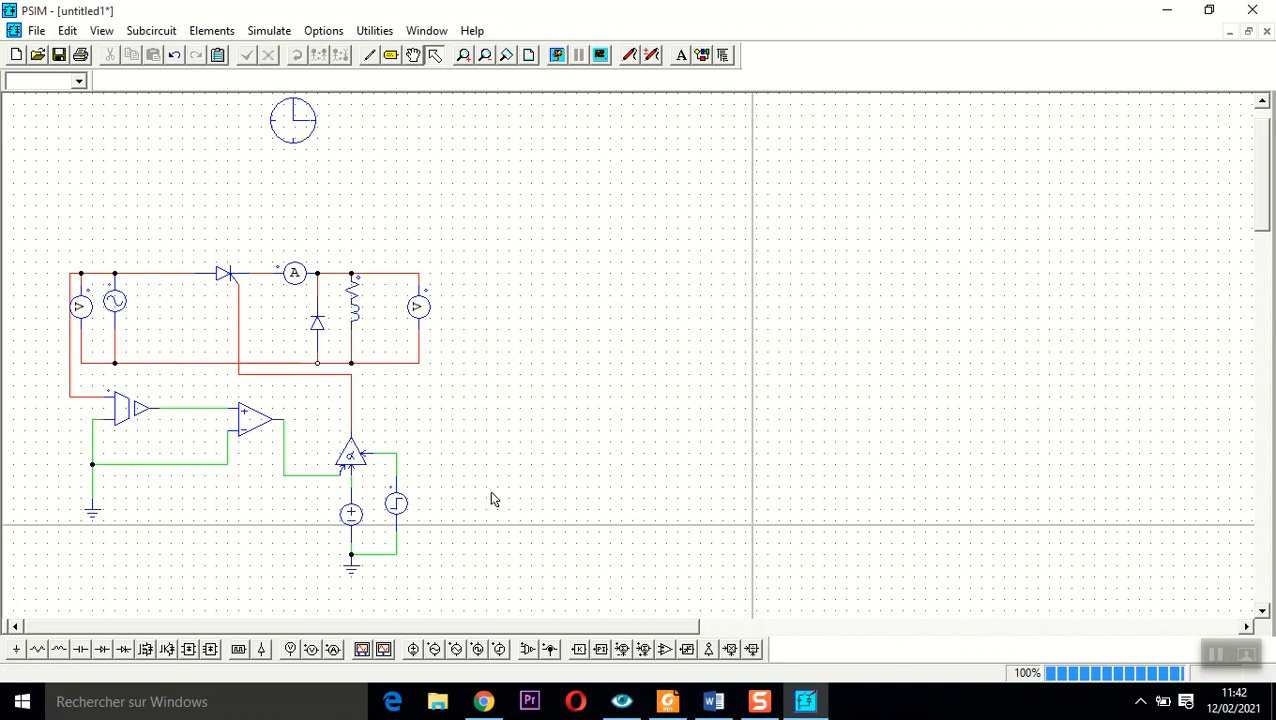